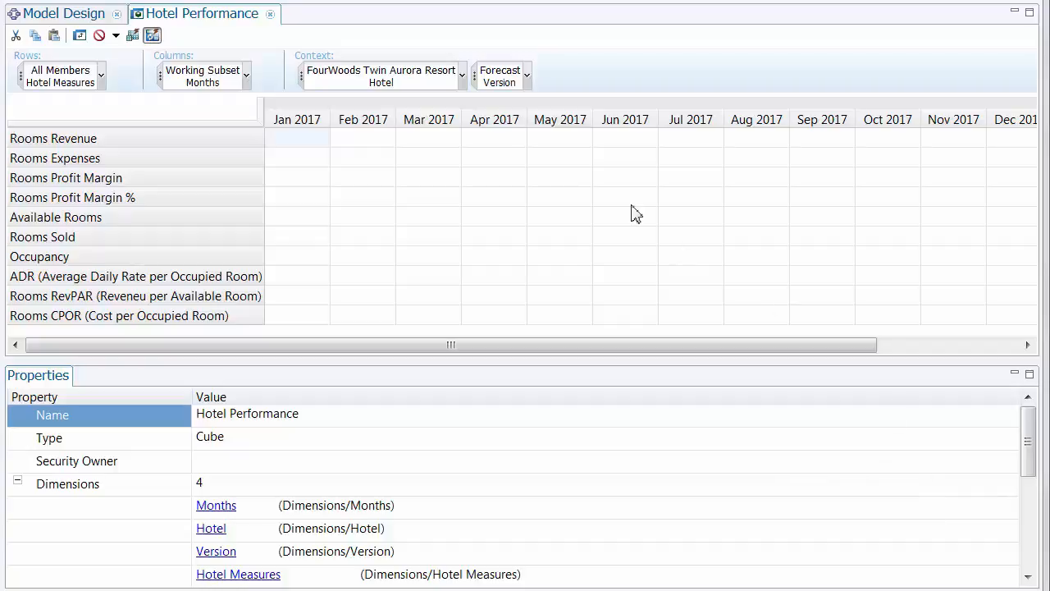
View the hotels available in the Hotel context selector, and return to the grid
{"action": "left_click_drag", "start_coordinate": [279, 353], "coordinate": [212, 349]}
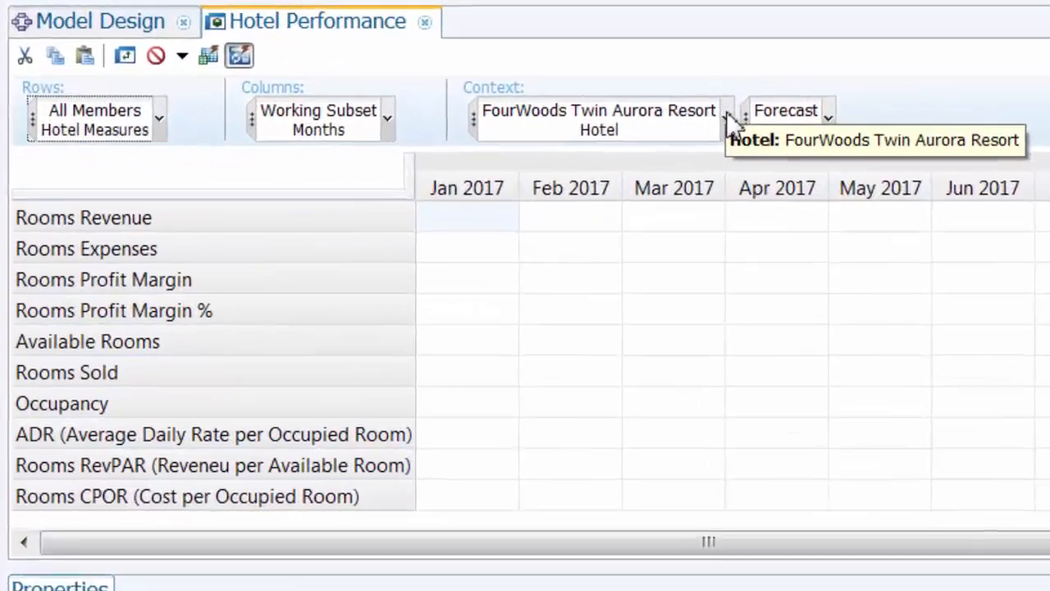
{"action": "left_click", "coordinate": [464, 73]}
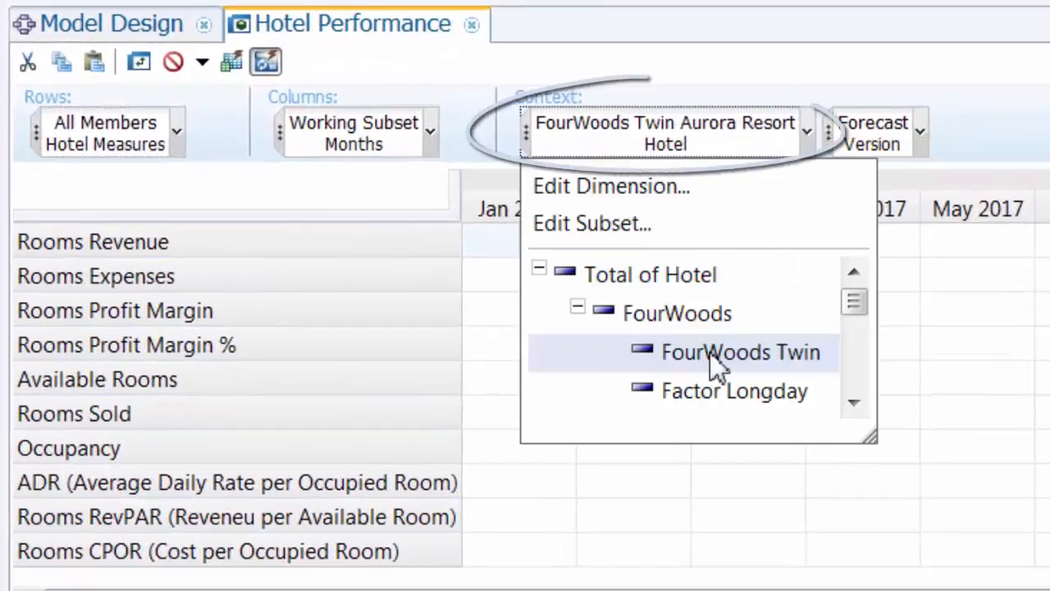
{"action": "left_click", "coordinate": [1024, 143]}
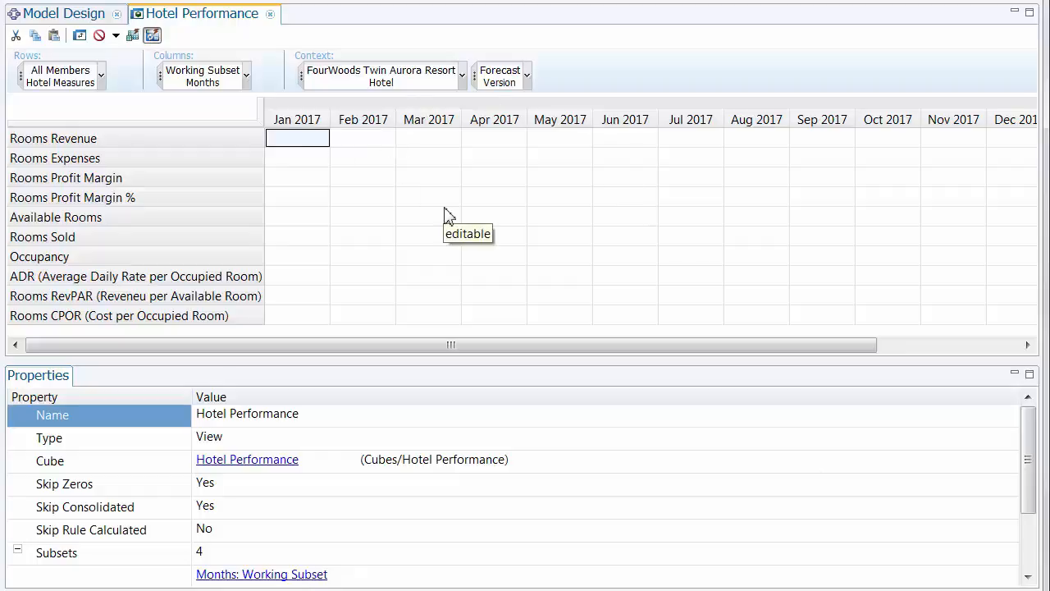
Fill every month from Jan 2017 onward with 180K for Rooms Revenue and 40K for Rooms Expenses
{"action": "type", "text": "180K"}
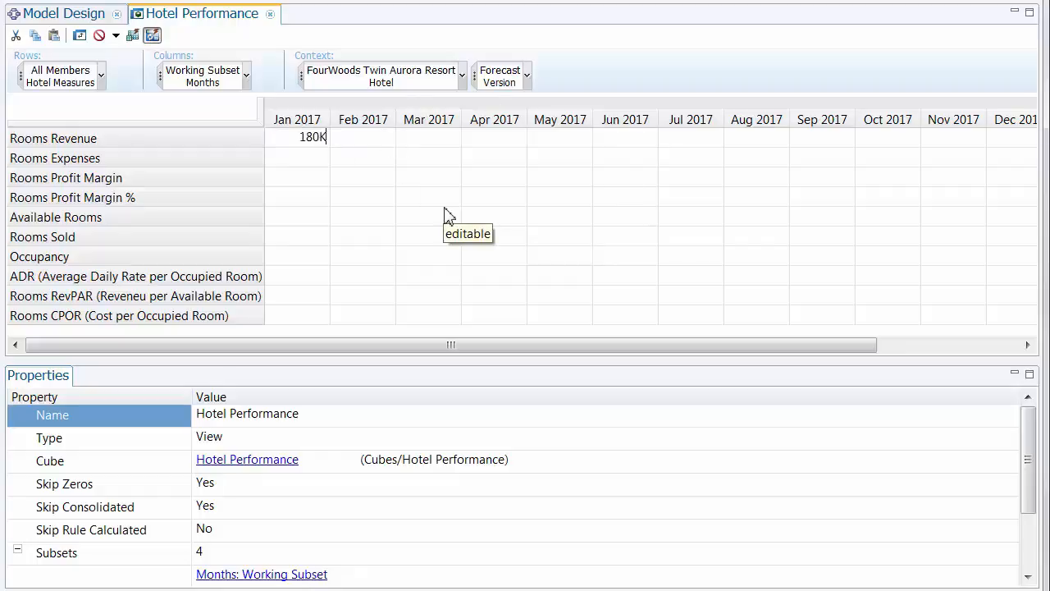
{"action": "type", "text": ">"}
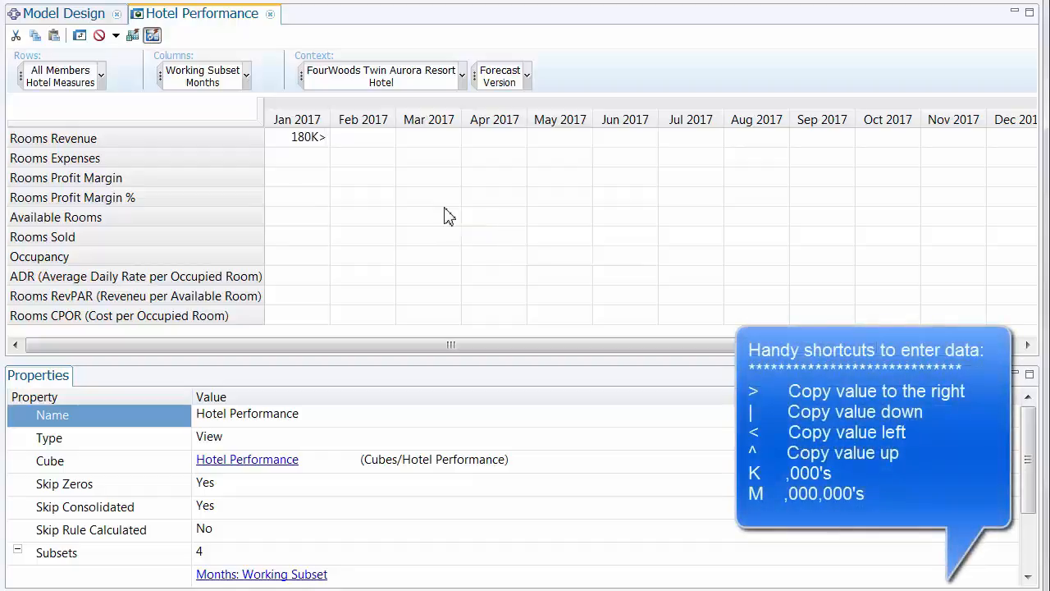
{"action": "key", "text": "Return"}
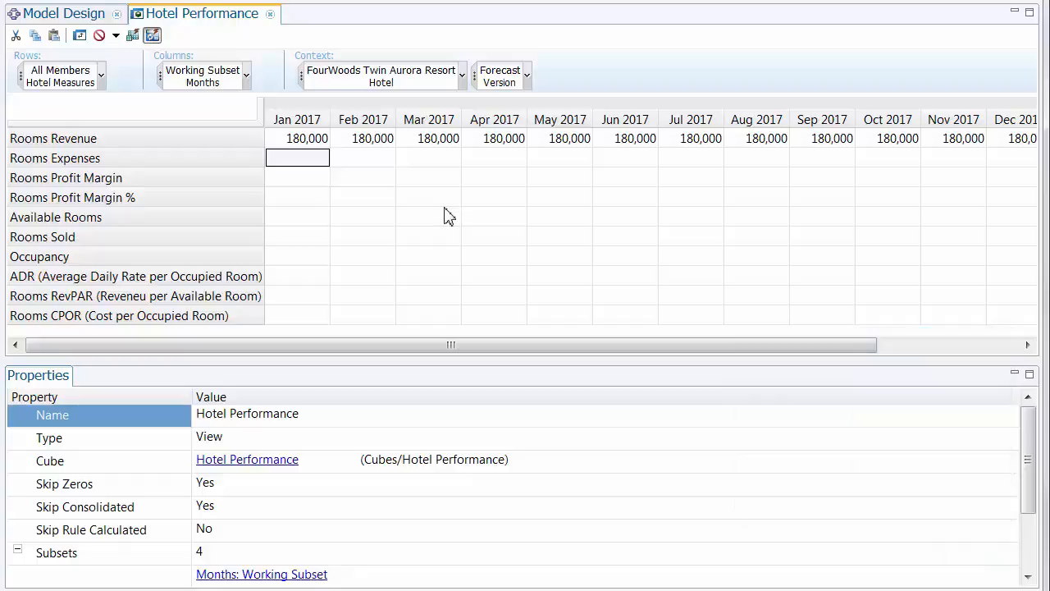
{"action": "type", "text": "4"}
{"action": "type", "text": "0K>"}
{"action": "key", "text": "Return"}
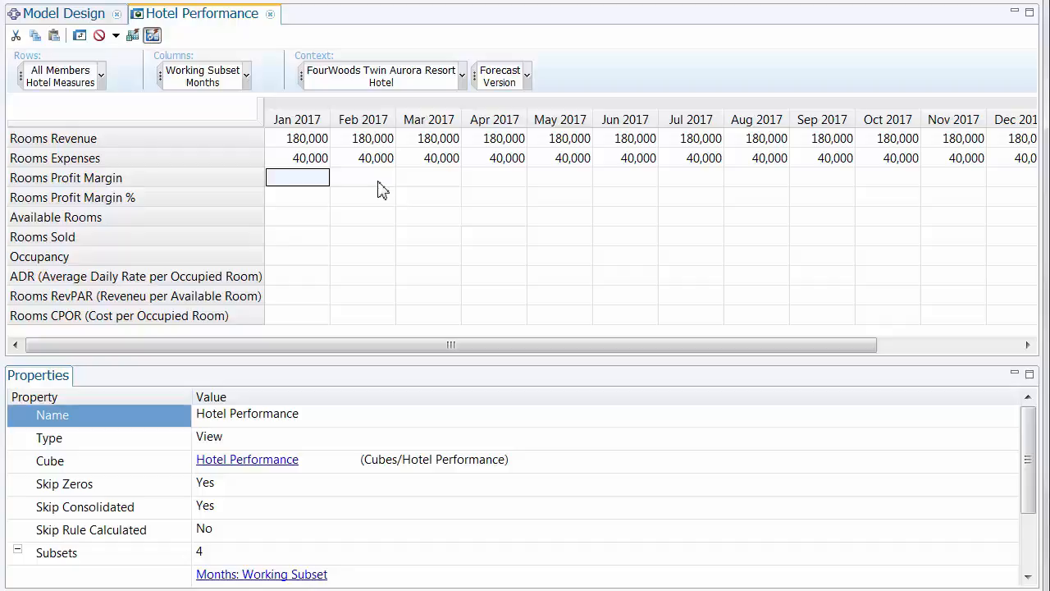
{"action": "right_click", "coordinate": [312, 179]}
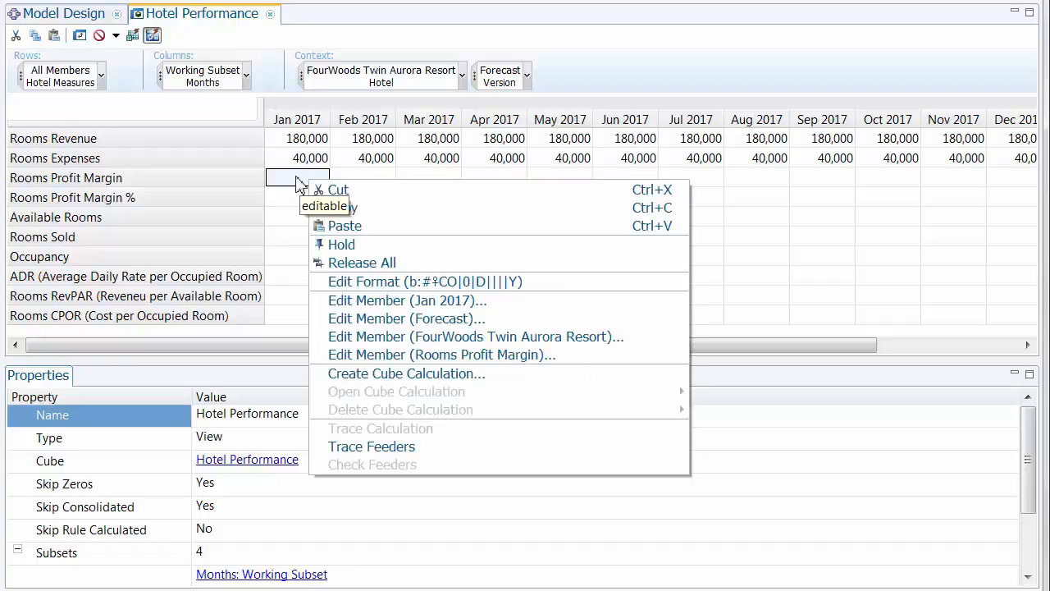
{"action": "left_click", "coordinate": [378, 374]}
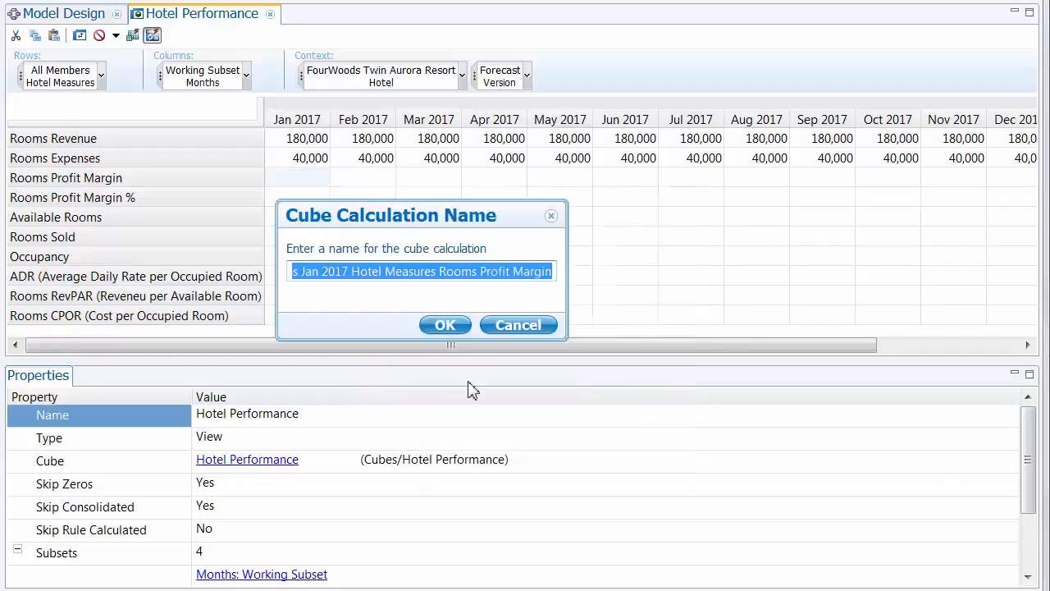
{"action": "type", "text": "Profit"}
{"action": "key", "text": "Return"}
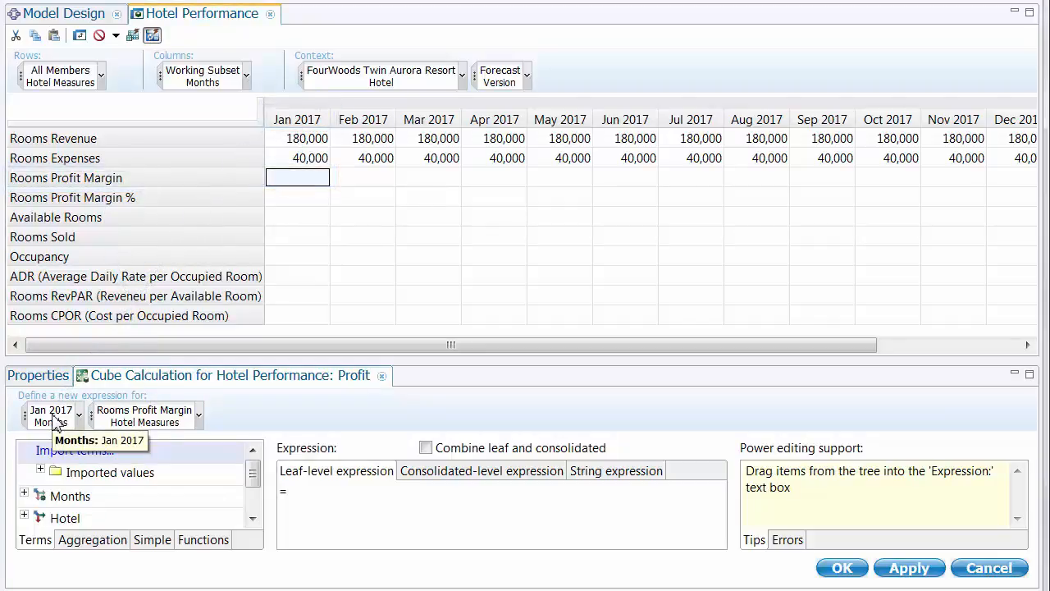
{"action": "left_click", "coordinate": [1004, 571]}
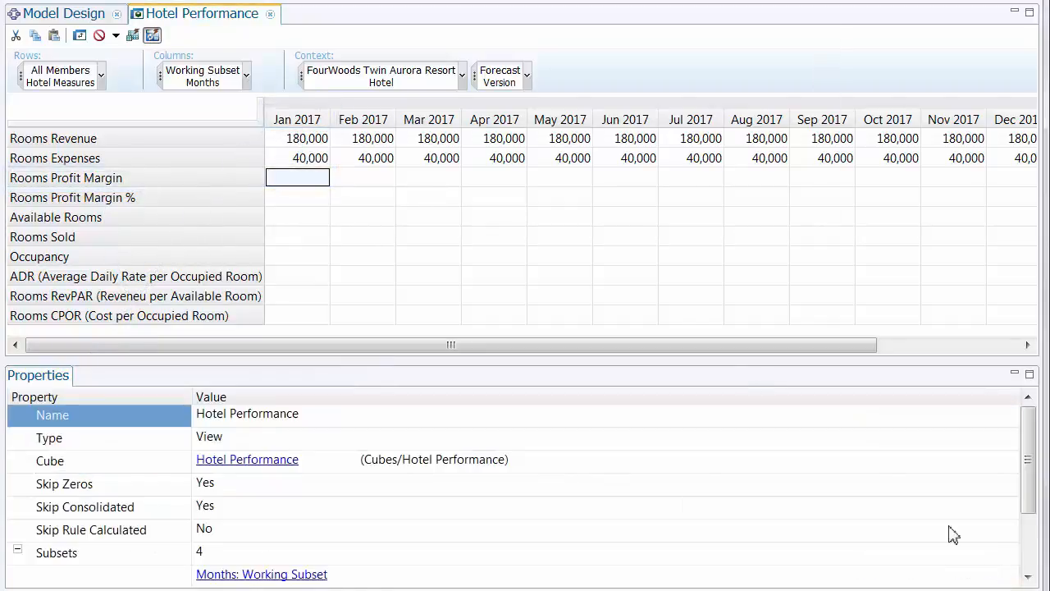
Swap Version onto the columns in place of Months, and restore Months to the columns
{"action": "left_click", "coordinate": [176, 182]}
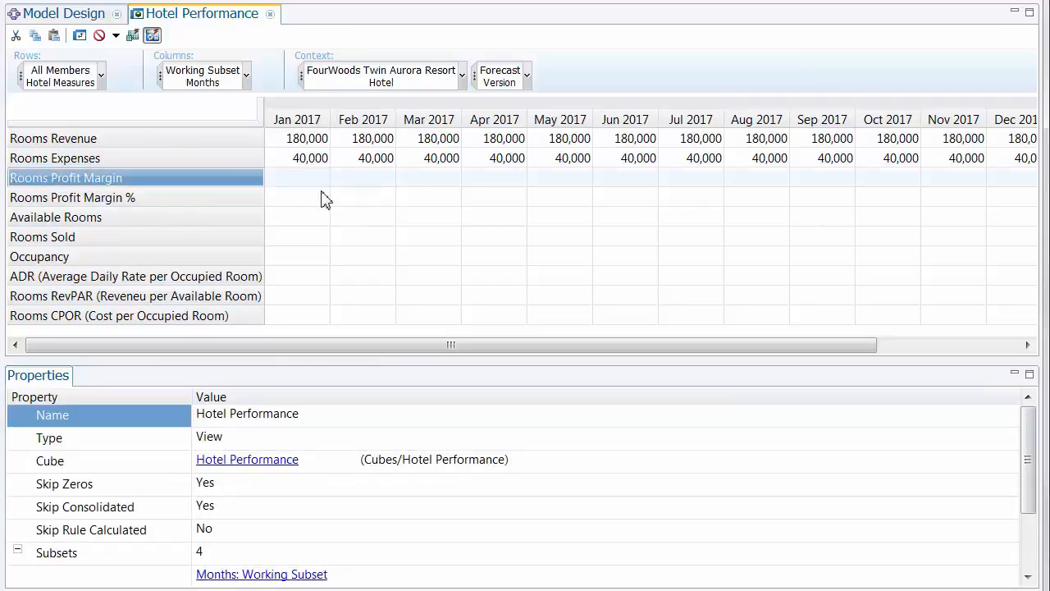
{"action": "left_click", "coordinate": [303, 181]}
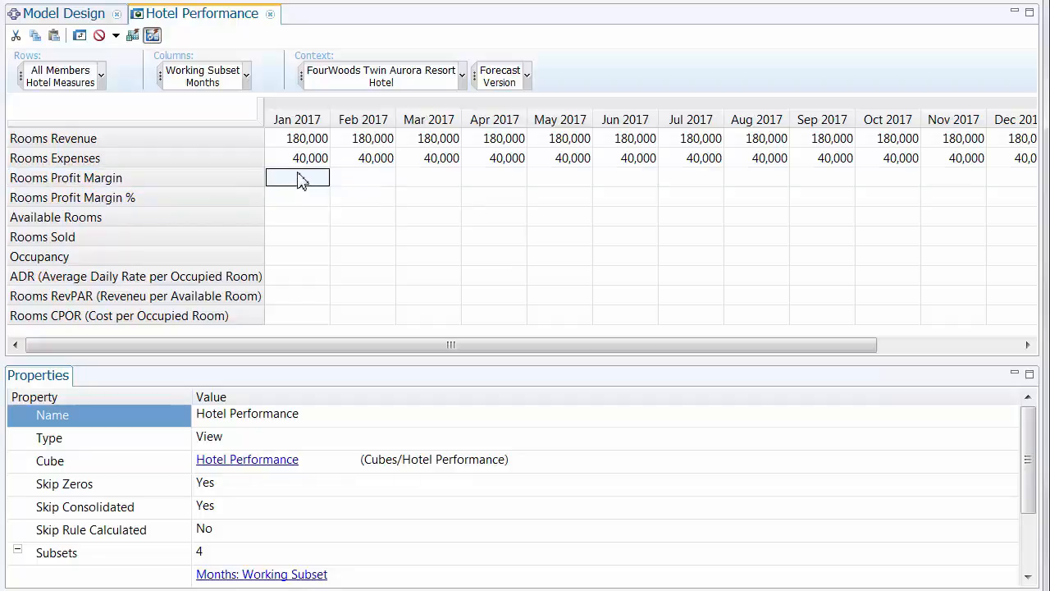
{"action": "left_click", "coordinate": [242, 178]}
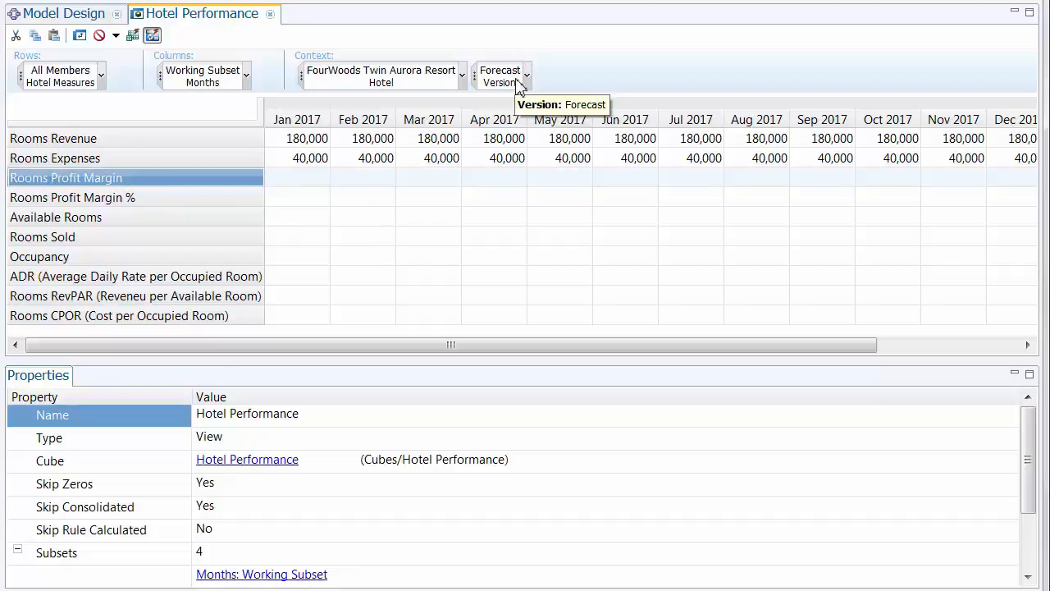
{"action": "left_click_drag", "start_coordinate": [520, 87], "coordinate": [389, 120]}
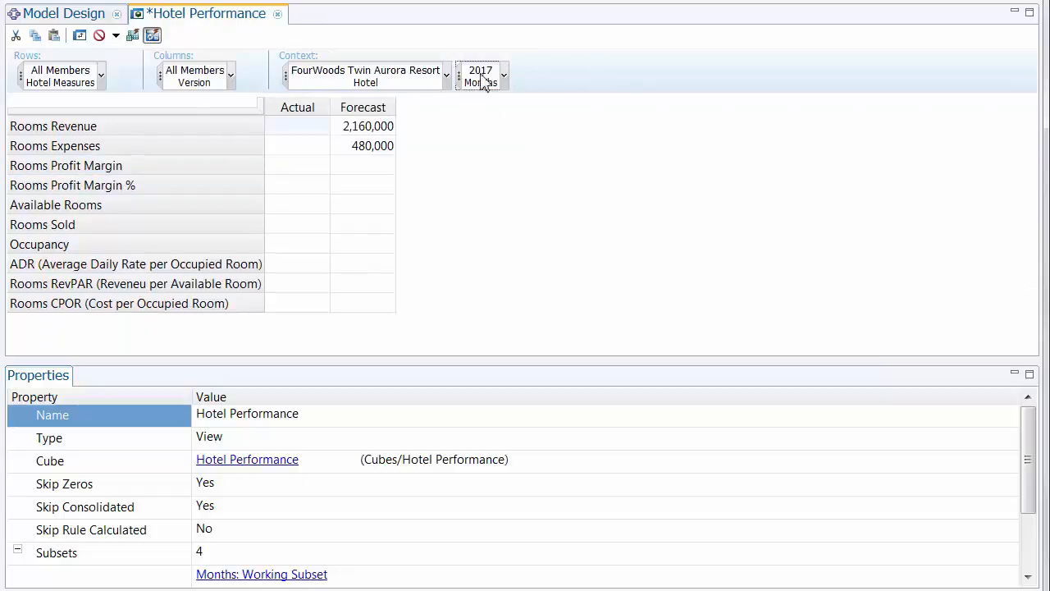
{"action": "left_click_drag", "start_coordinate": [367, 115], "coordinate": [367, 113]}
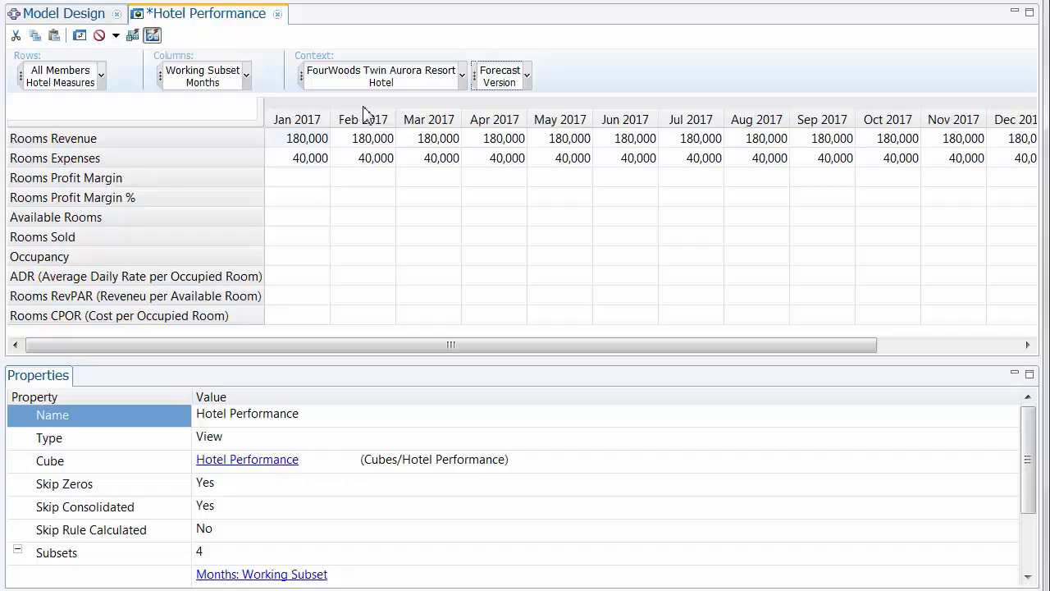
Create a cube calculation named "Rooms Profit Margin" for the entire Rooms Profit Margin row
{"action": "right_click", "coordinate": [309, 184]}
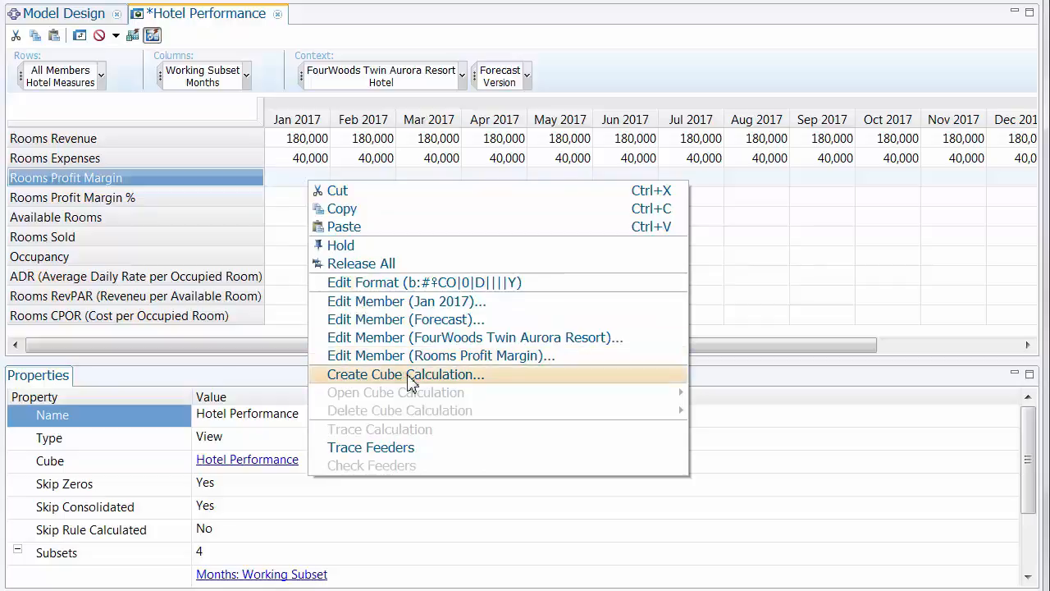
{"action": "left_click", "coordinate": [407, 375]}
{"action": "type", "text": "Rooms P"}
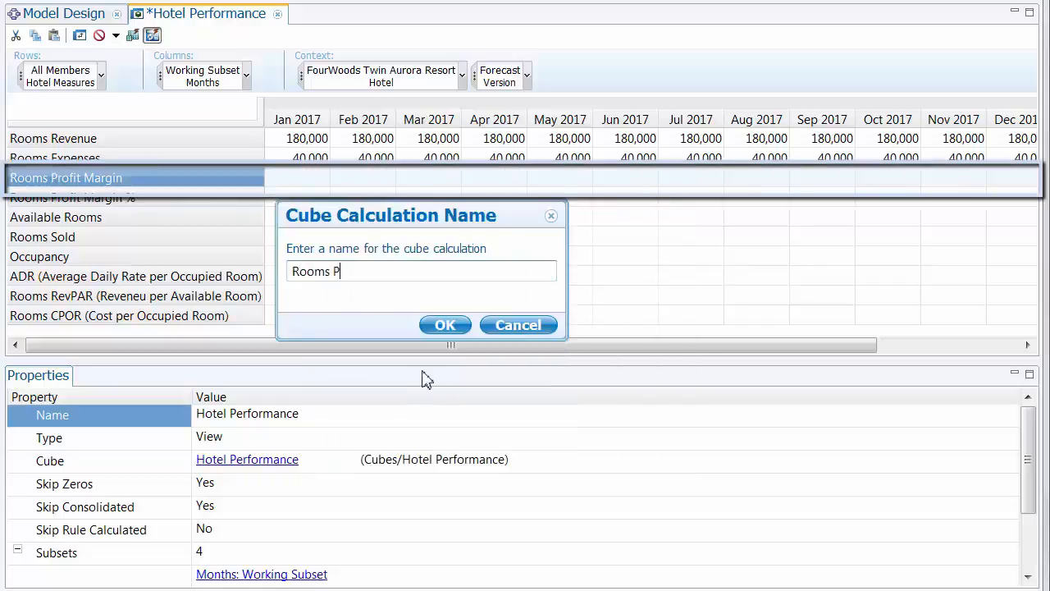
{"action": "type", "text": "rofit Margin"}
{"action": "key", "text": "Return"}
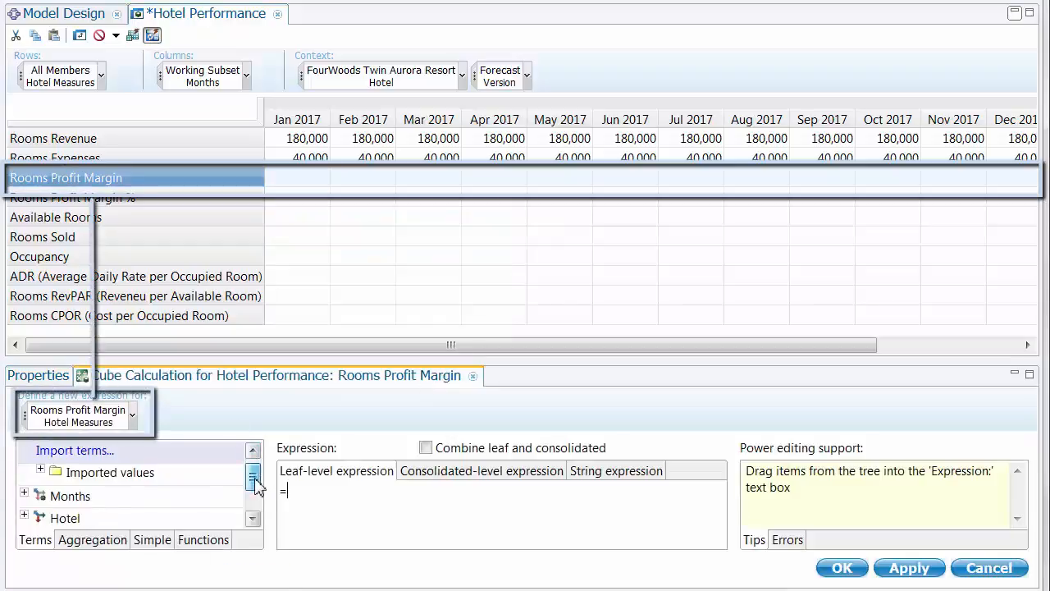
Add Version to the calculation's scope, limited to Forecast, and remove it again
{"action": "scroll", "coordinate": [256, 484], "scroll_direction": "down", "scroll_amount": 2}
{"action": "left_click_drag", "start_coordinate": [77, 497], "coordinate": [197, 425]}
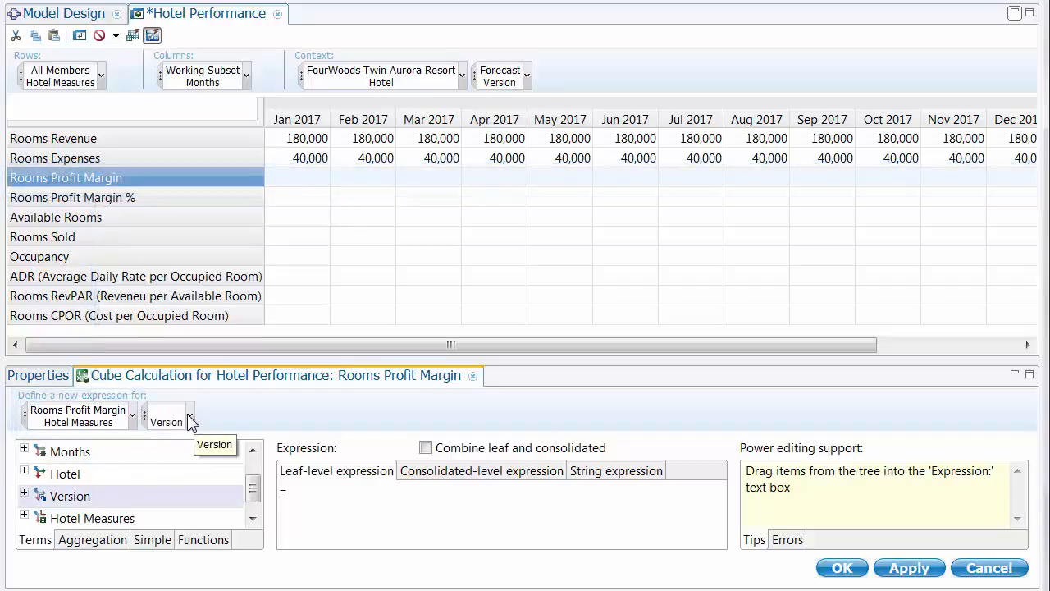
{"action": "left_click", "coordinate": [190, 416]}
{"action": "left_click", "coordinate": [211, 445]}
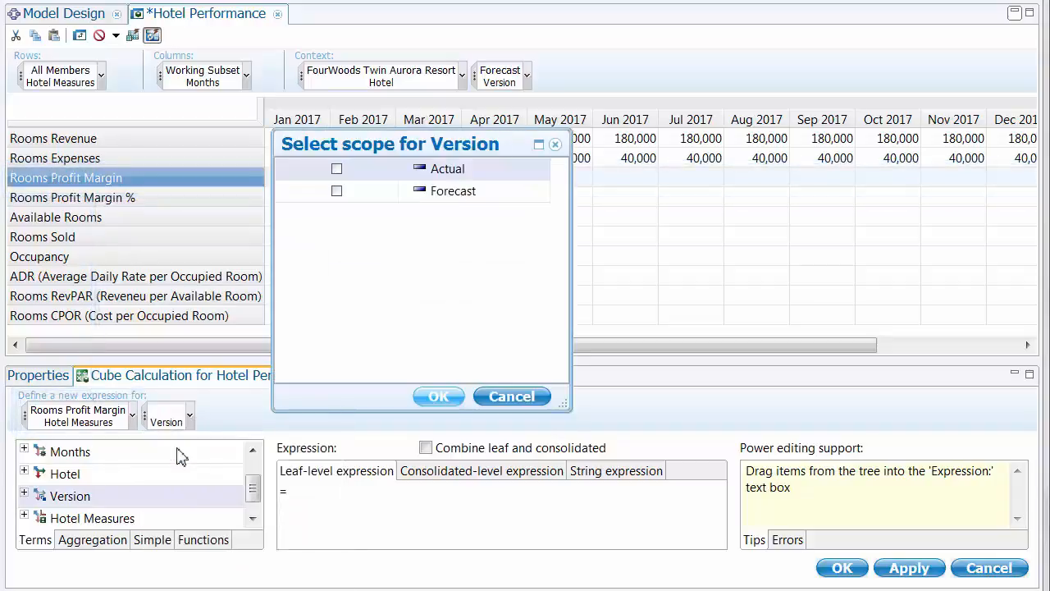
{"action": "left_click", "coordinate": [336, 192]}
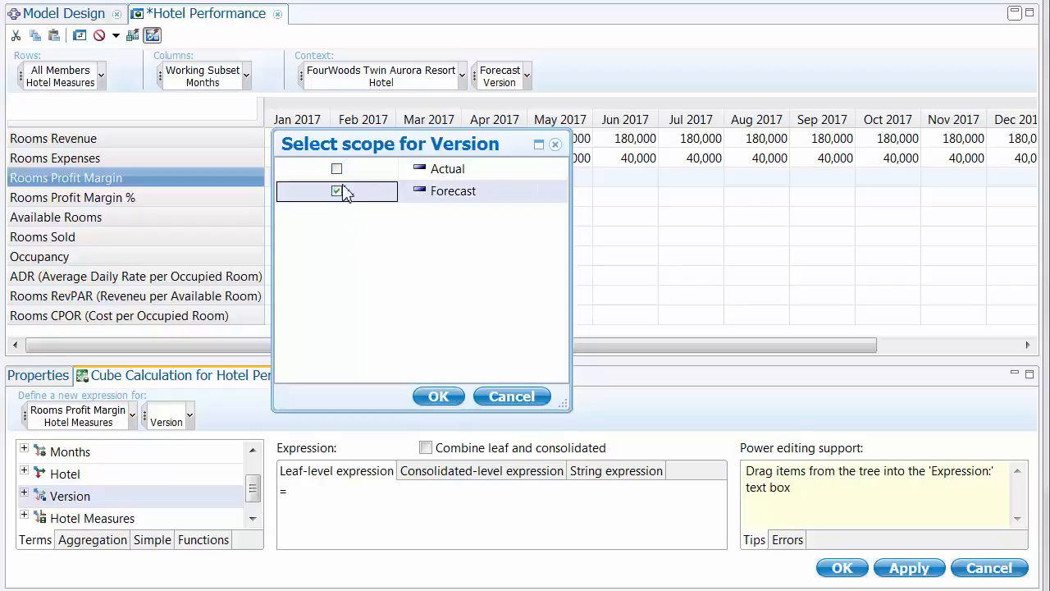
{"action": "left_click", "coordinate": [437, 396]}
{"action": "right_click", "coordinate": [194, 416]}
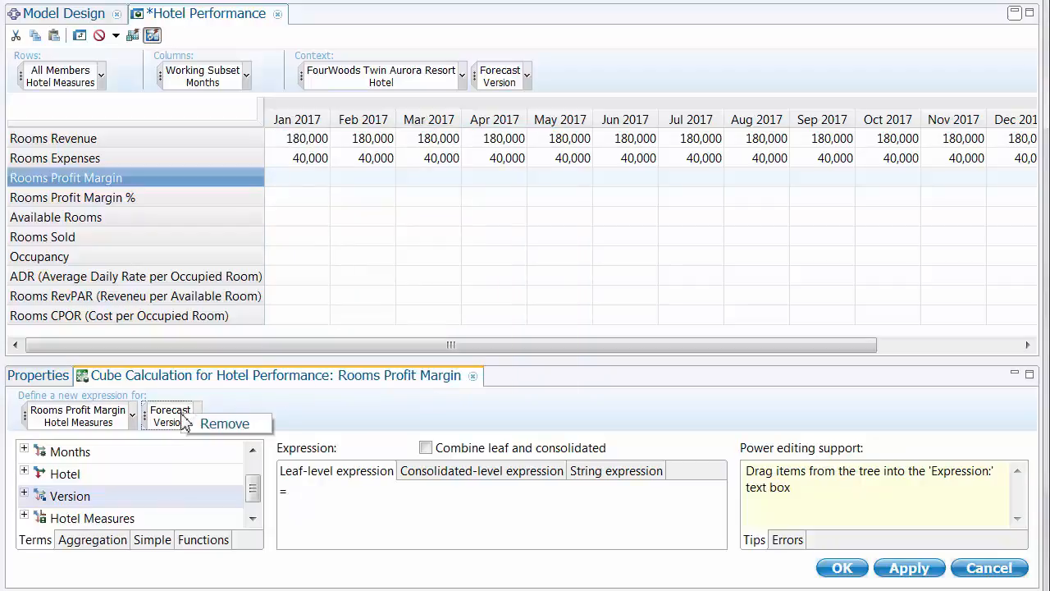
{"action": "left_click", "coordinate": [223, 427]}
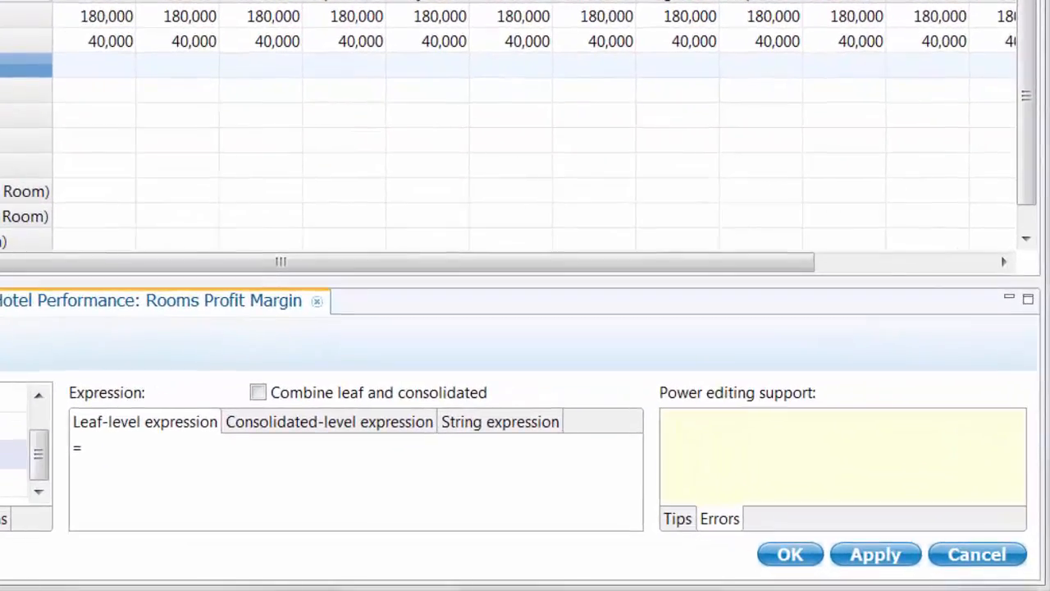
Write the leaf-level expression =[Hotel Measures]:[Rooms Revenue] -[Hotel Measures]:[Rooms Expenses] by hand, and clear it again
{"action": "type", "text": "[Hotel Measure"}
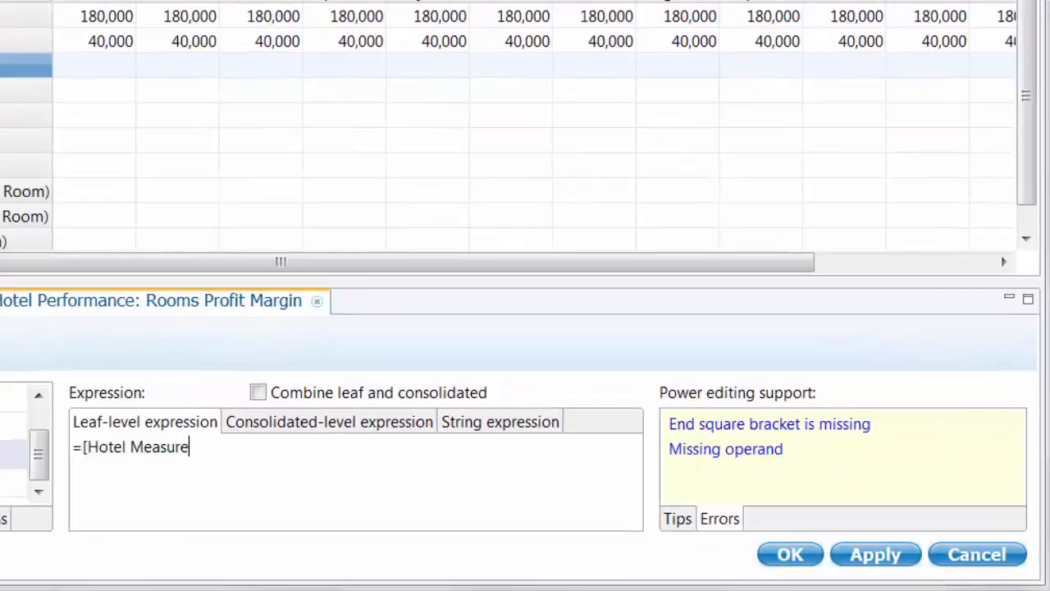
{"action": "type", "text": "s]:[Rooms Revenue"}
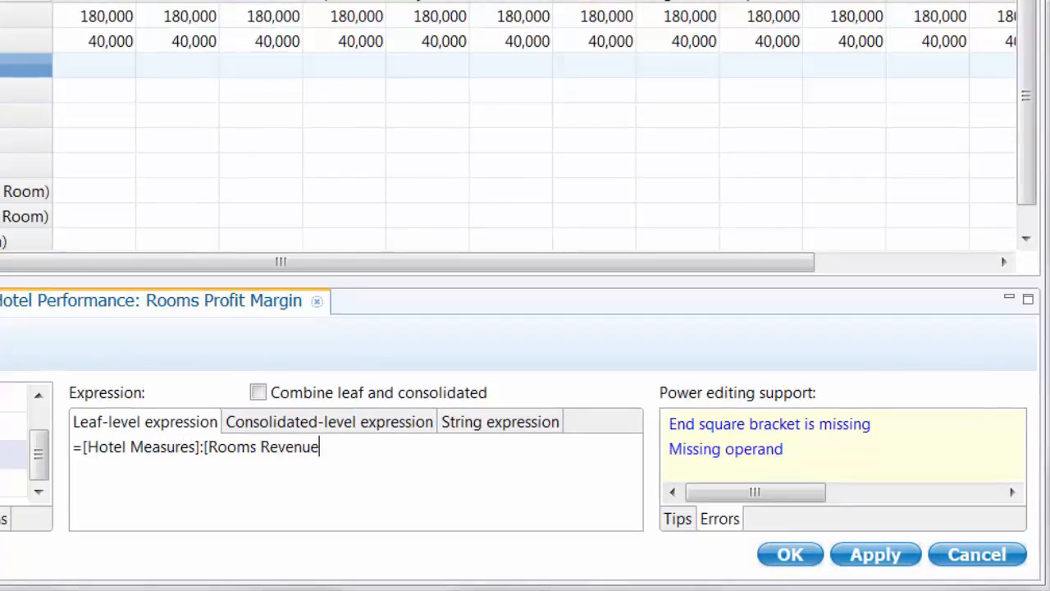
{"action": "type", "text": "] -[Hotel Measures]:["}
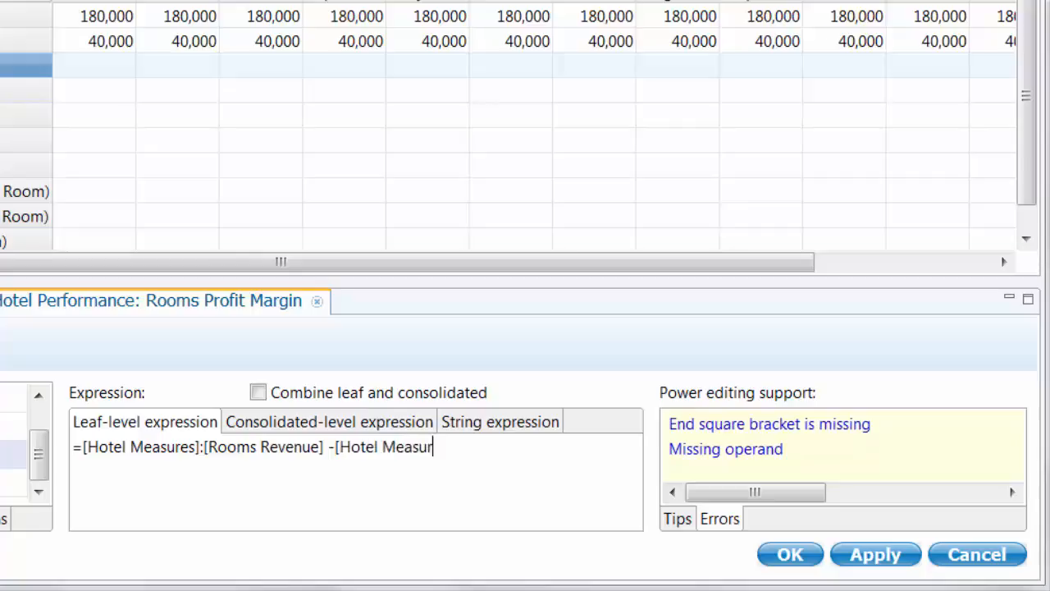
{"action": "type", "text": "Rooms Expenses]"}
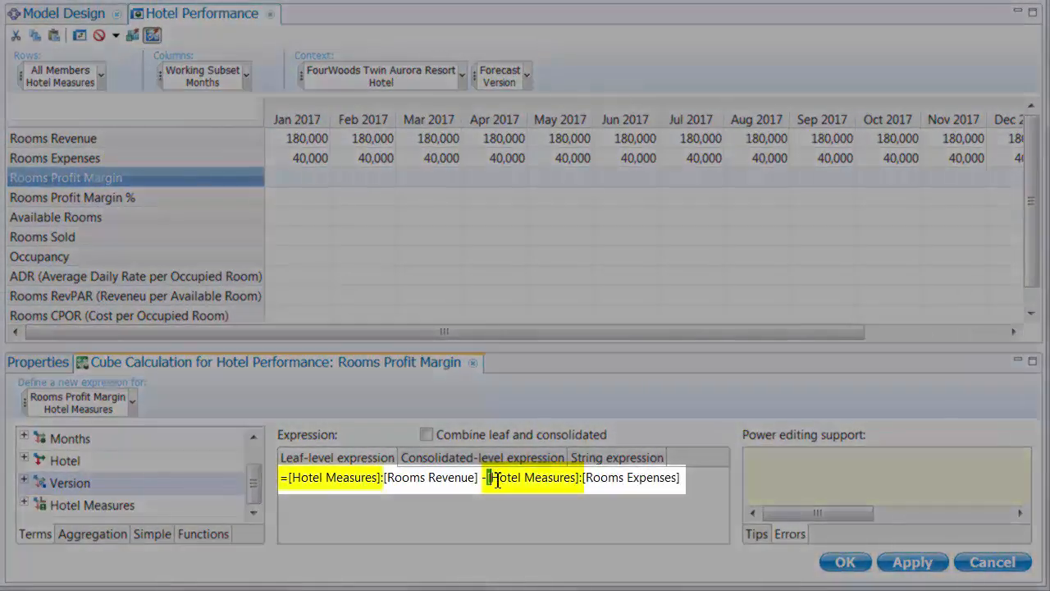
{"action": "left_click_drag", "start_coordinate": [488, 477], "coordinate": [580, 479]}
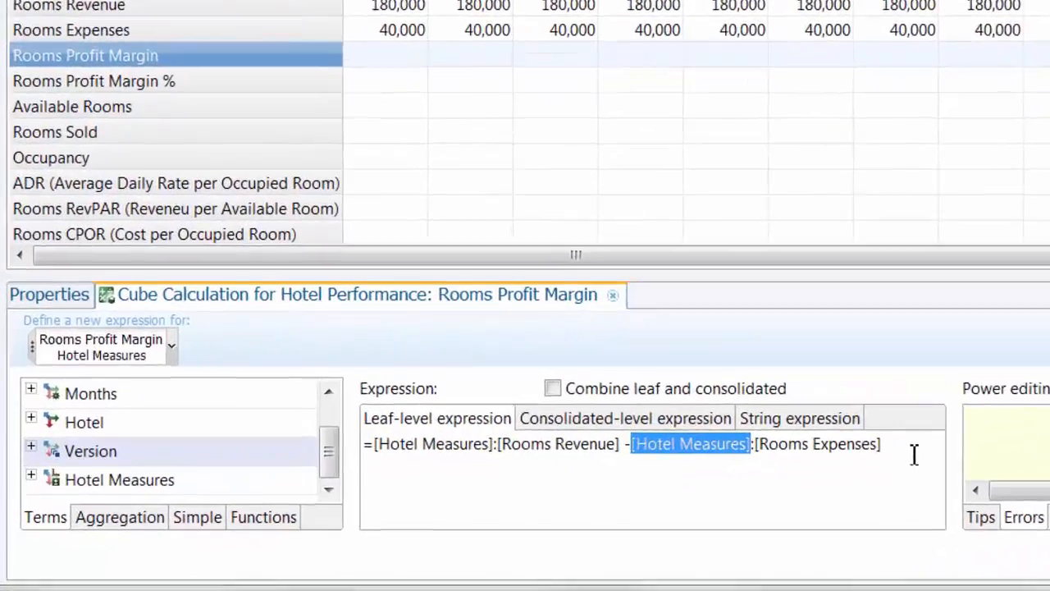
{"action": "left_click_drag", "start_coordinate": [914, 454], "coordinate": [382, 448]}
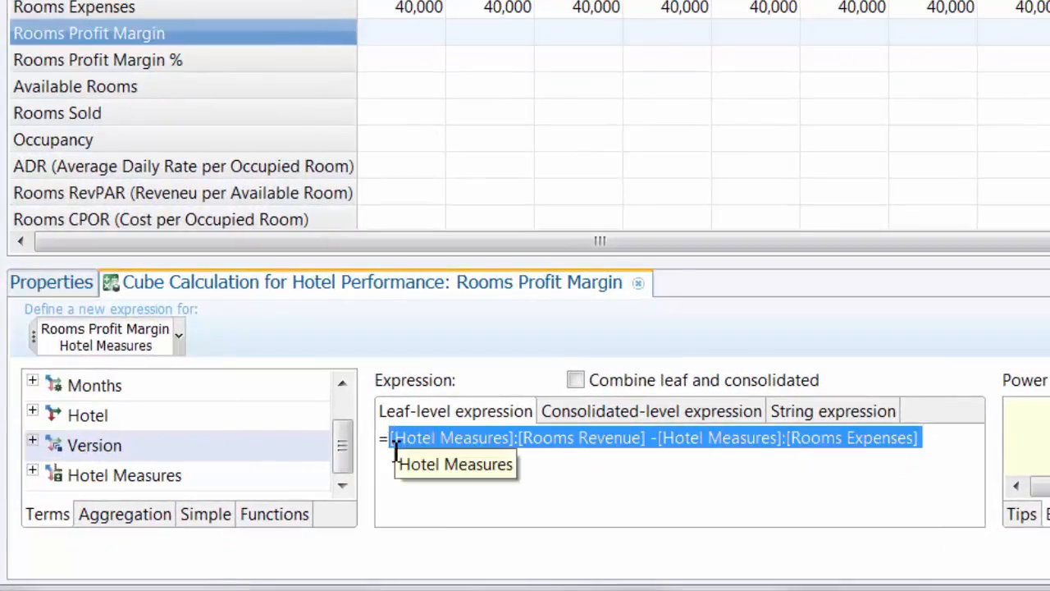
{"action": "key", "text": "Delete"}
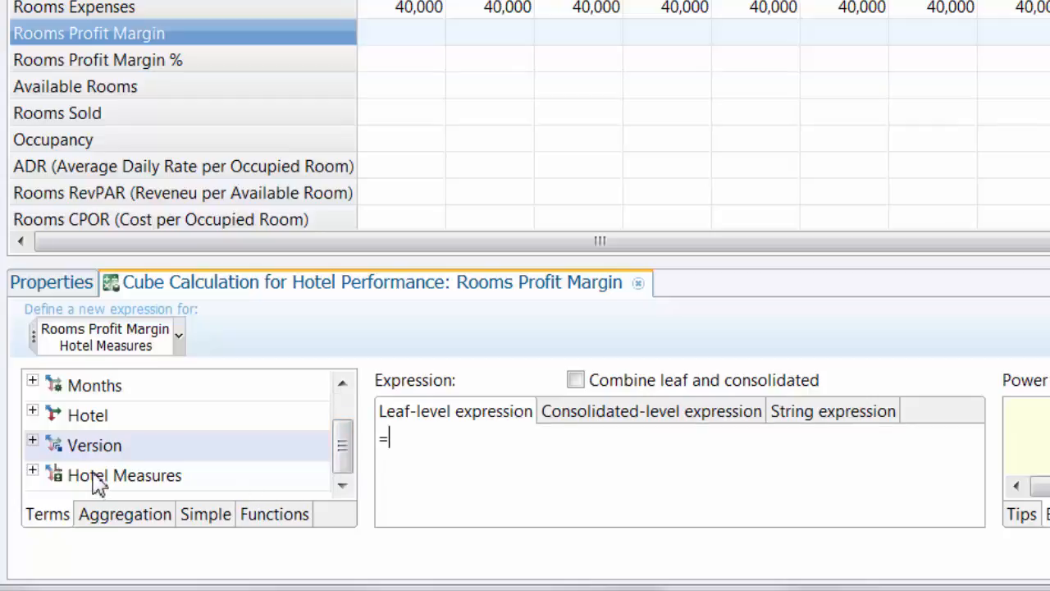
Build the leaf-level expression from the Hotel Measures terms as Rooms Revenue minus Rooms Expenses
{"action": "left_click", "coordinate": [32, 470]}
{"action": "scroll", "coordinate": [216, 472], "scroll_direction": "down", "scroll_amount": 2}
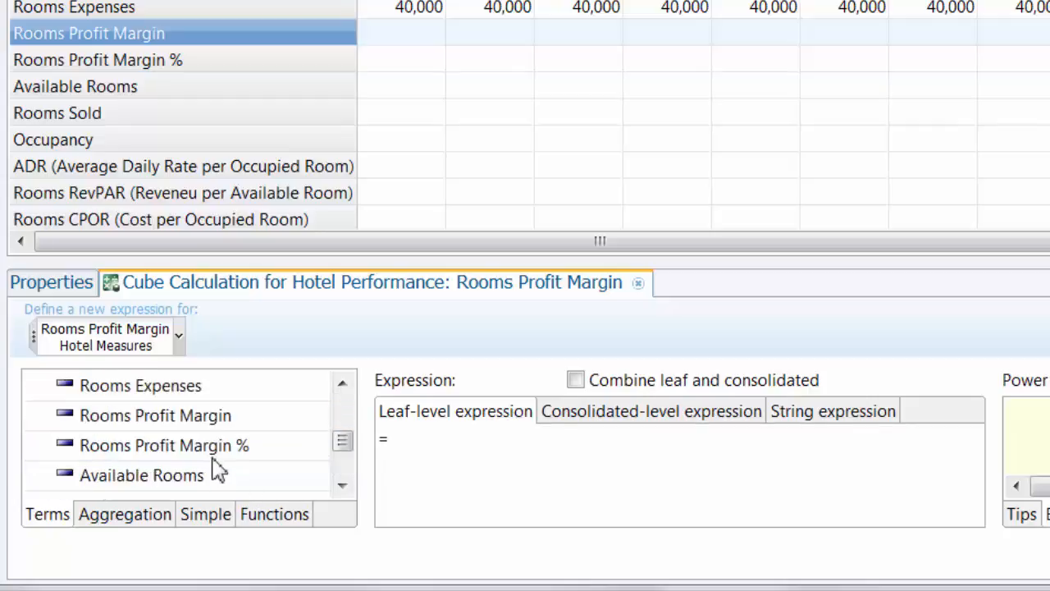
{"action": "left_click", "coordinate": [343, 385]}
{"action": "left_click_drag", "start_coordinate": [140, 385], "coordinate": [540, 468]}
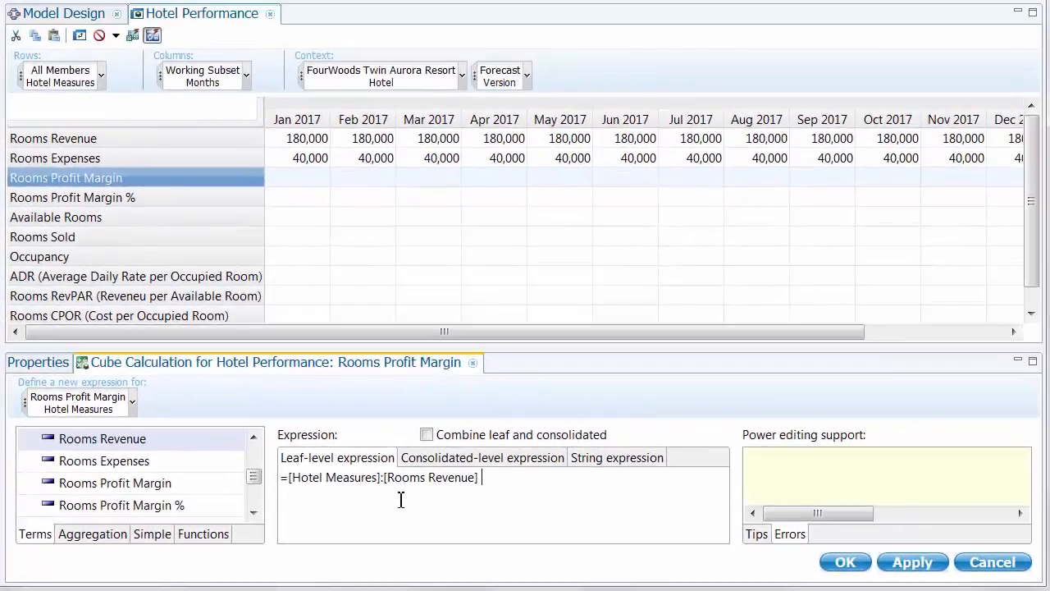
{"action": "type", "text": "-"}
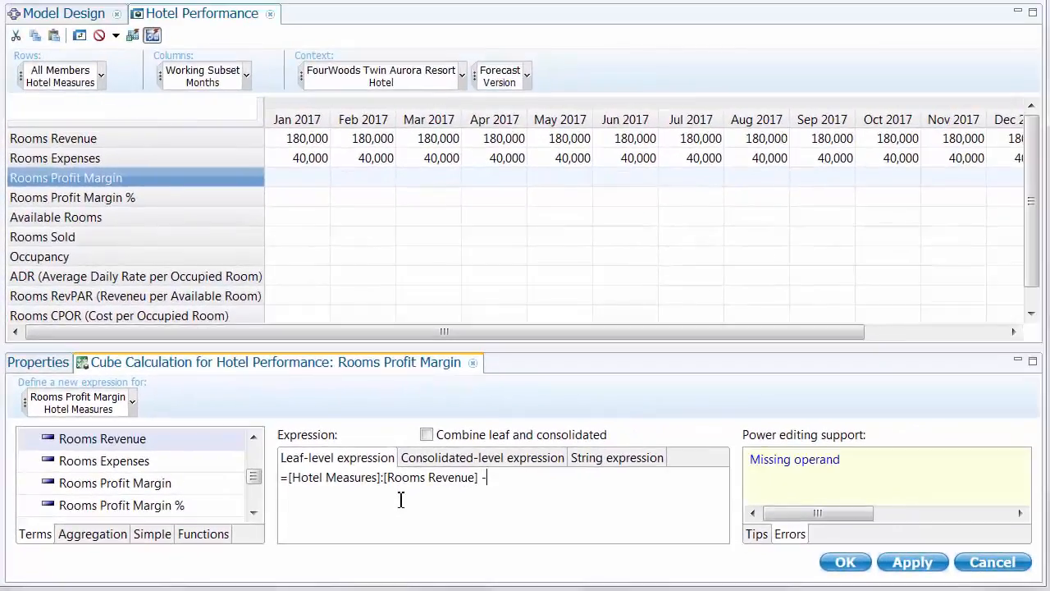
{"action": "left_click_drag", "start_coordinate": [123, 464], "coordinate": [572, 503]}
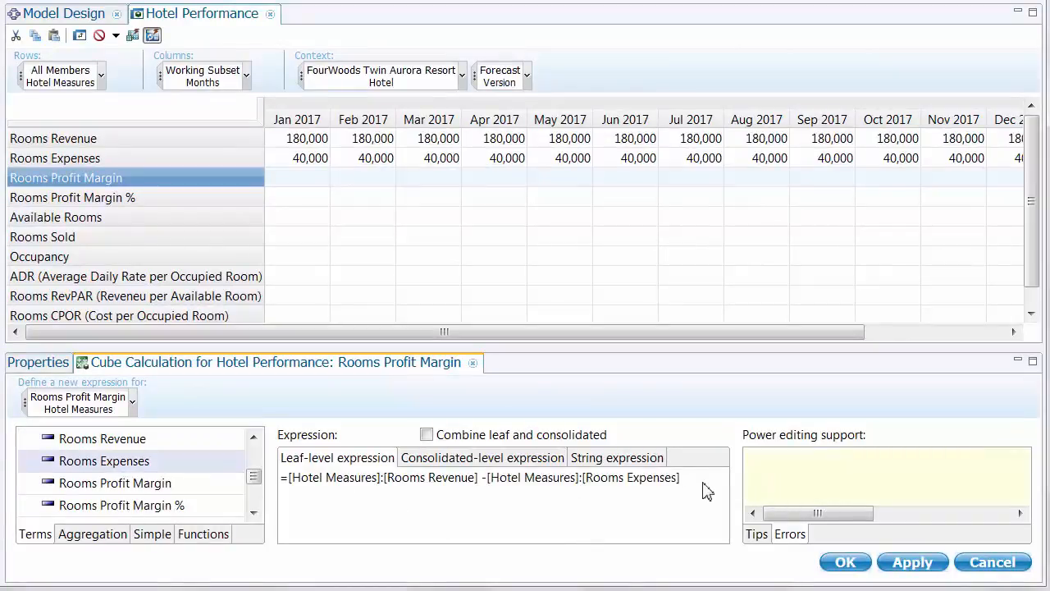
Remove the closing square bracket from the leaf-level expression, check where the reported syntax error lies, and restore the bracket
{"action": "key", "text": "BackSpace"}
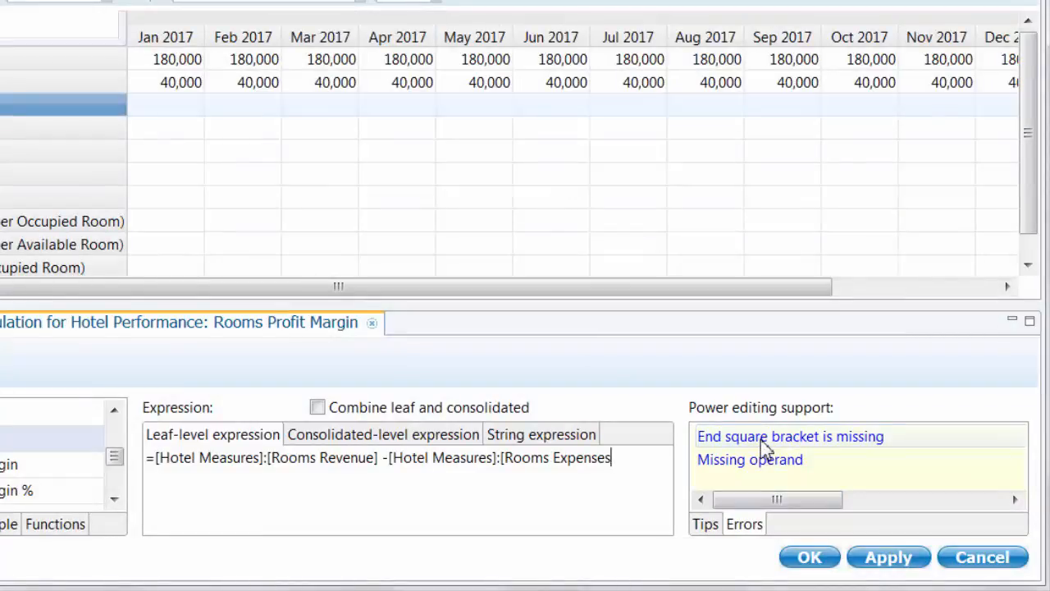
{"action": "left_click", "coordinate": [765, 448]}
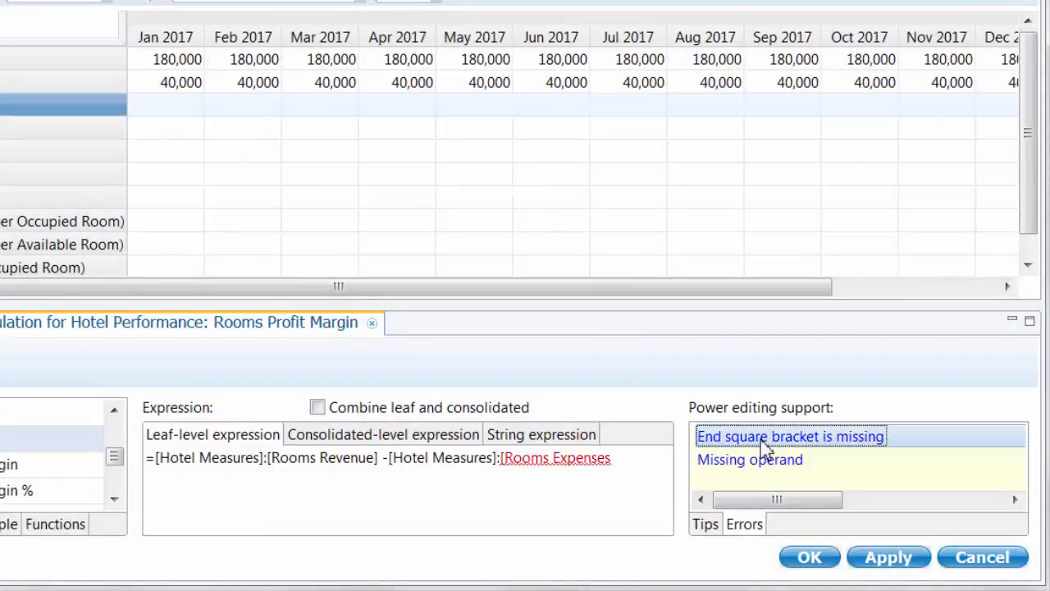
{"action": "left_click", "coordinate": [634, 469]}
{"action": "type", "text": "]"}
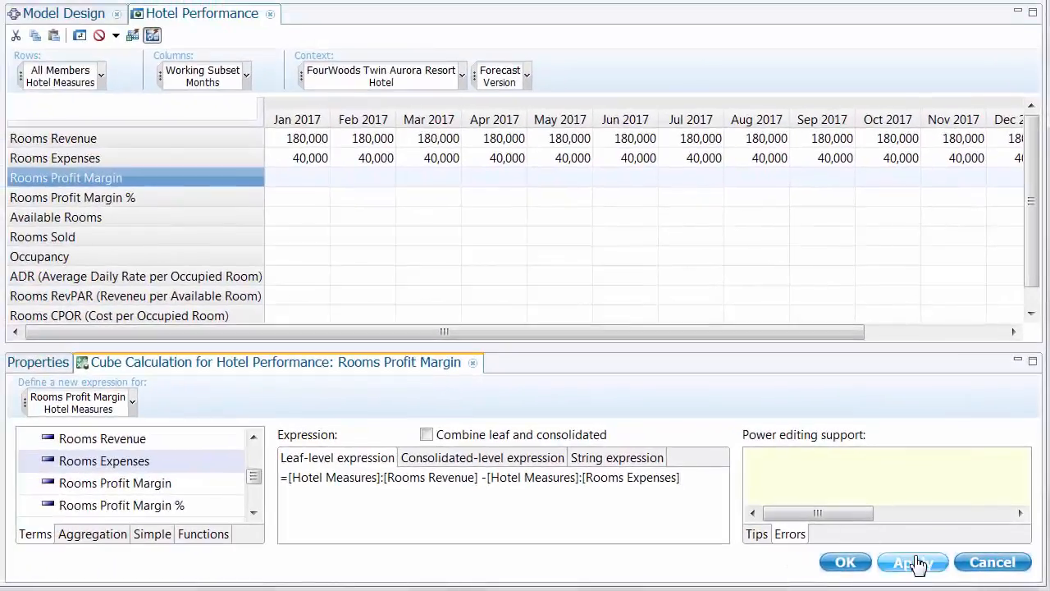
Apply the Rooms Profit Margin calculation to the cube
{"action": "left_click", "coordinate": [913, 563]}
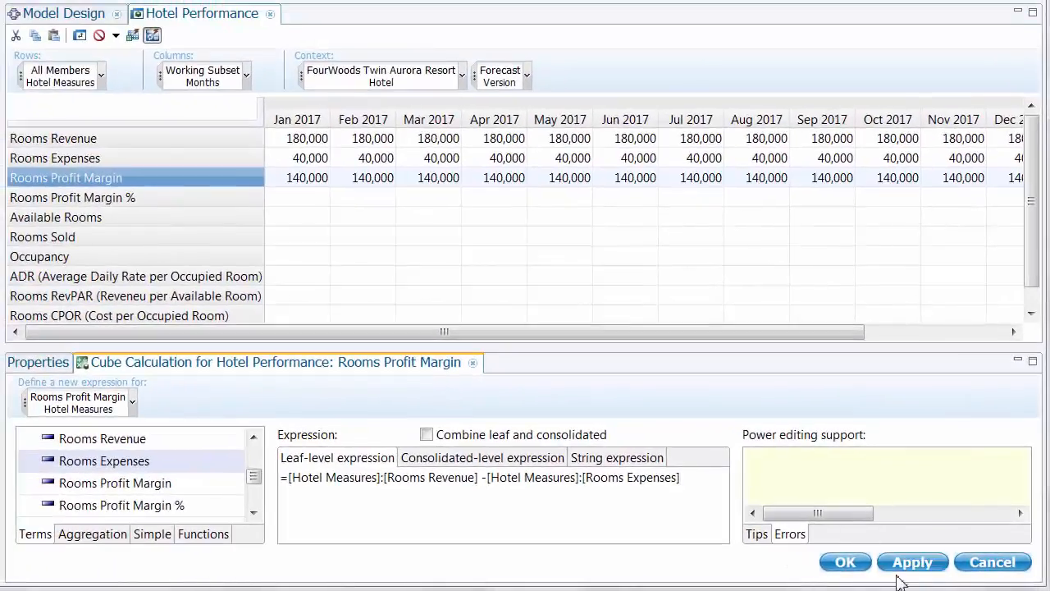
Create a cube calculation named "Rooms Profit Margin %" for the entire Rooms Profit Margin % row and close the Rooms Profit Margin calculation
{"action": "left_click", "coordinate": [194, 207]}
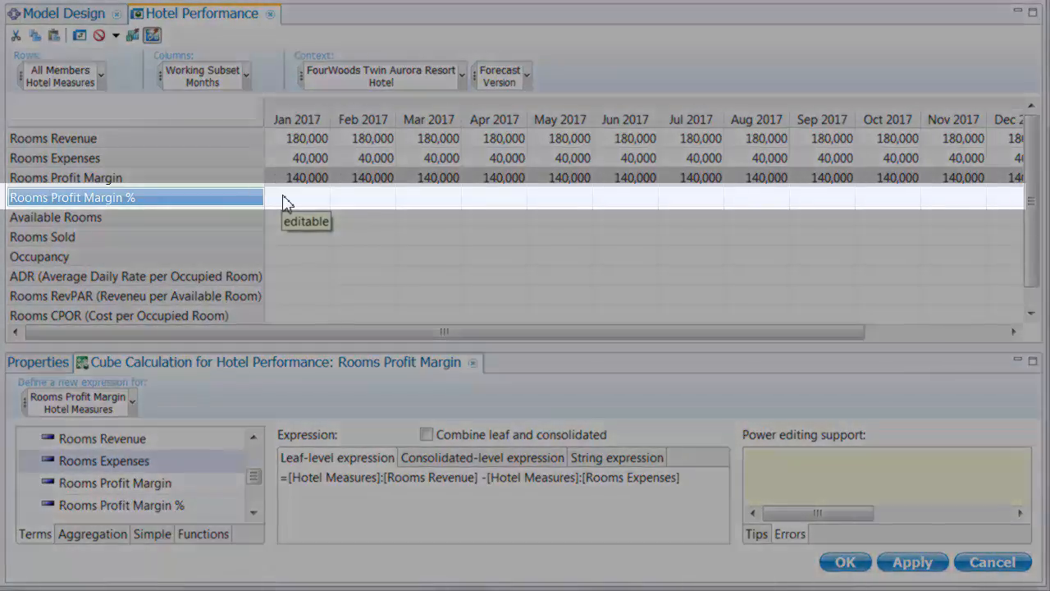
{"action": "right_click", "coordinate": [282, 200]}
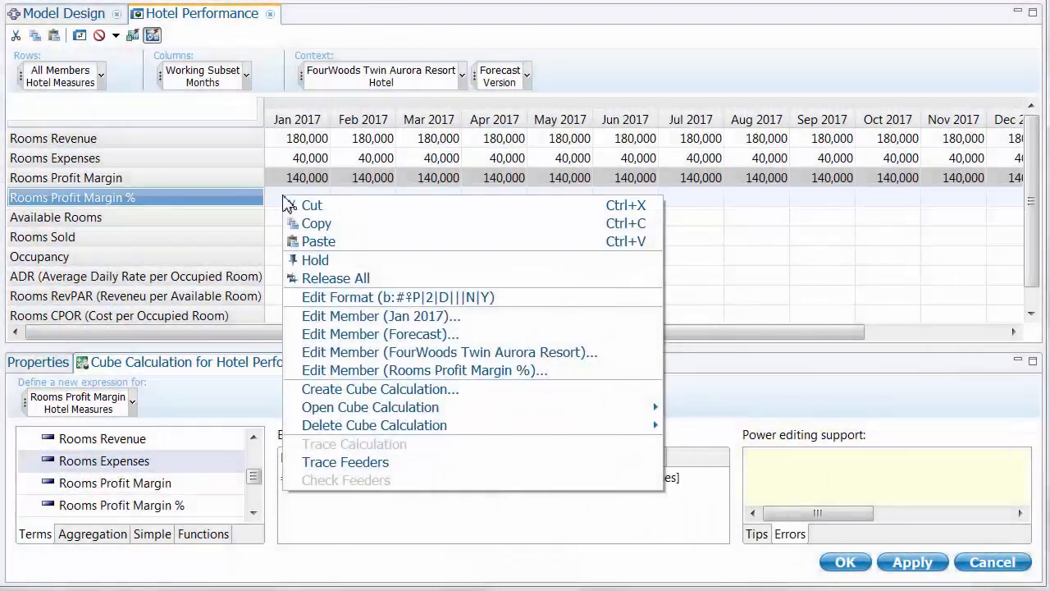
{"action": "left_click", "coordinate": [375, 389]}
{"action": "left_click_drag", "start_coordinate": [429, 269], "coordinate": [65, 263]}
{"action": "key", "text": "BackSpace"}
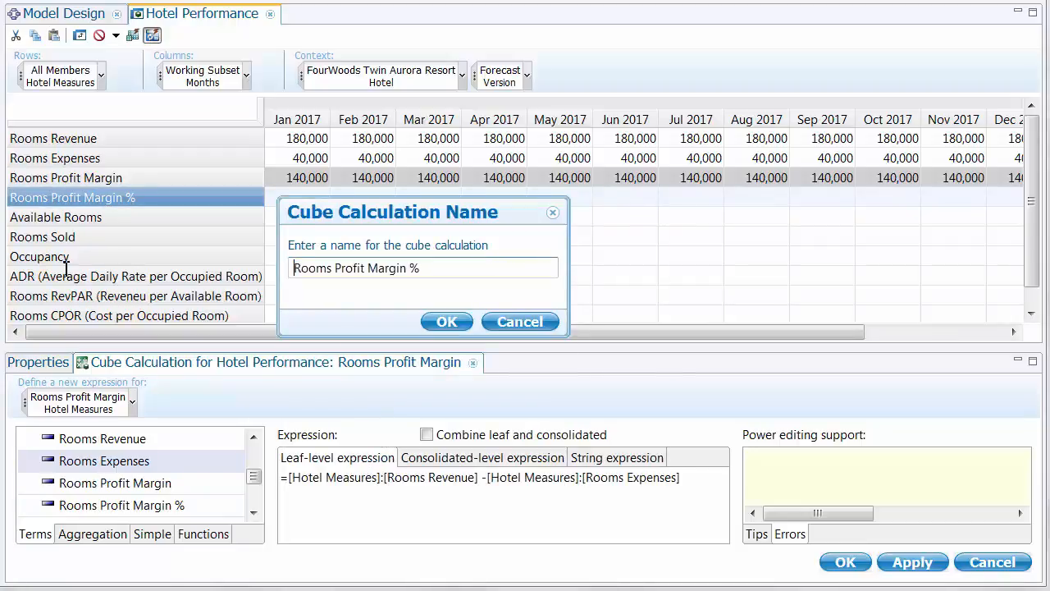
{"action": "left_click", "coordinate": [450, 321]}
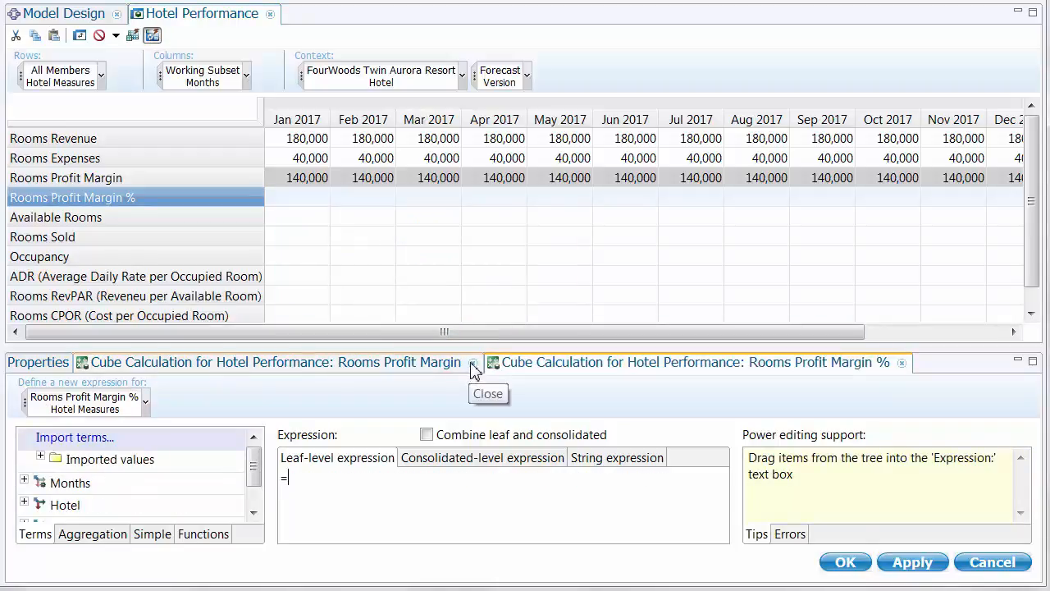
{"action": "left_click", "coordinate": [472, 363]}
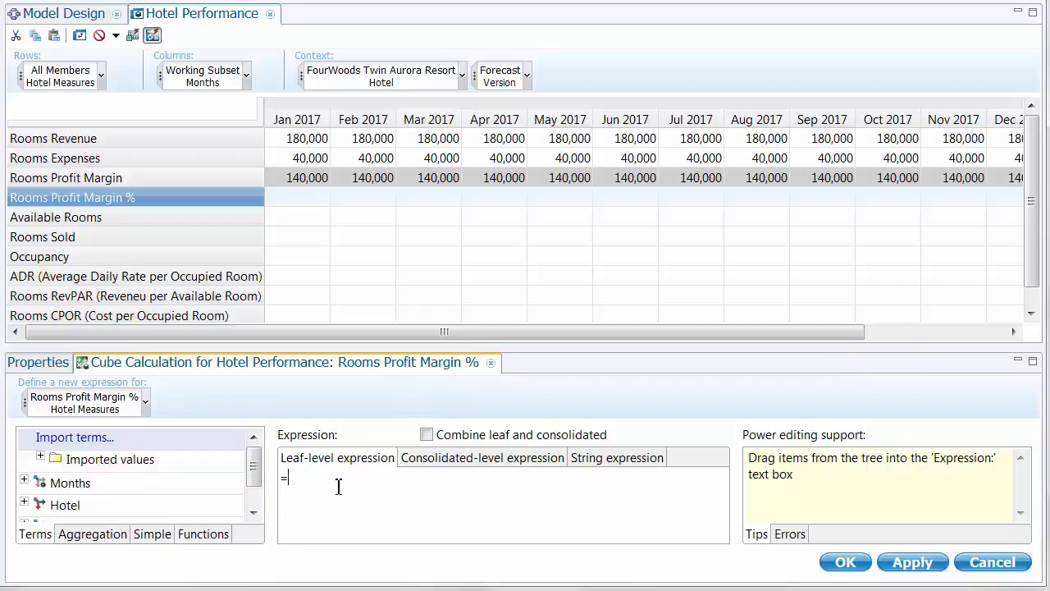
Build the leaf-level expression from the Hotel Measures terms as Rooms Profit Margin divided by Rooms Revenue and apply it
{"action": "left_click_drag", "start_coordinate": [254, 469], "coordinate": [249, 526]}
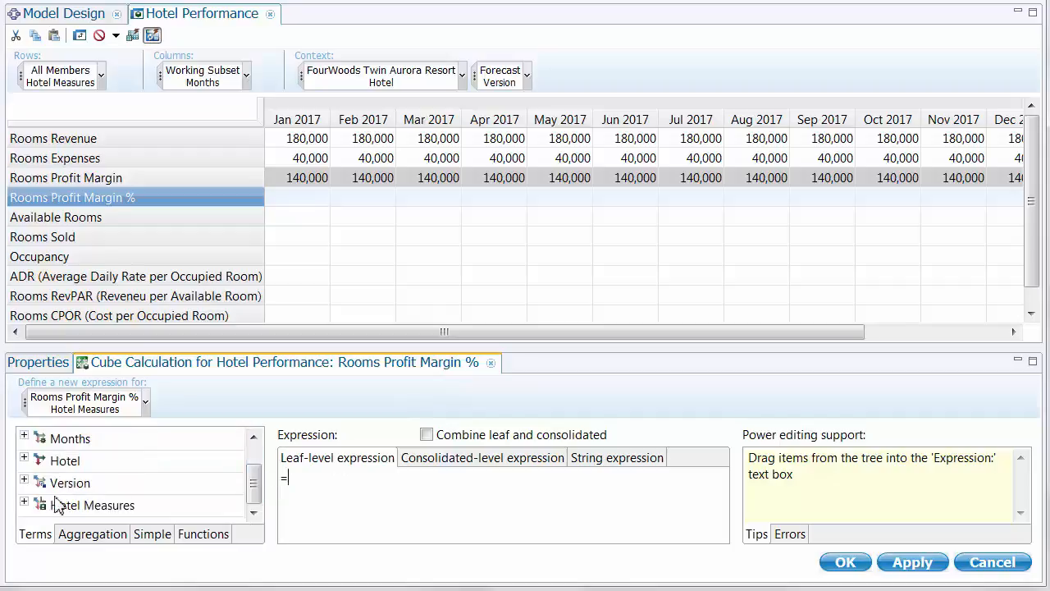
{"action": "left_click", "coordinate": [23, 501]}
{"action": "left_click_drag", "start_coordinate": [254, 462], "coordinate": [255, 476]}
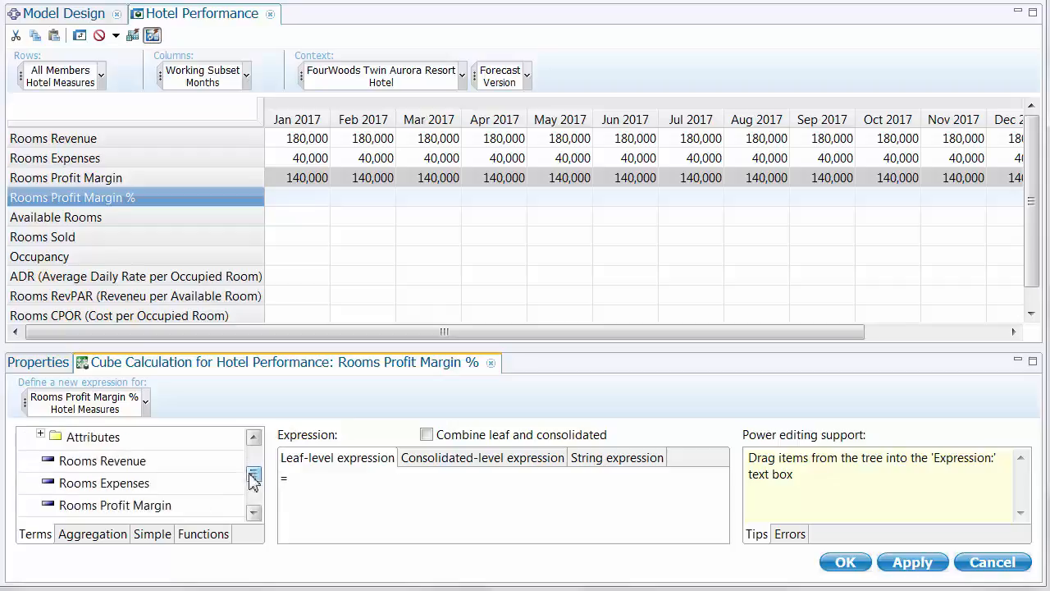
{"action": "left_click", "coordinate": [254, 512]}
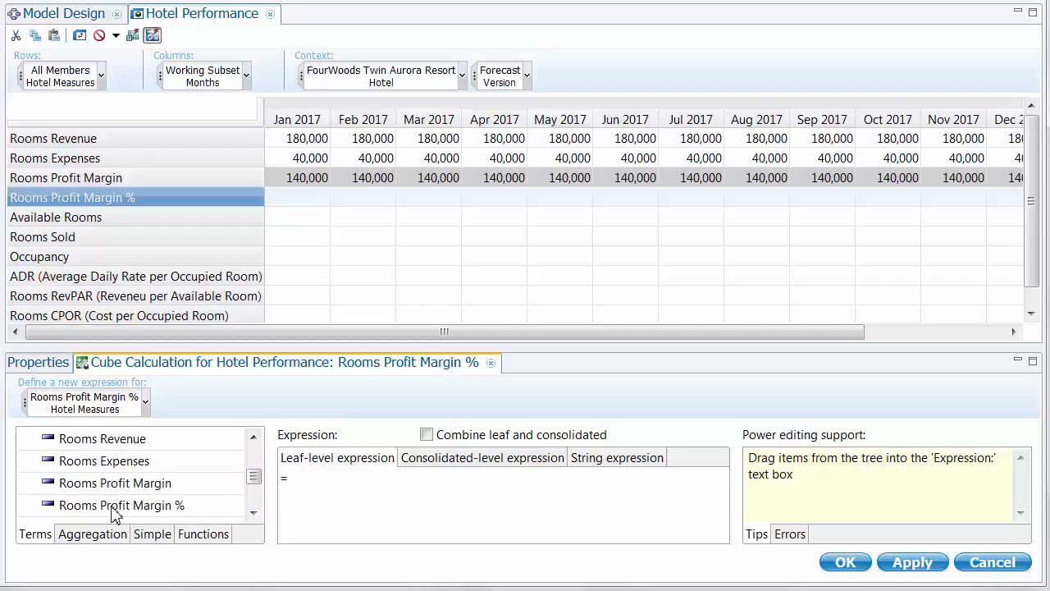
{"action": "left_click_drag", "start_coordinate": [115, 484], "coordinate": [334, 485]}
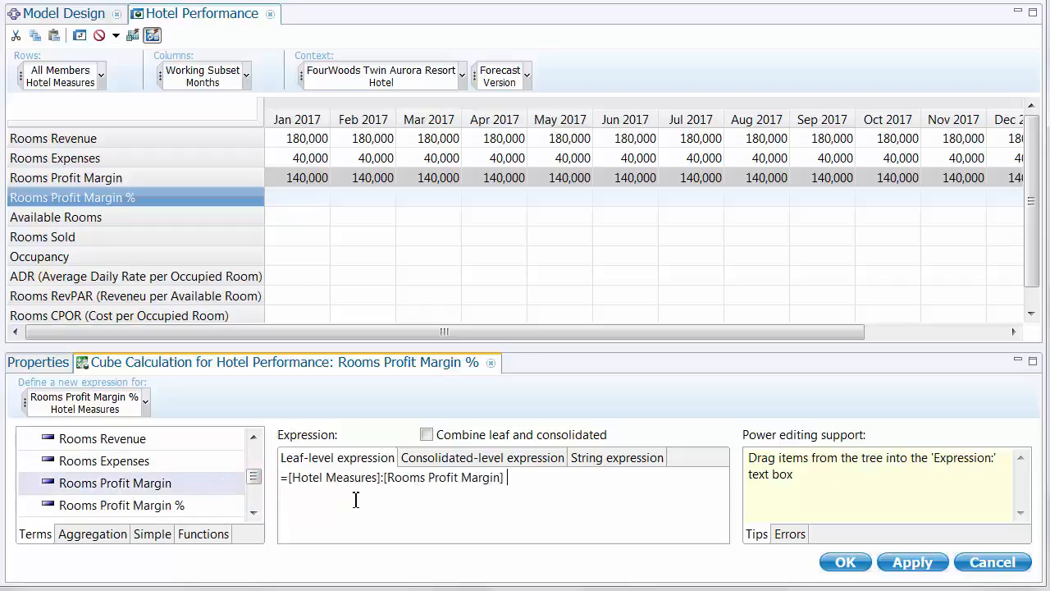
{"action": "type", "text": "/"}
{"action": "left_click_drag", "start_coordinate": [123, 443], "coordinate": [563, 487]}
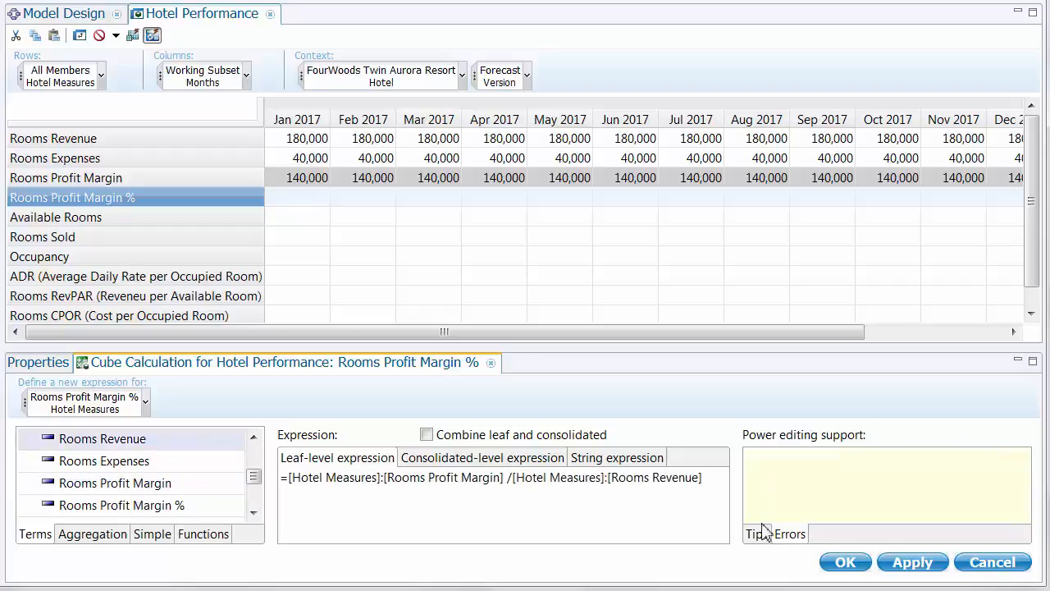
{"action": "left_click", "coordinate": [920, 566]}
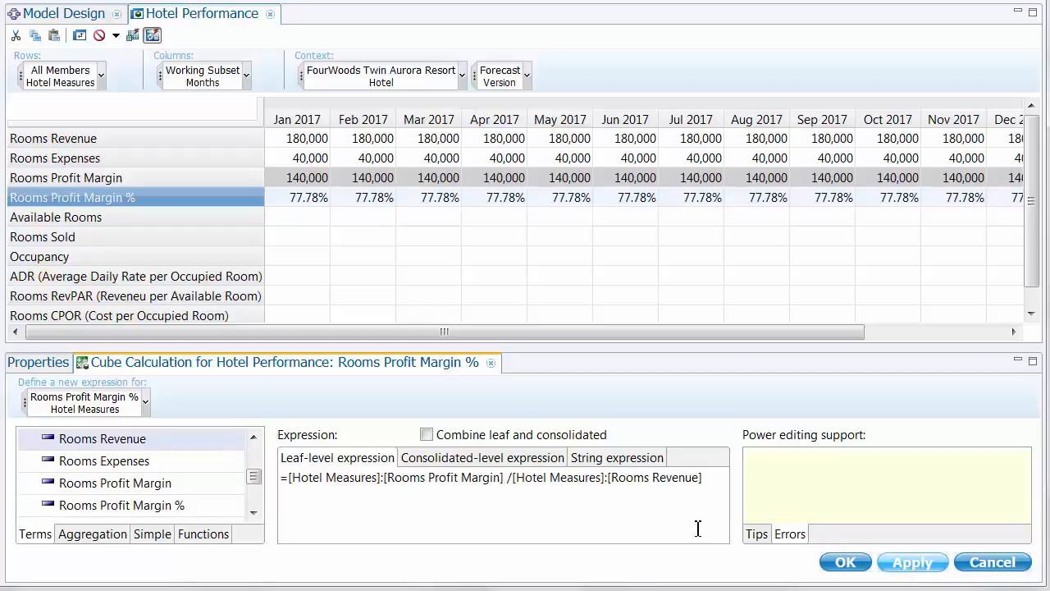
Set the Feb 2017 Rooms Revenue to 100k to test the calculated margins for that month
{"action": "left_click", "coordinate": [385, 139]}
{"action": "type", "text": "100k"}
{"action": "key", "text": "Return"}
{"action": "left_click", "coordinate": [367, 204]}
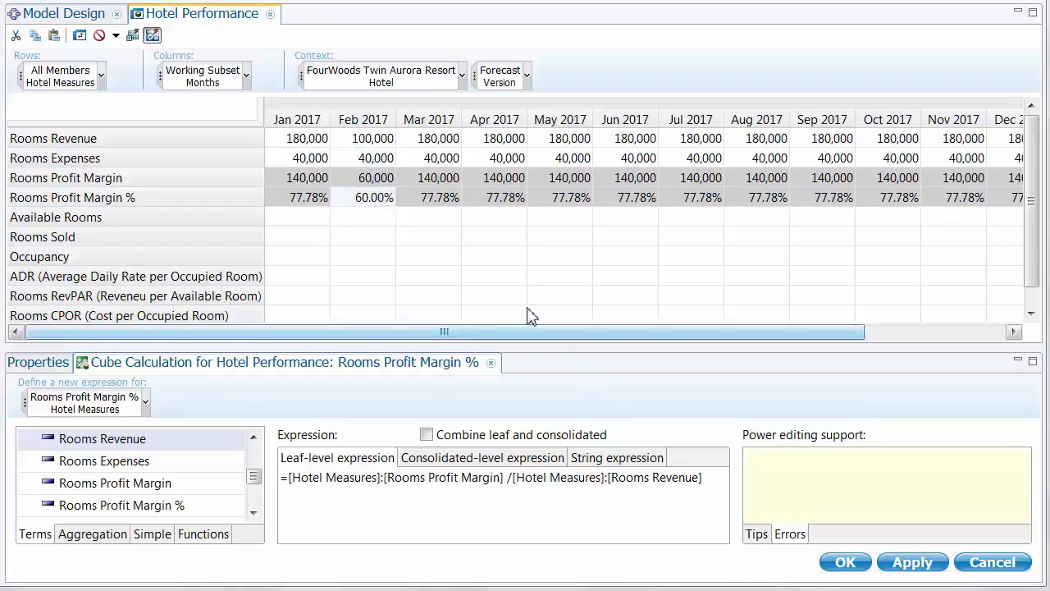
Compare the monthly Rooms Profit Margin and Rooms Profit Margin % values with their consolidated 2017 totals
{"action": "left_click_drag", "start_coordinate": [352, 332], "coordinate": [571, 338]}
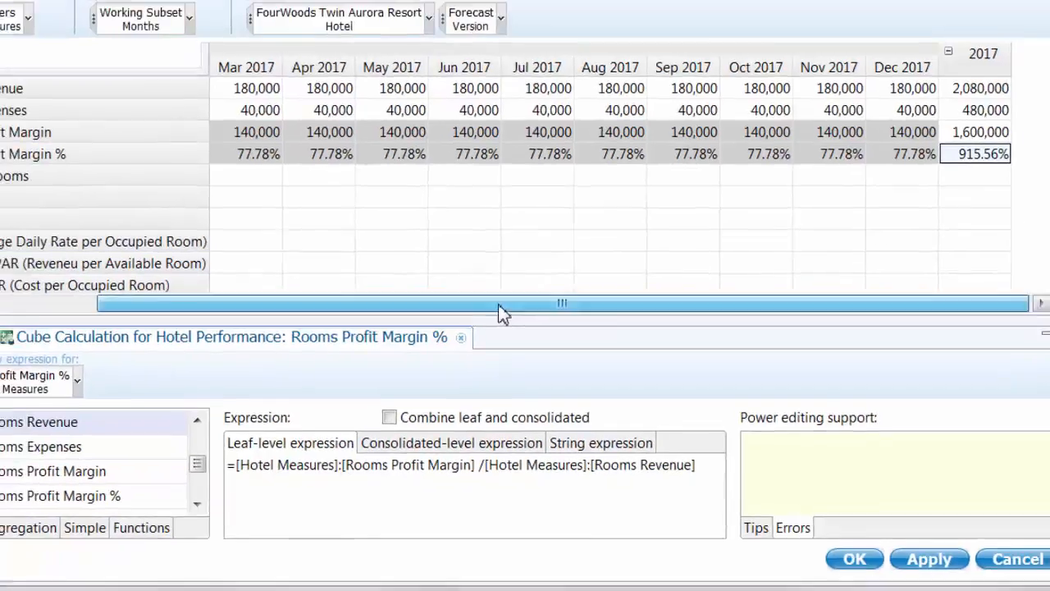
{"action": "left_click_drag", "start_coordinate": [498, 304], "coordinate": [291, 322]}
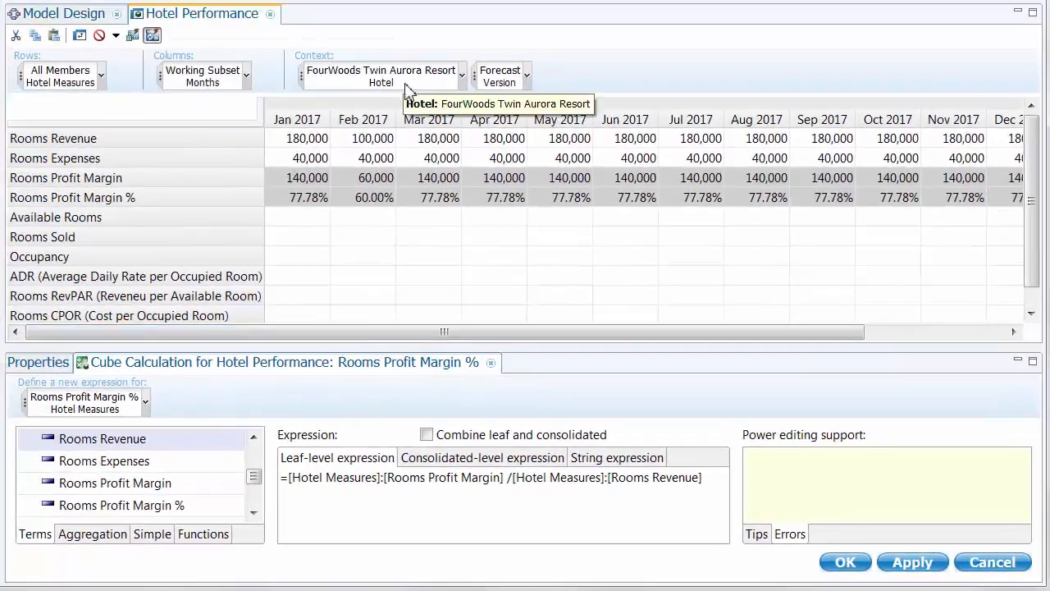
{"action": "left_click_drag", "start_coordinate": [343, 333], "coordinate": [467, 335]}
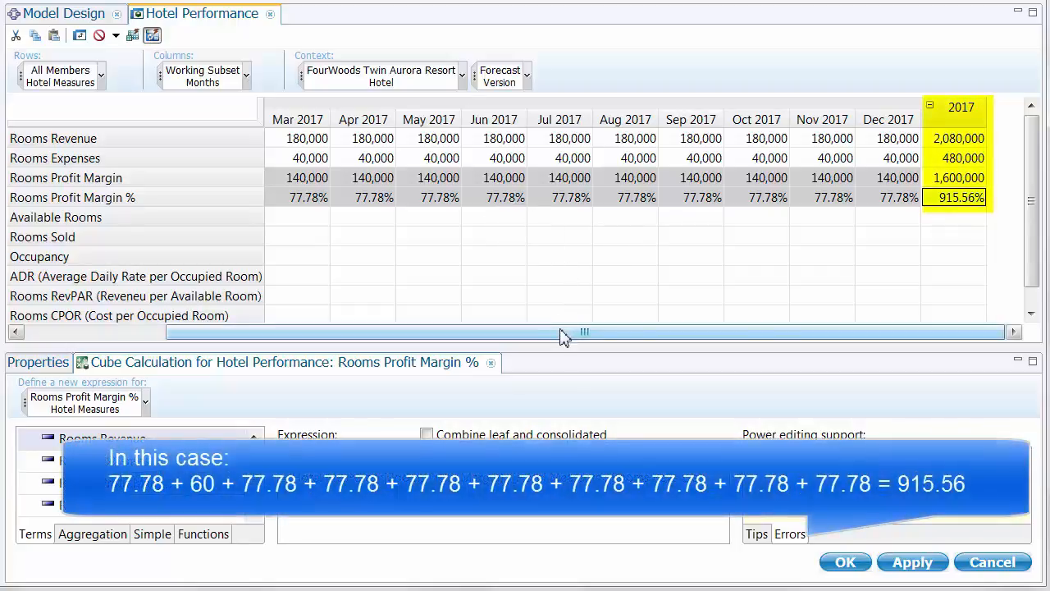
{"action": "left_click", "coordinate": [899, 197]}
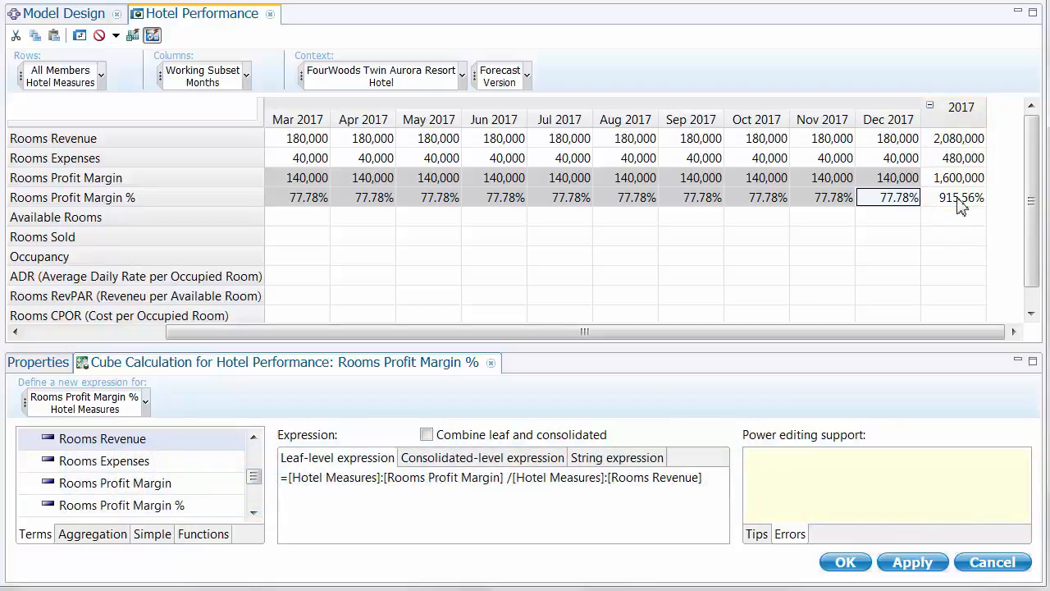
{"action": "left_click", "coordinate": [956, 180]}
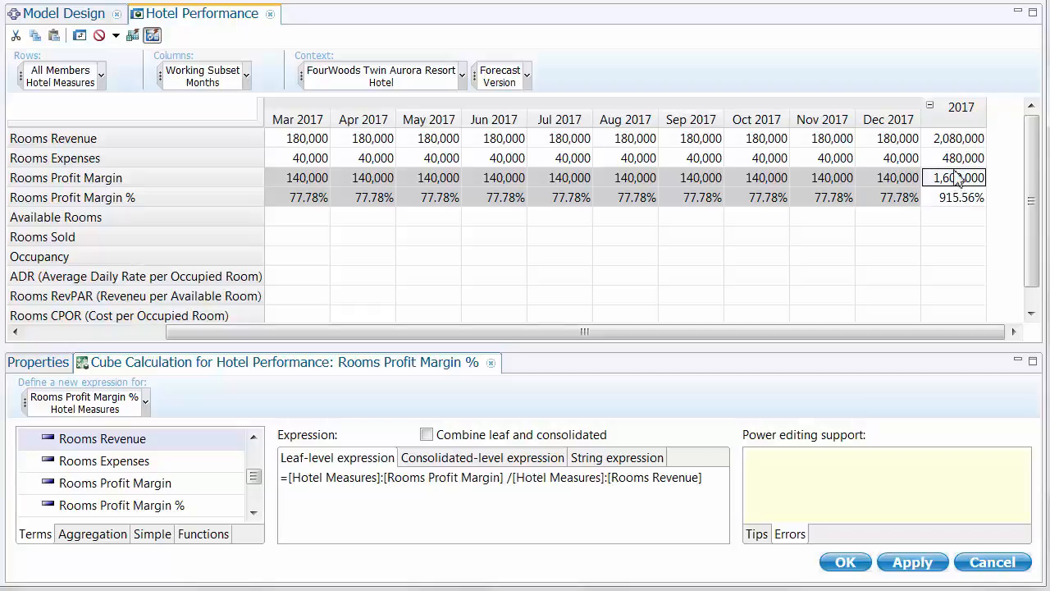
{"action": "left_click", "coordinate": [956, 198]}
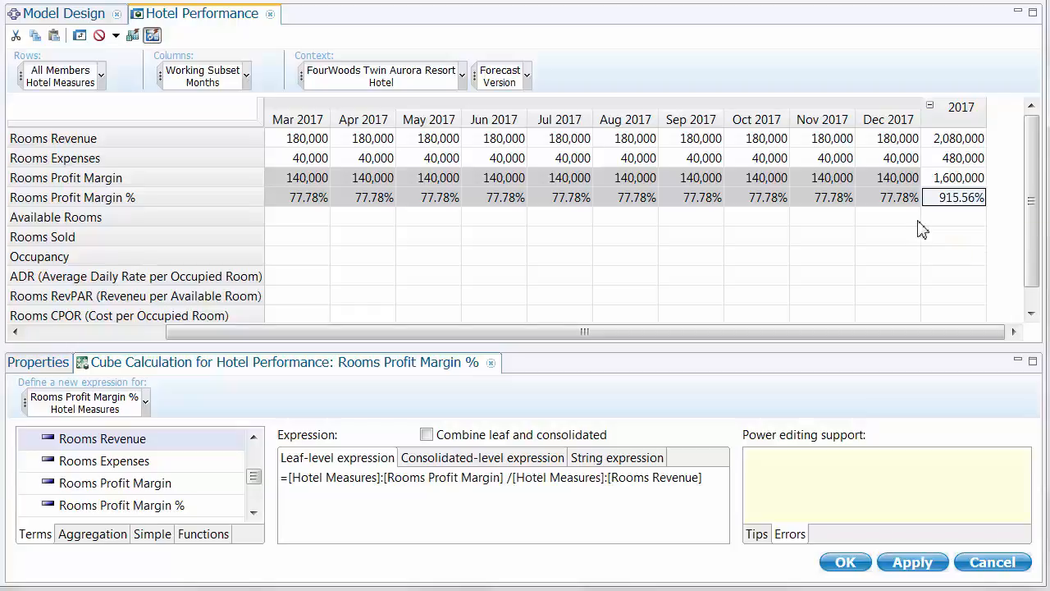
Combine the leaf and consolidated expressions of the Rooms Profit Margin % calculation and apply the change
{"action": "left_click", "coordinate": [473, 461]}
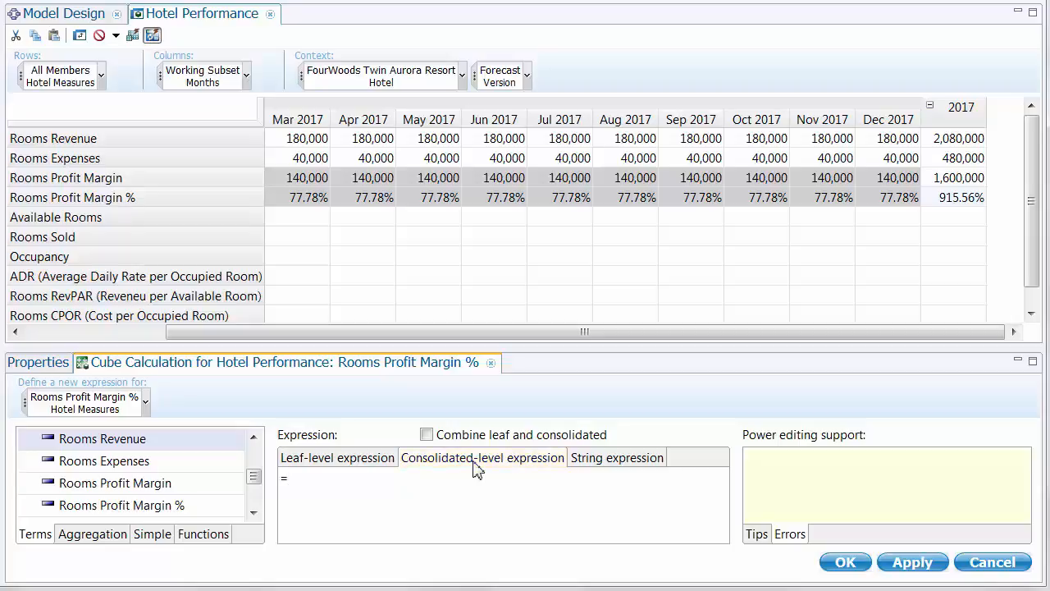
{"action": "left_click", "coordinate": [386, 461]}
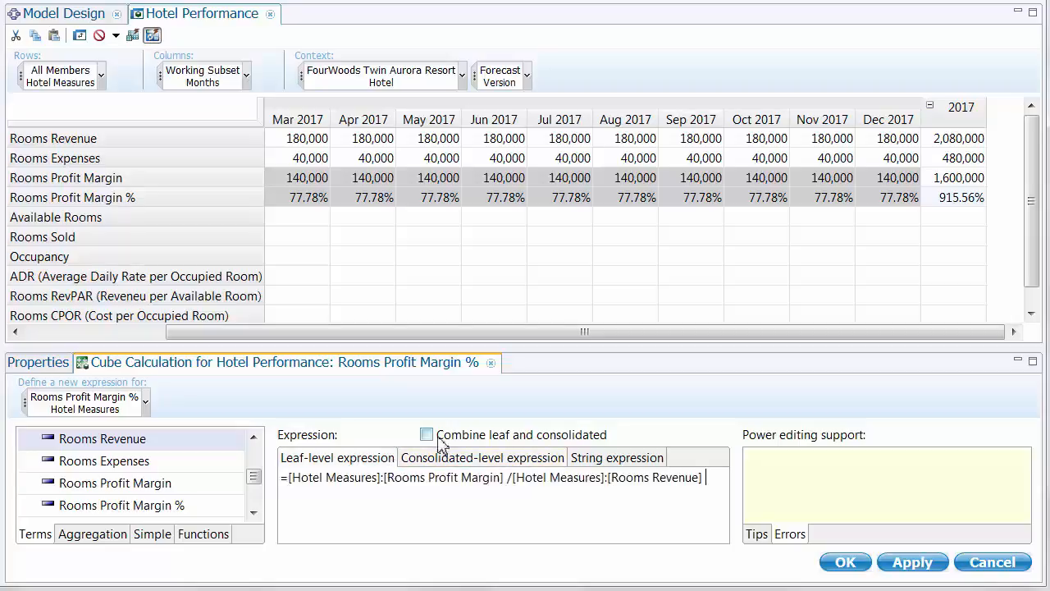
{"action": "left_click", "coordinate": [427, 435]}
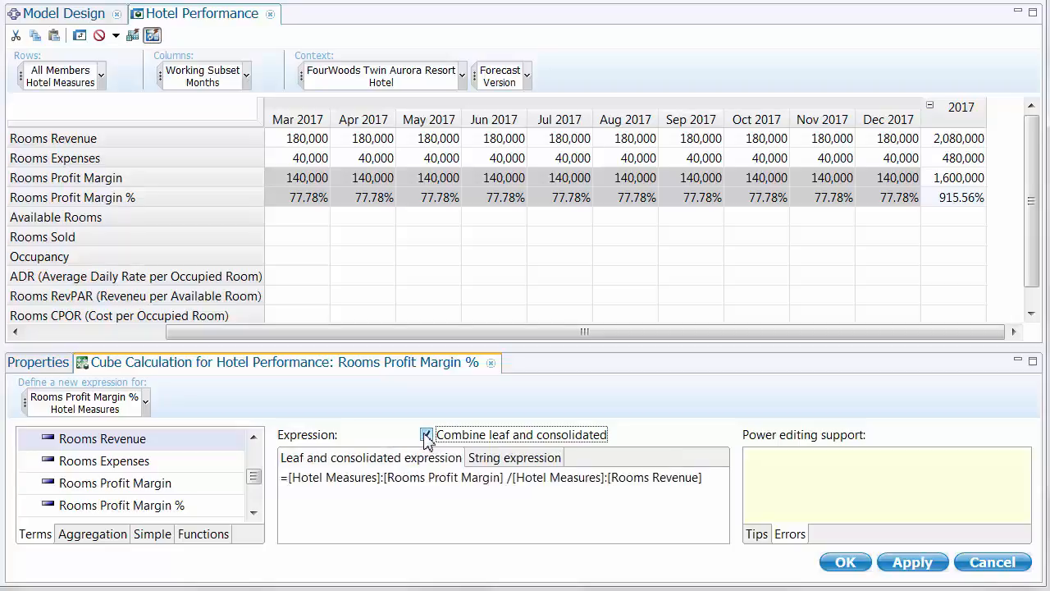
{"action": "left_click", "coordinate": [956, 199]}
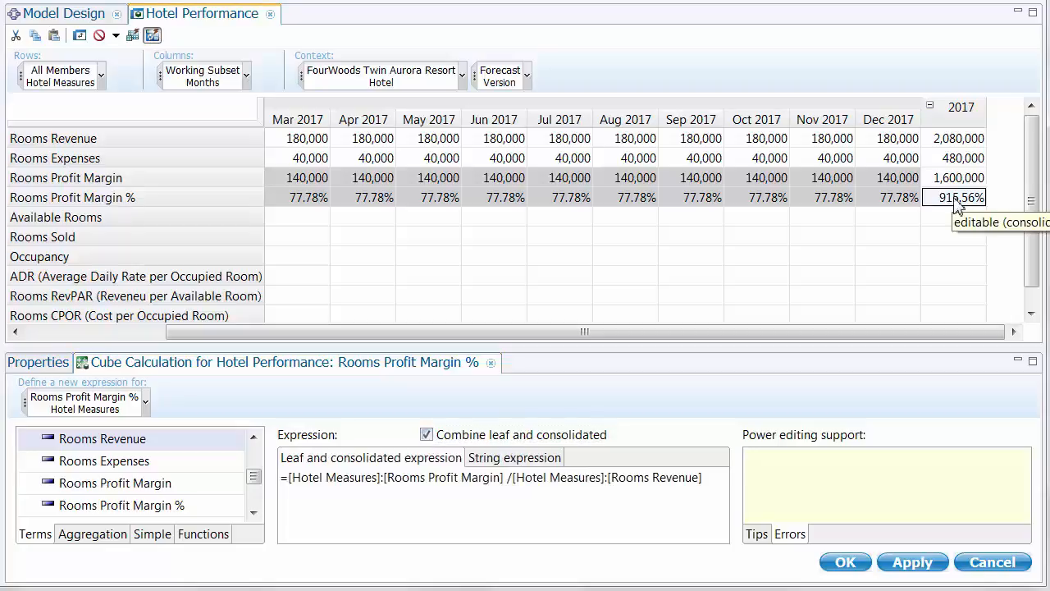
{"action": "left_click", "coordinate": [921, 564]}
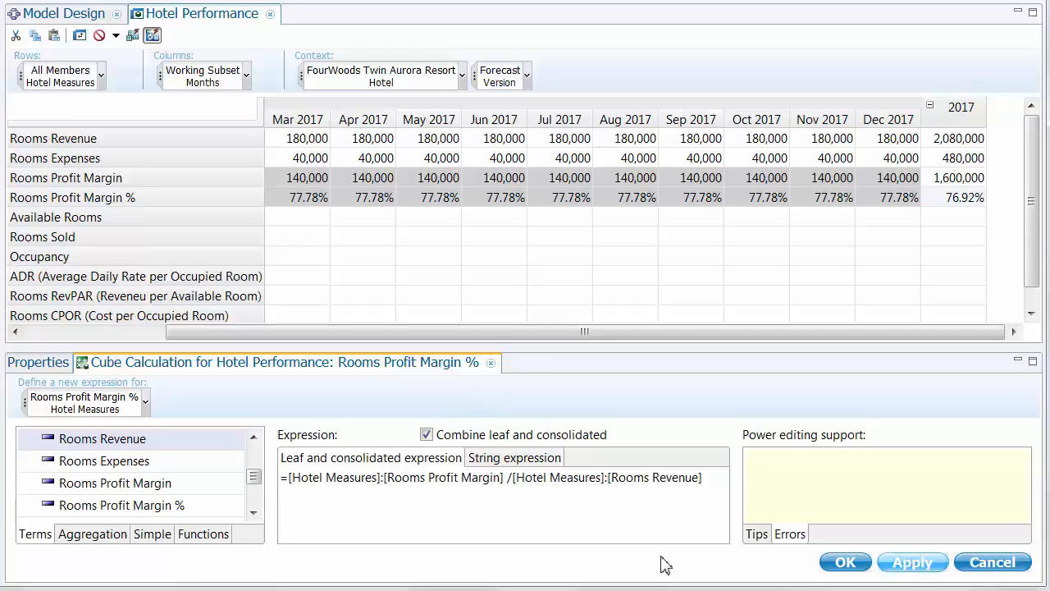
Close the Rooms Profit Margin % calculation and create a cube calculation named "Available Rooms" for the entire Available Rooms row
{"action": "left_click_drag", "start_coordinate": [584, 333], "coordinate": [210, 335]}
{"action": "left_click", "coordinate": [201, 220]}
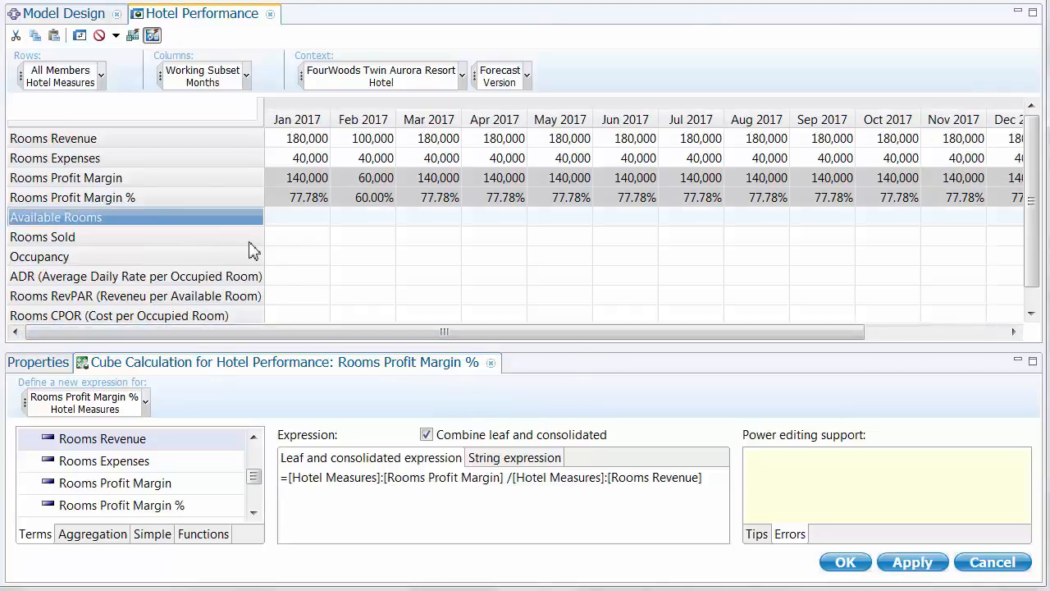
{"action": "left_click", "coordinate": [491, 361]}
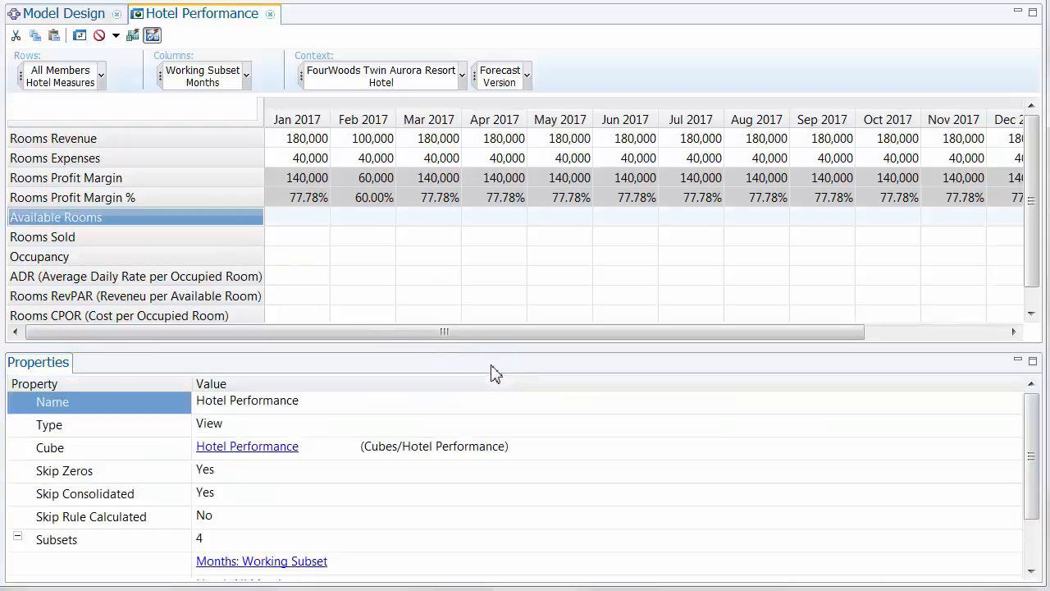
{"action": "right_click", "coordinate": [253, 221]}
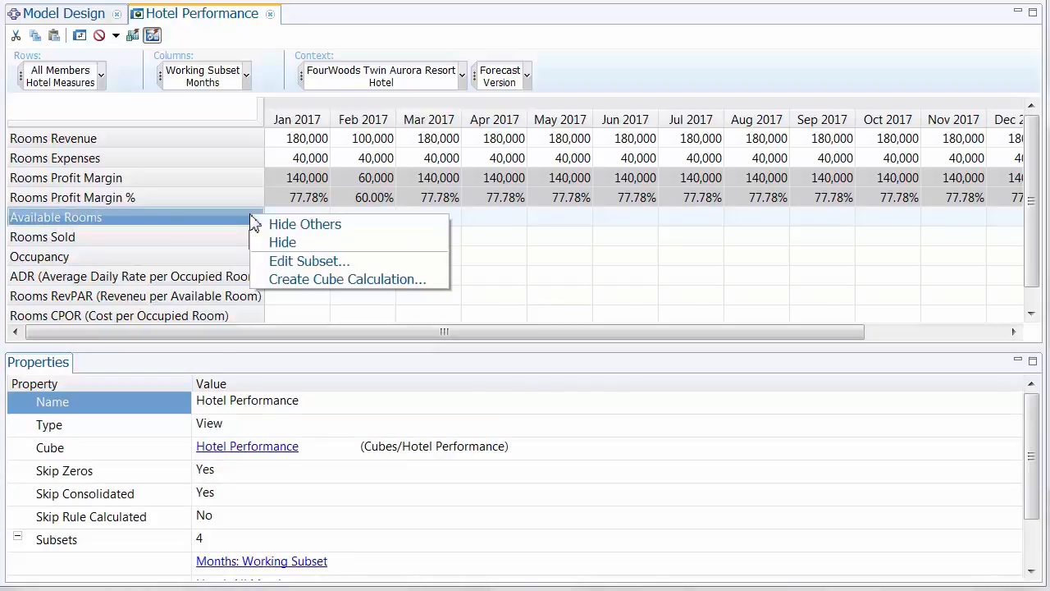
{"action": "left_click", "coordinate": [302, 279]}
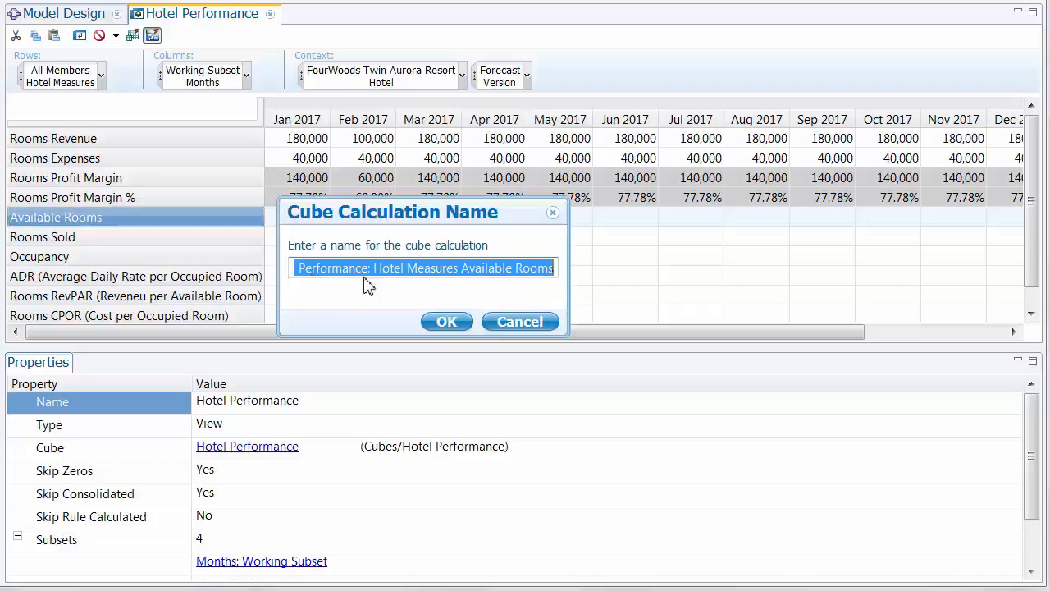
{"action": "left_click_drag", "start_coordinate": [462, 271], "coordinate": [345, 264]}
{"action": "key", "text": "BackSpace"}
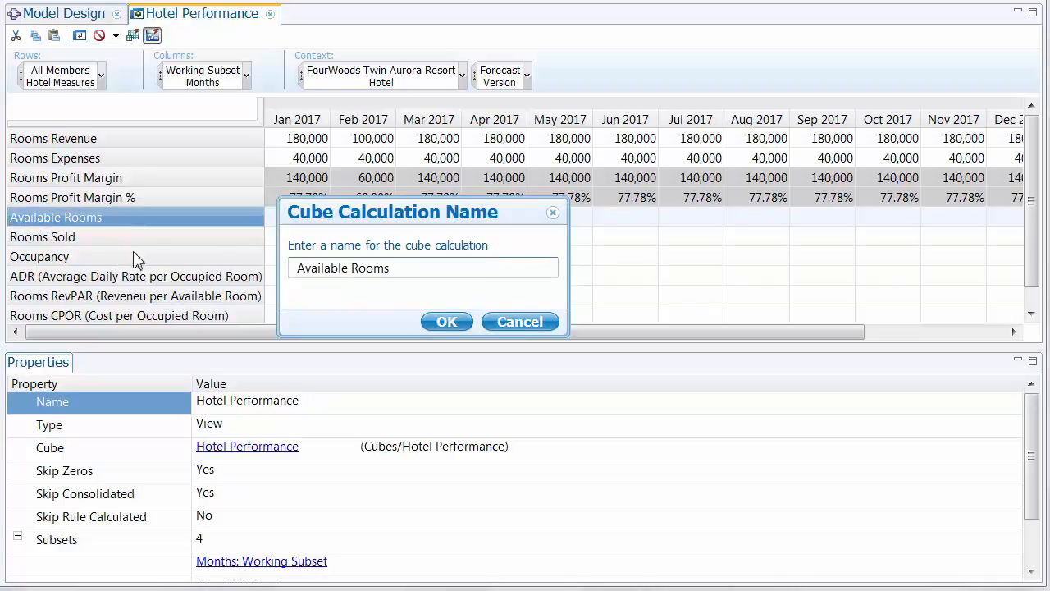
{"action": "left_click", "coordinate": [450, 324]}
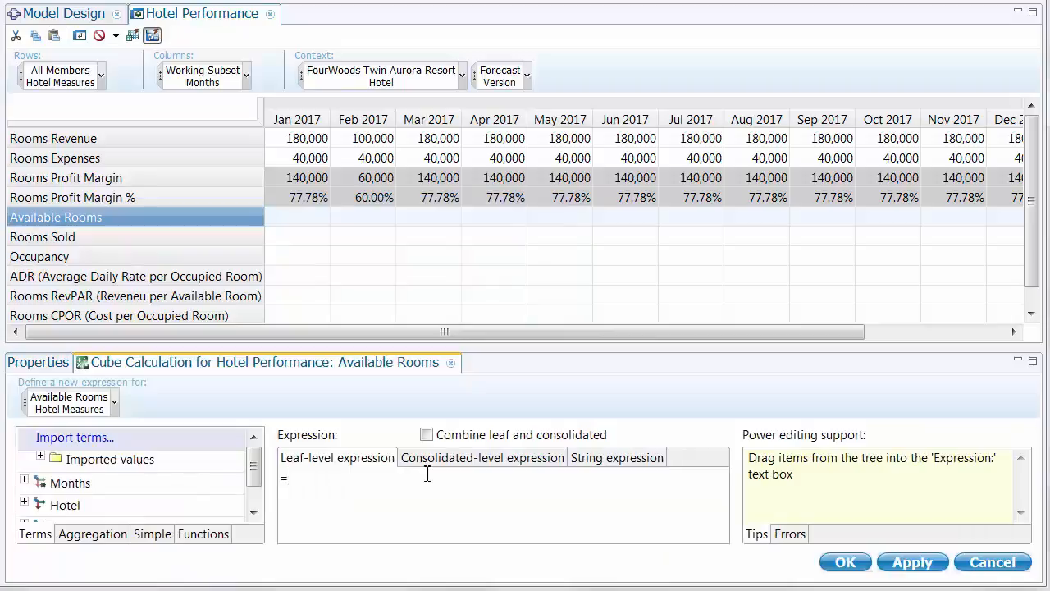
Begin the leaf-level expression for Available Rooms with "50 *" and expand the attributes of the Months dimension among the available terms
{"action": "type", "text": "50"}
{"action": "type", "text": "*"}
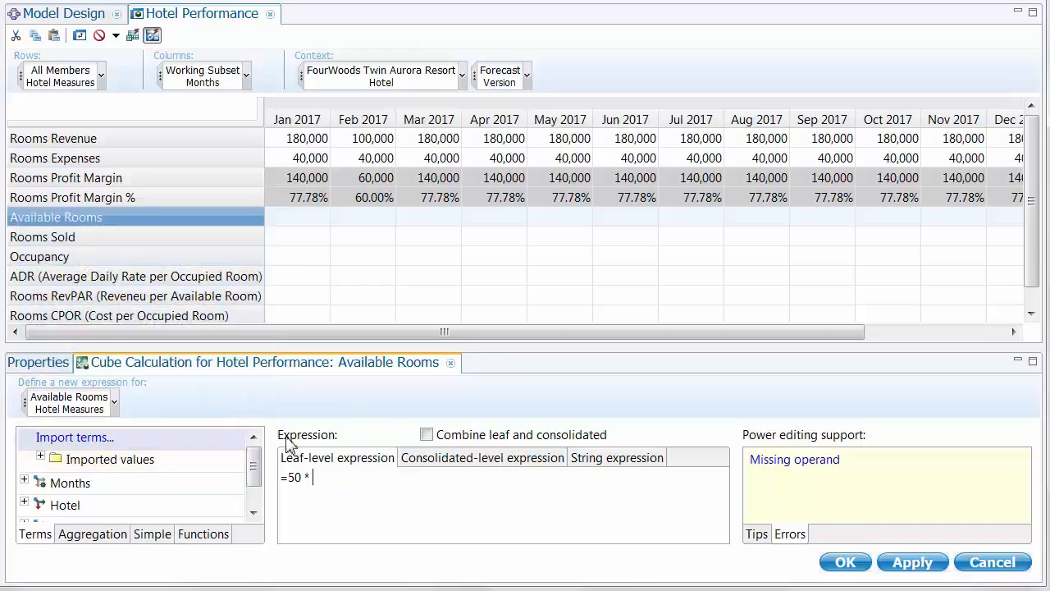
{"action": "left_click_drag", "start_coordinate": [255, 461], "coordinate": [255, 485]}
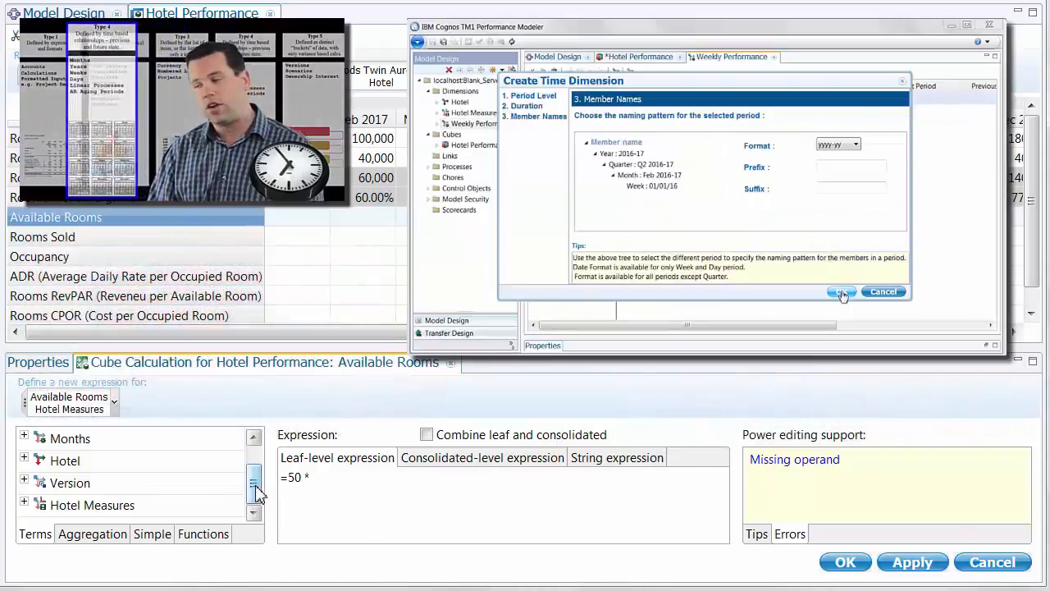
{"action": "left_click", "coordinate": [24, 438]}
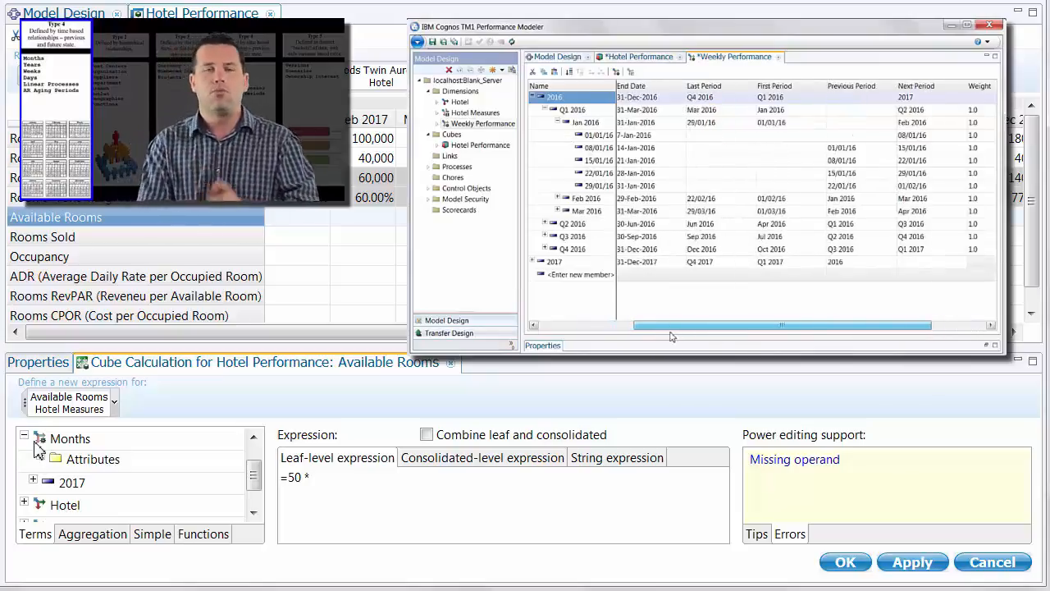
{"action": "left_click", "coordinate": [40, 457]}
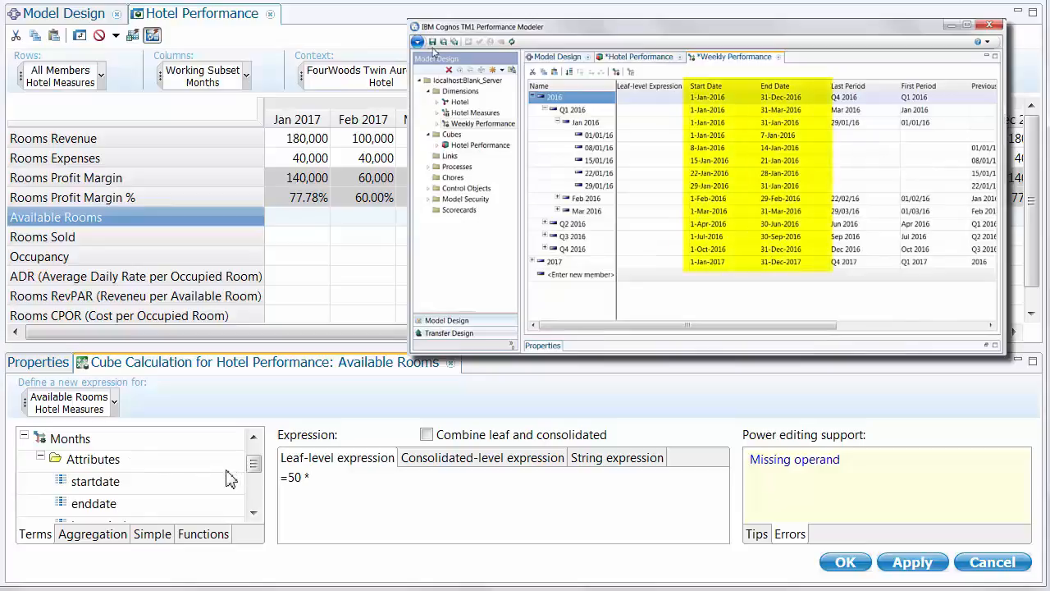
{"action": "left_click", "coordinate": [253, 512]}
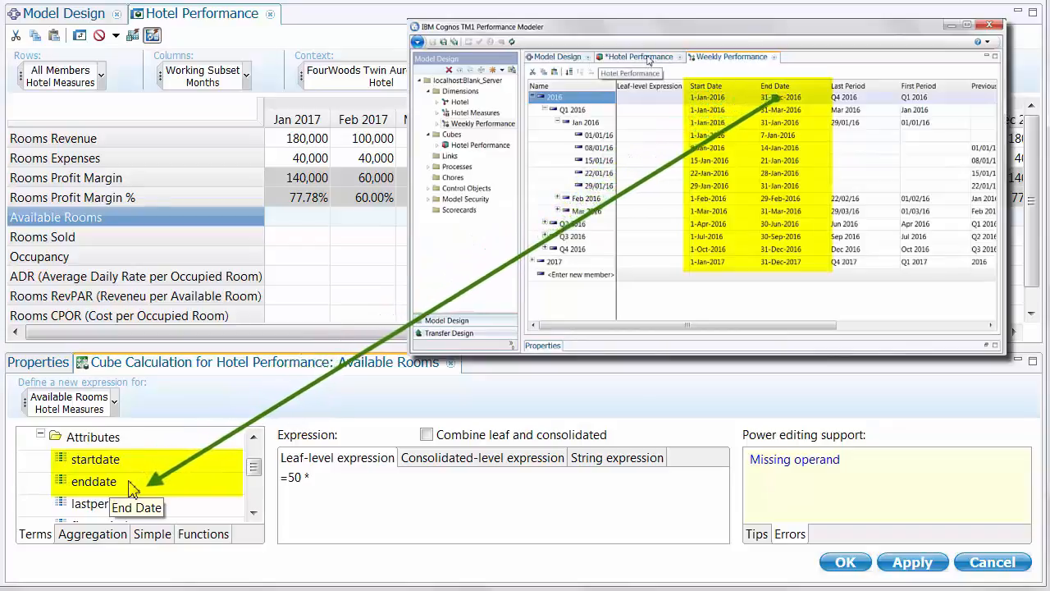
Complete the leaf-level expression as =50 * (Months.enddate - Months.startdate) using the Months attributes and apply the calculation
{"action": "left_click", "coordinate": [333, 489]}
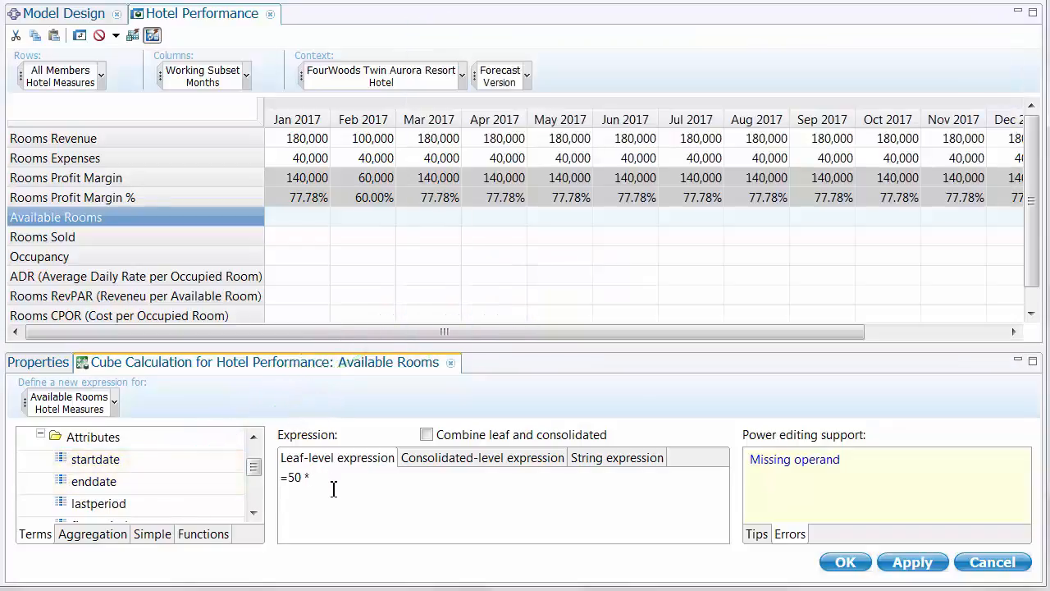
{"action": "type", "text": "("}
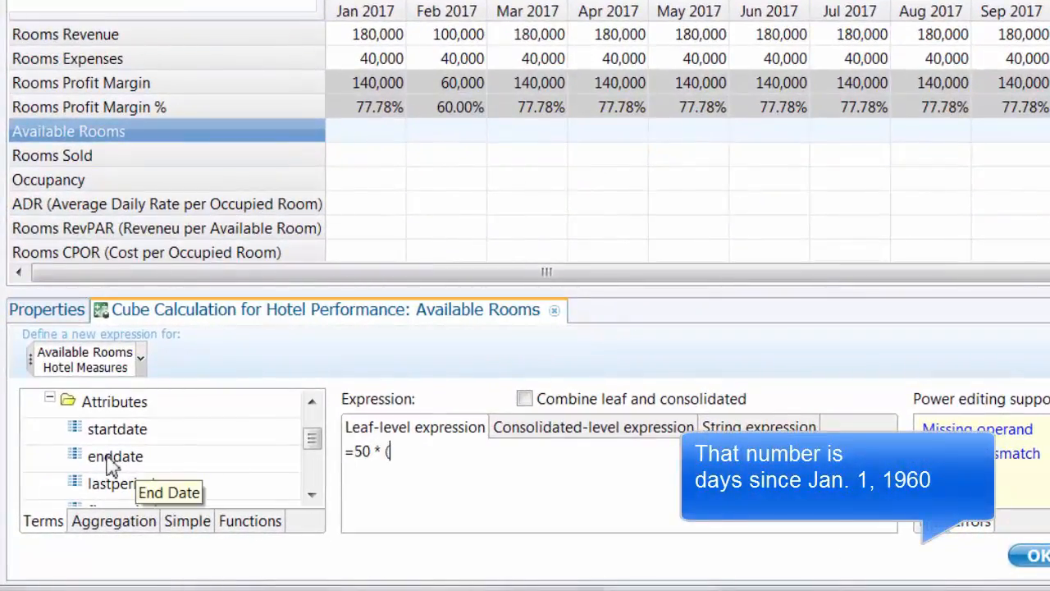
{"action": "left_click_drag", "start_coordinate": [107, 461], "coordinate": [475, 481]}
{"action": "type", "text": "-"}
{"action": "left_click_drag", "start_coordinate": [132, 432], "coordinate": [677, 490]}
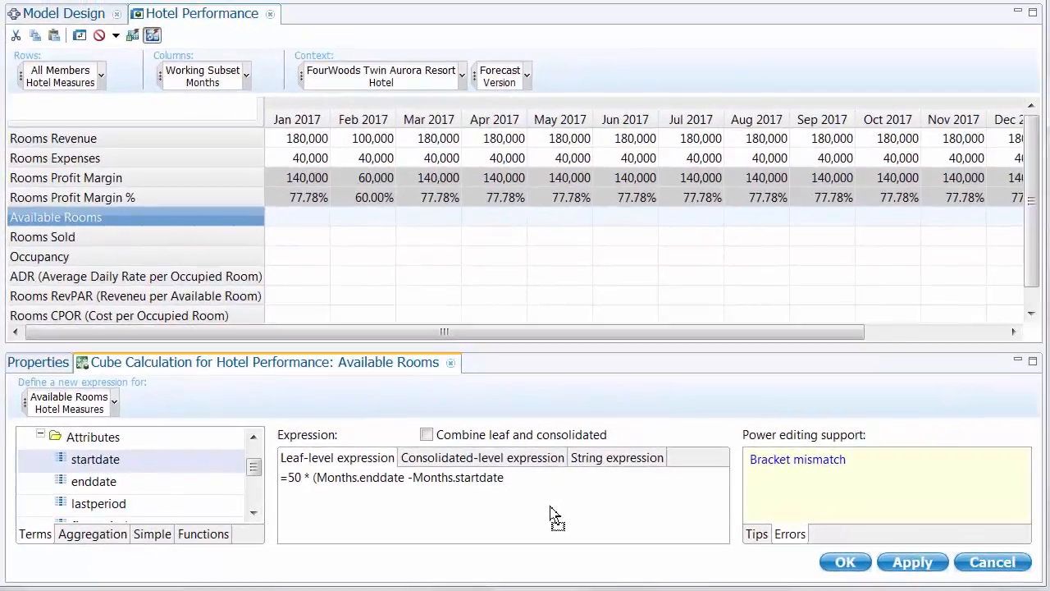
{"action": "type", "text": ")"}
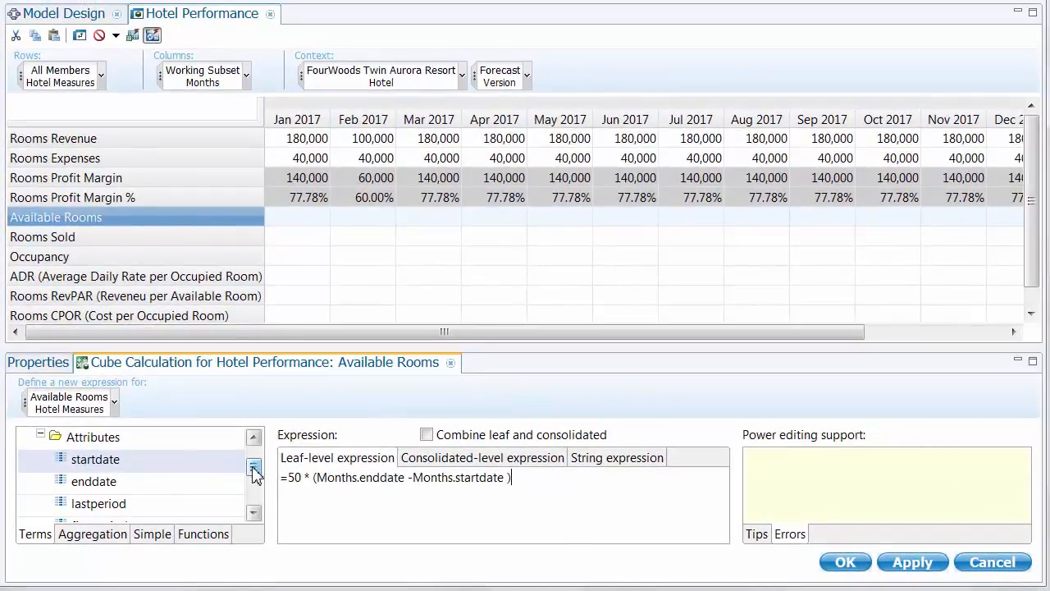
{"action": "left_click_drag", "start_coordinate": [253, 462], "coordinate": [253, 461]}
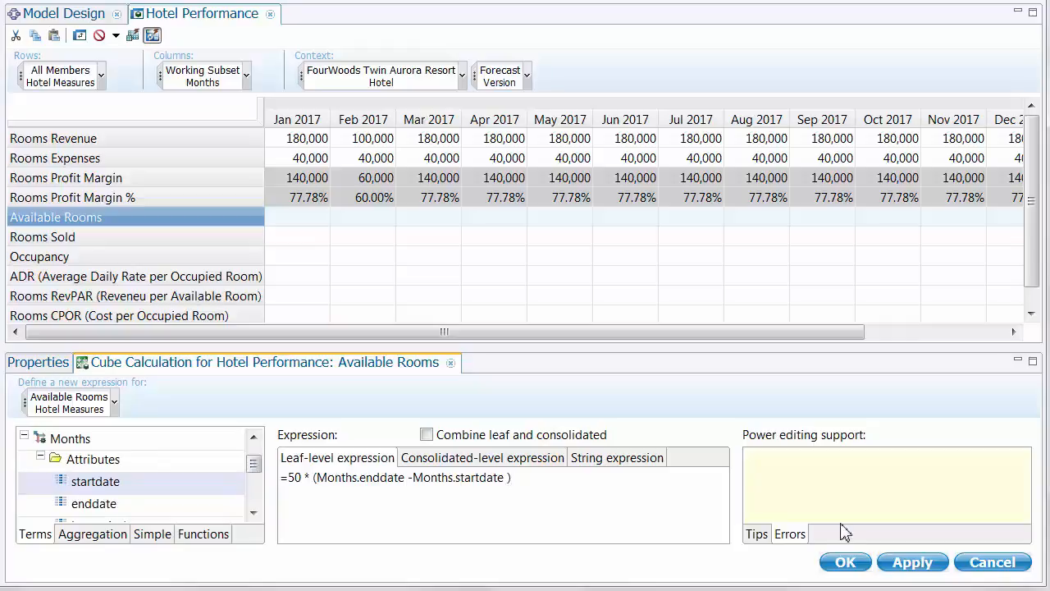
{"action": "left_click", "coordinate": [906, 564]}
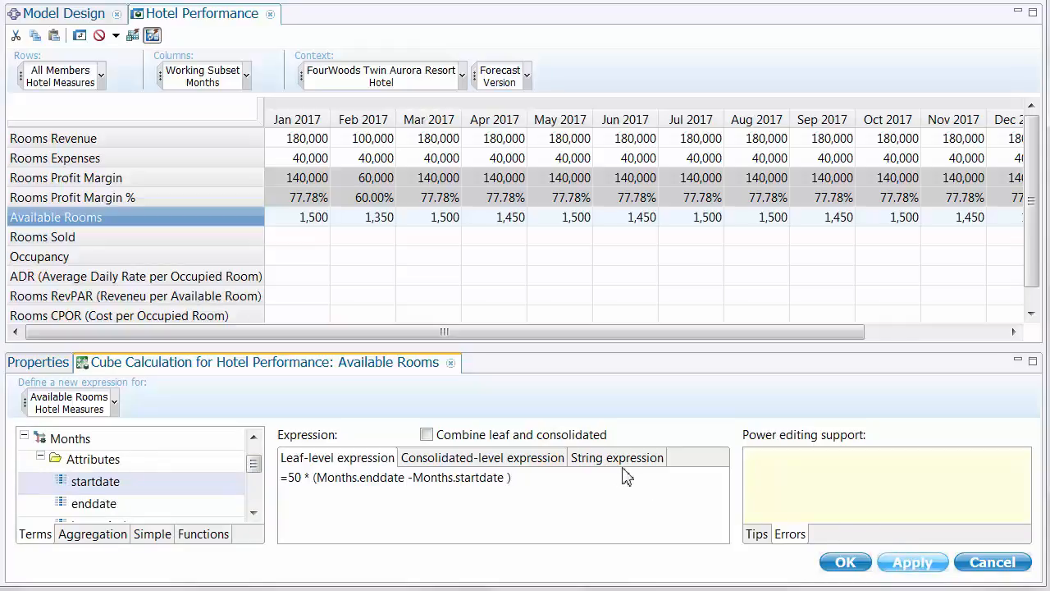
Check the calculated Available Rooms values for Jan 2017, Feb 2017 and the consolidated 2017 total
{"action": "left_click", "coordinate": [323, 229]}
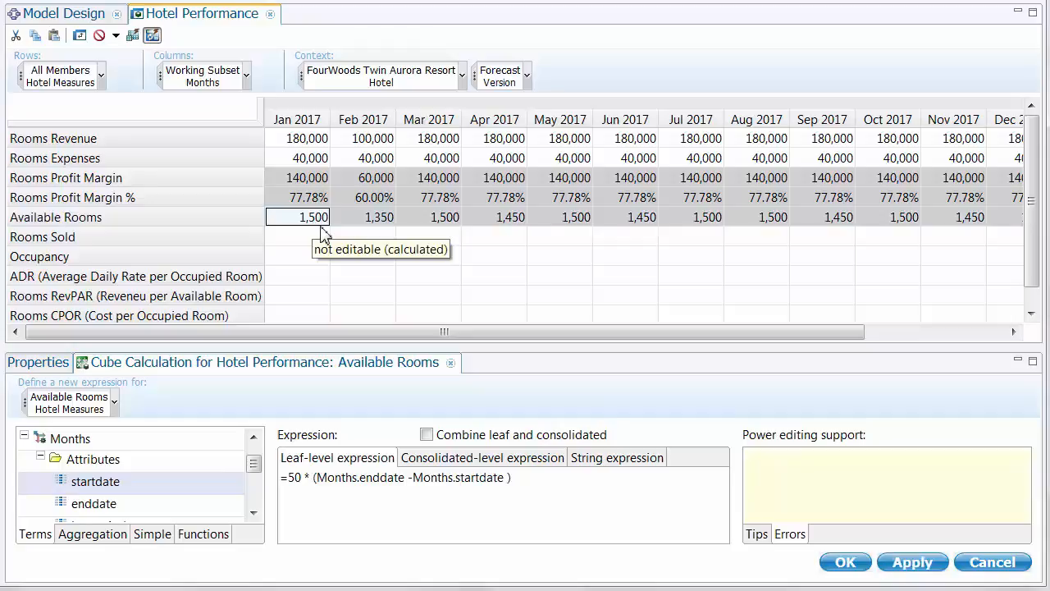
{"action": "left_click", "coordinate": [371, 223]}
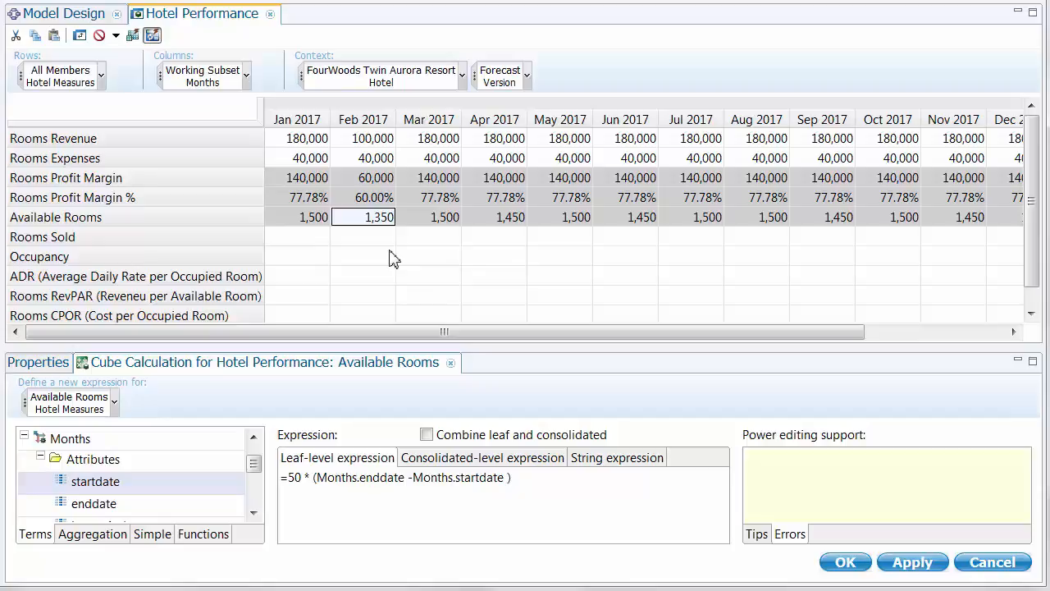
{"action": "left_click_drag", "start_coordinate": [467, 333], "coordinate": [703, 361]}
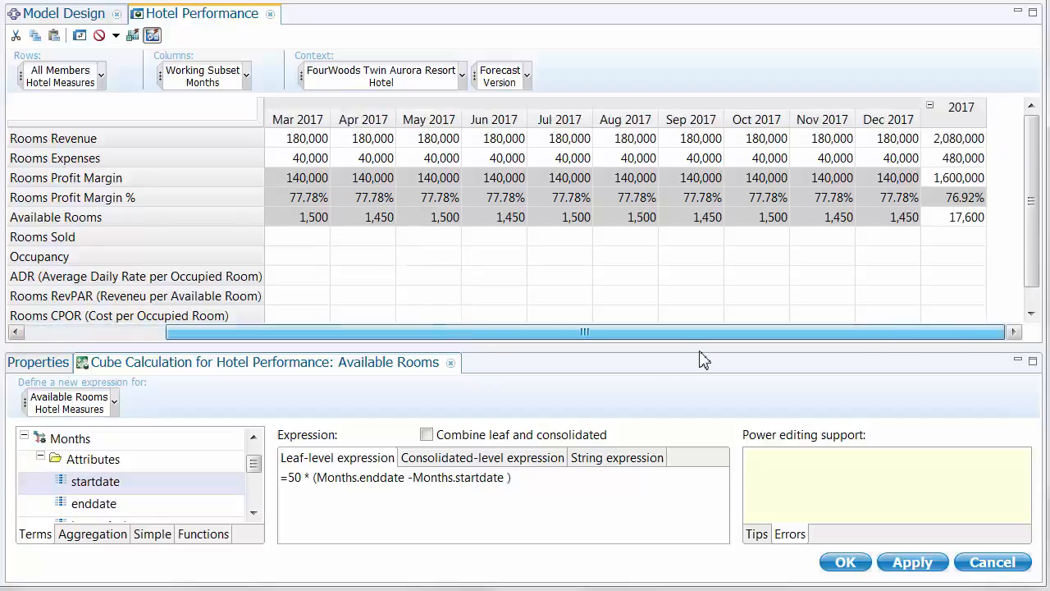
{"action": "left_click", "coordinate": [969, 226]}
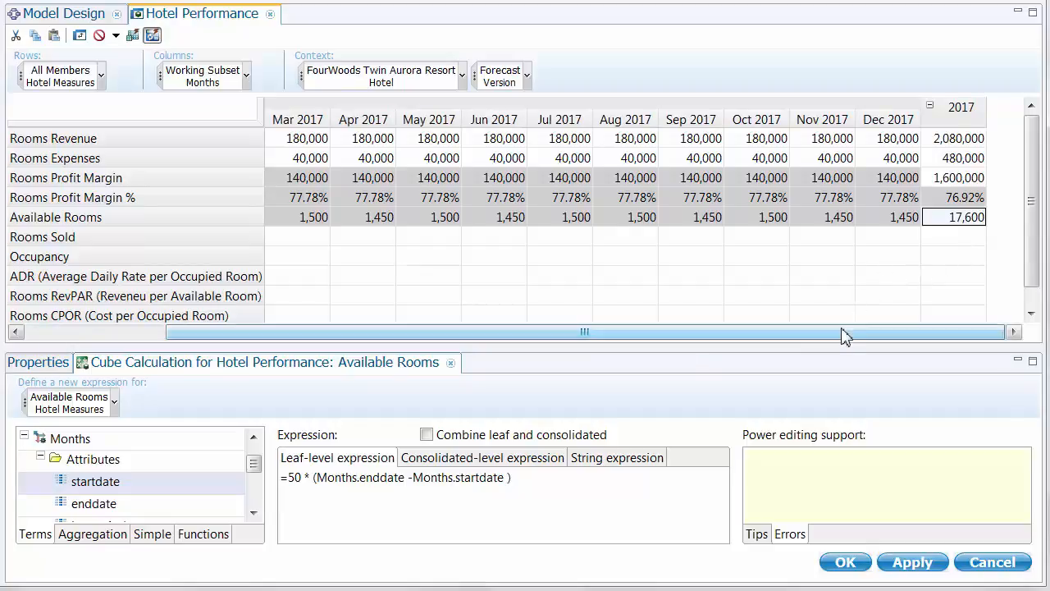
{"action": "left_click_drag", "start_coordinate": [788, 344], "coordinate": [680, 351]}
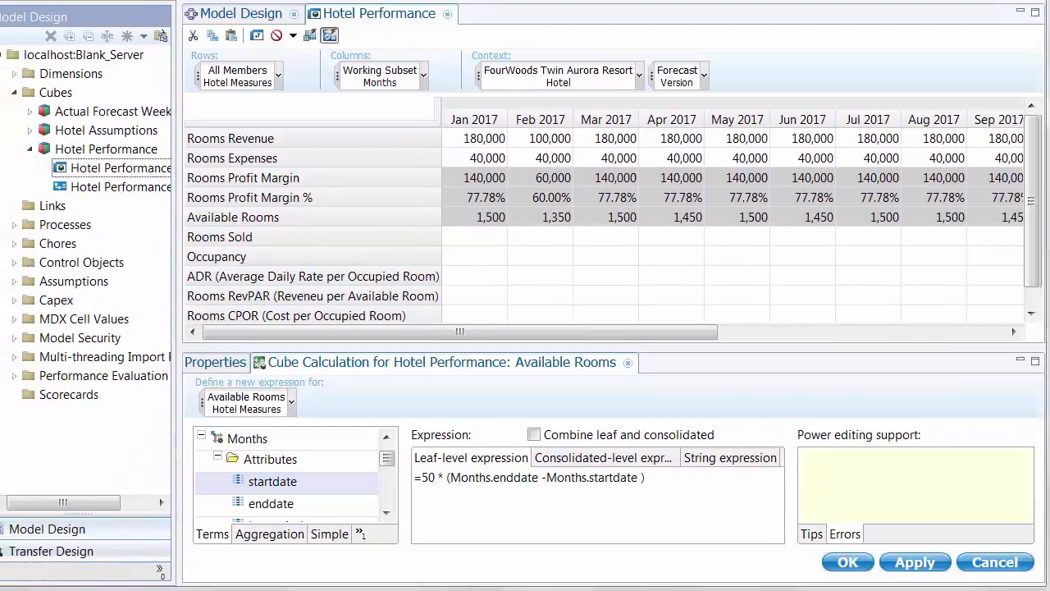
Open the rules of the Hotel Performance cube and expand the Available Rooms region to read its full generated rule statement
{"action": "double_click", "coordinate": [128, 187]}
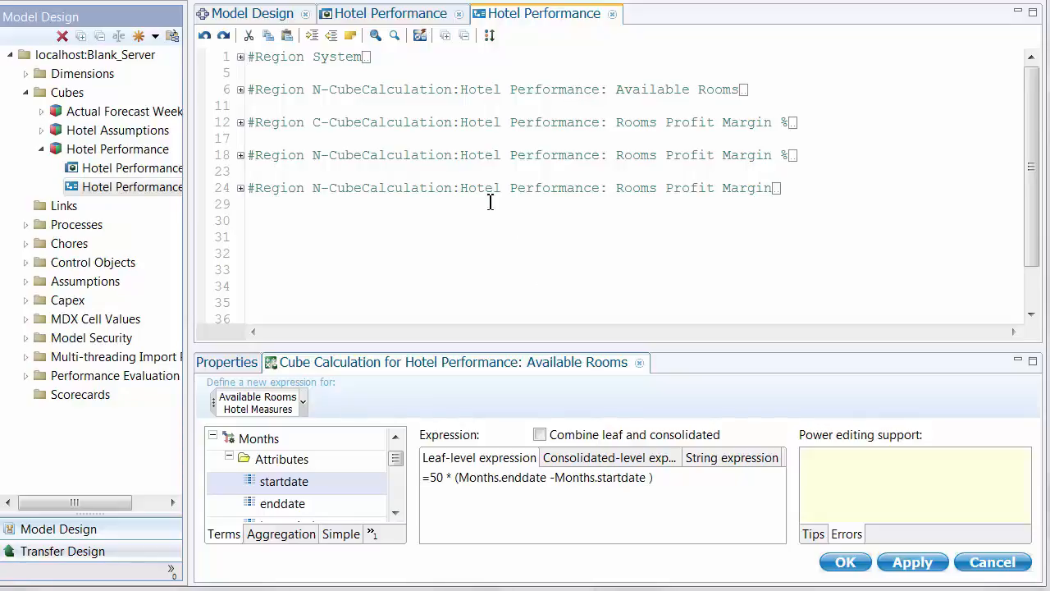
{"action": "left_click", "coordinate": [241, 89]}
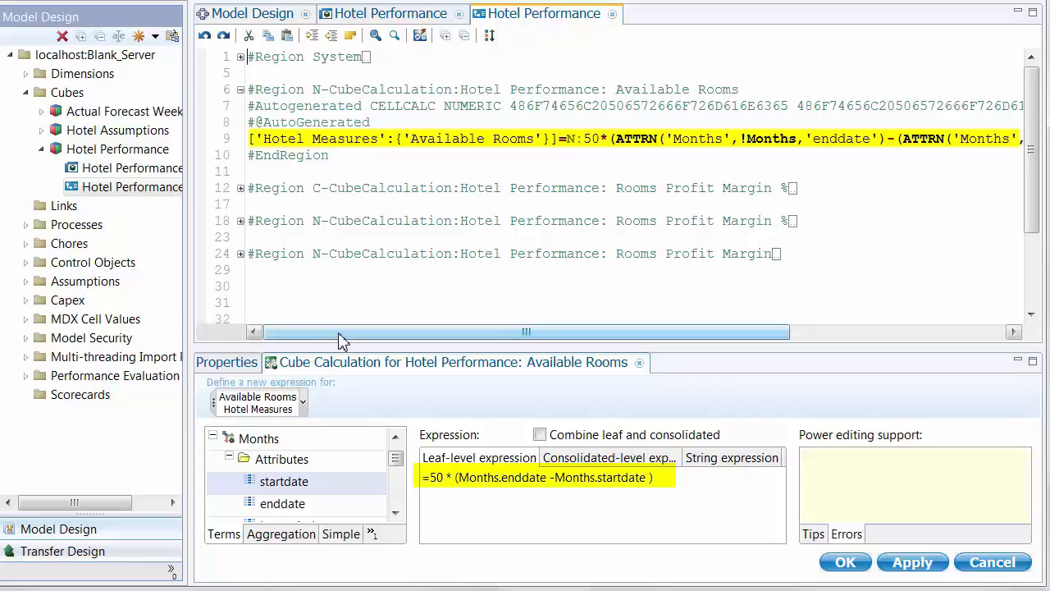
{"action": "left_click_drag", "start_coordinate": [339, 335], "coordinate": [374, 334]}
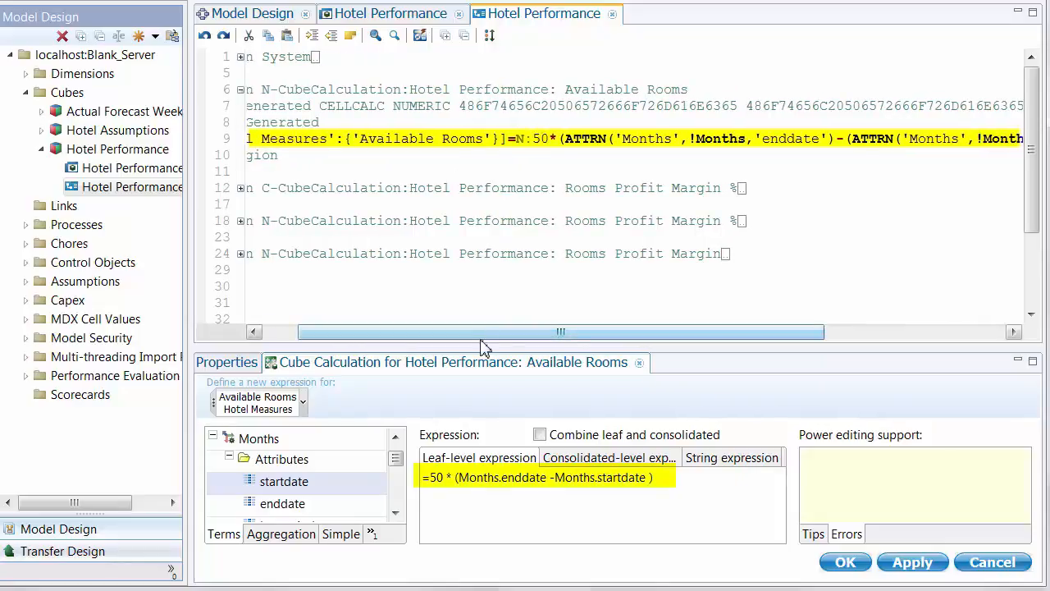
{"action": "left_click_drag", "start_coordinate": [491, 333], "coordinate": [624, 330]}
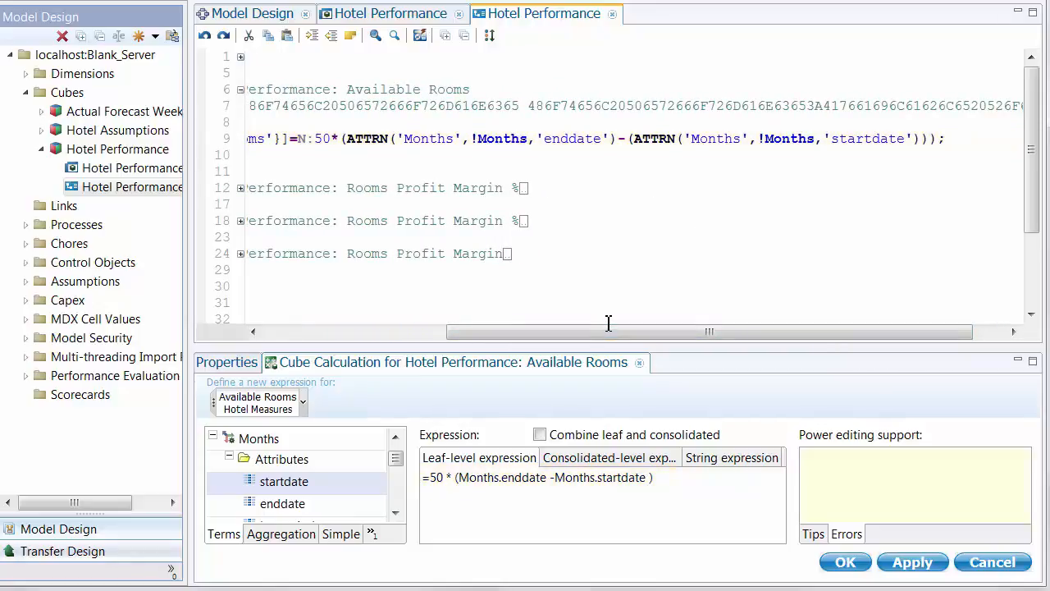
{"action": "left_click_drag", "start_coordinate": [616, 334], "coordinate": [419, 341]}
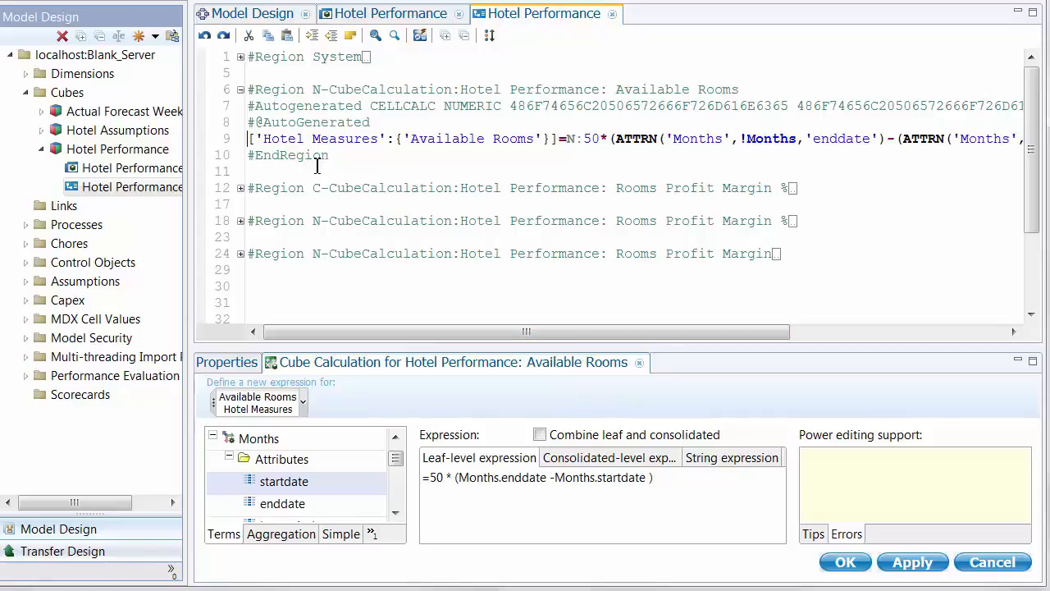
Copy the generated Available Rooms rule statement and disable its autogenerated calculation region
{"action": "key", "text": "shift+End"}
{"action": "key", "text": "ctrl+c"}
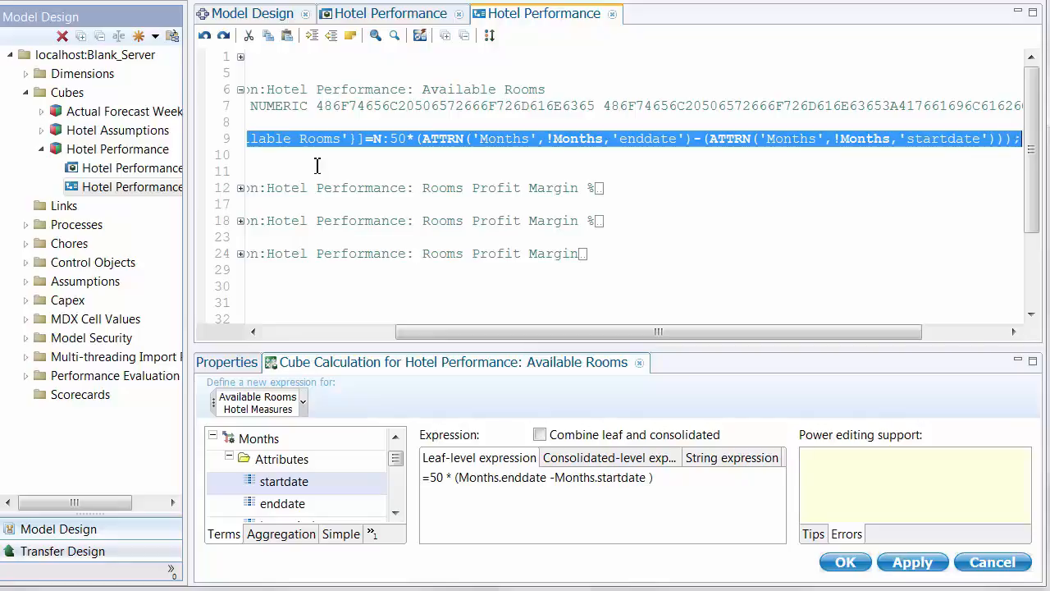
{"action": "left_click", "coordinate": [317, 165]}
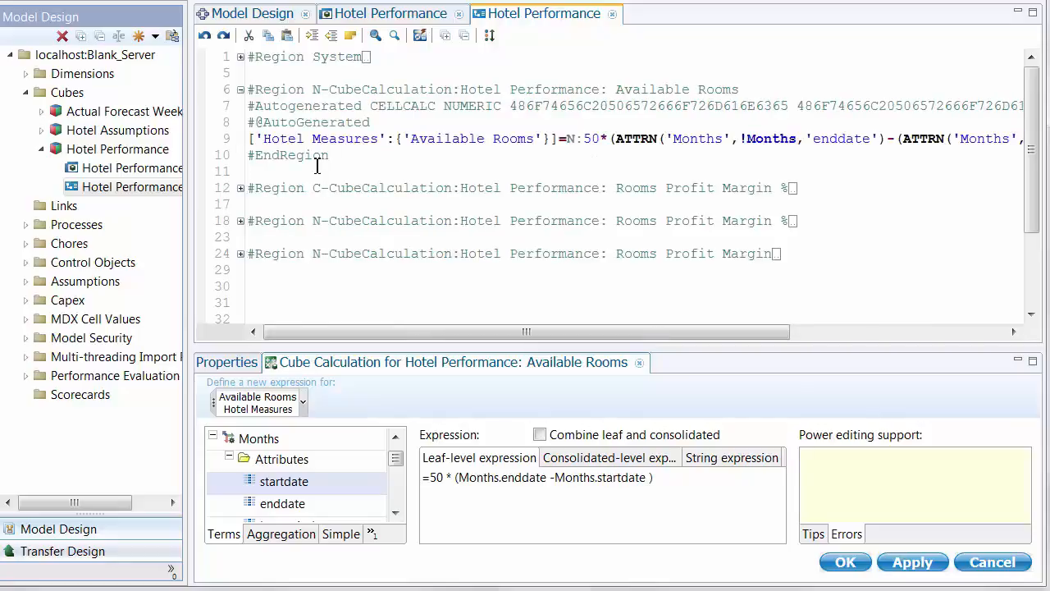
{"action": "right_click", "coordinate": [307, 122]}
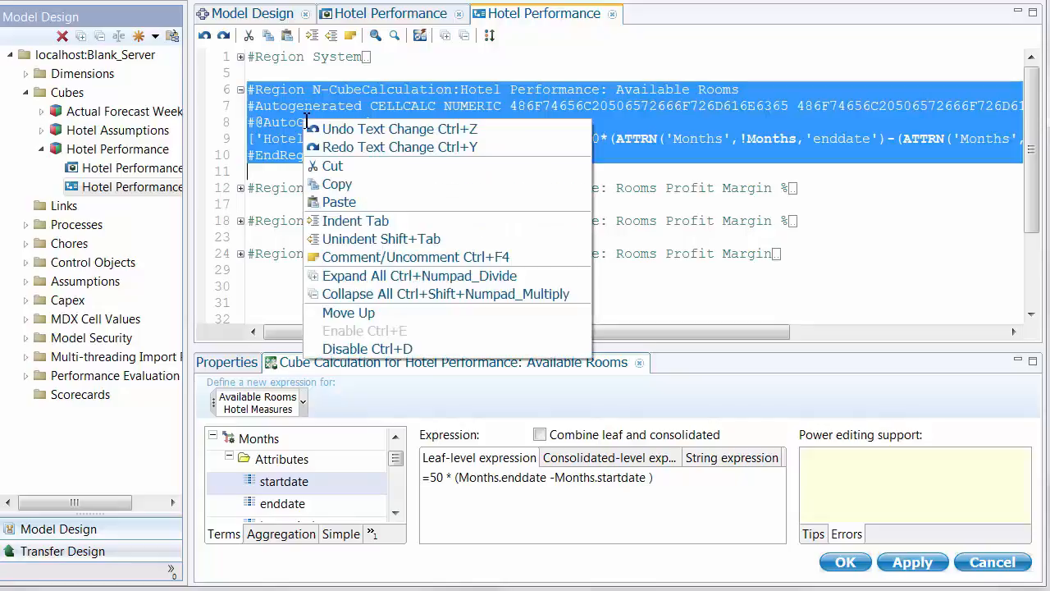
{"action": "left_click", "coordinate": [365, 350]}
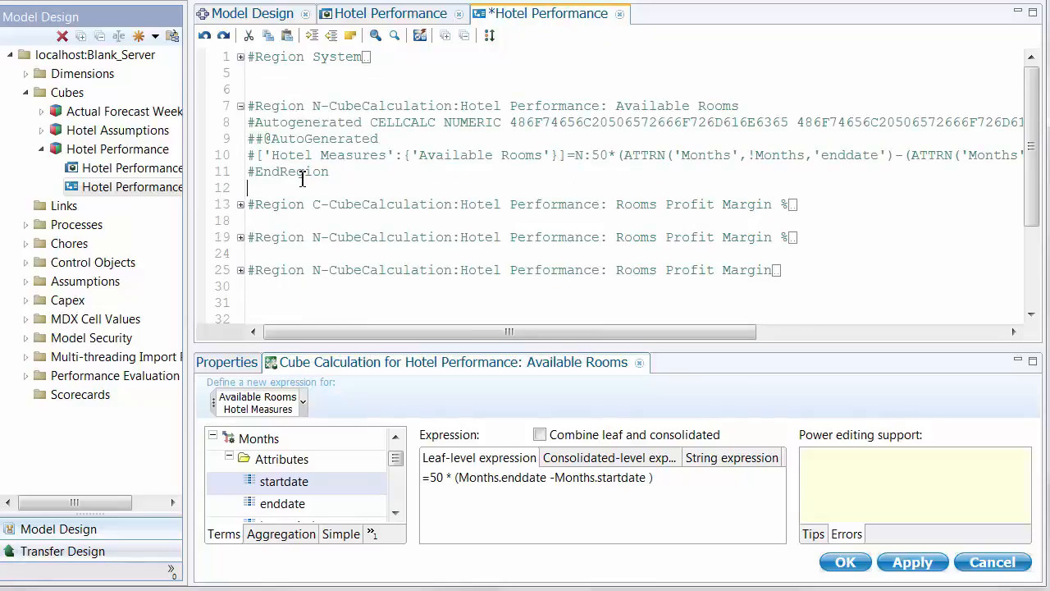
Insert blank lines below the disabled Available Rooms region and paste the copied rule statement there
{"action": "key", "text": "Return"}
{"action": "key", "text": "Return"}
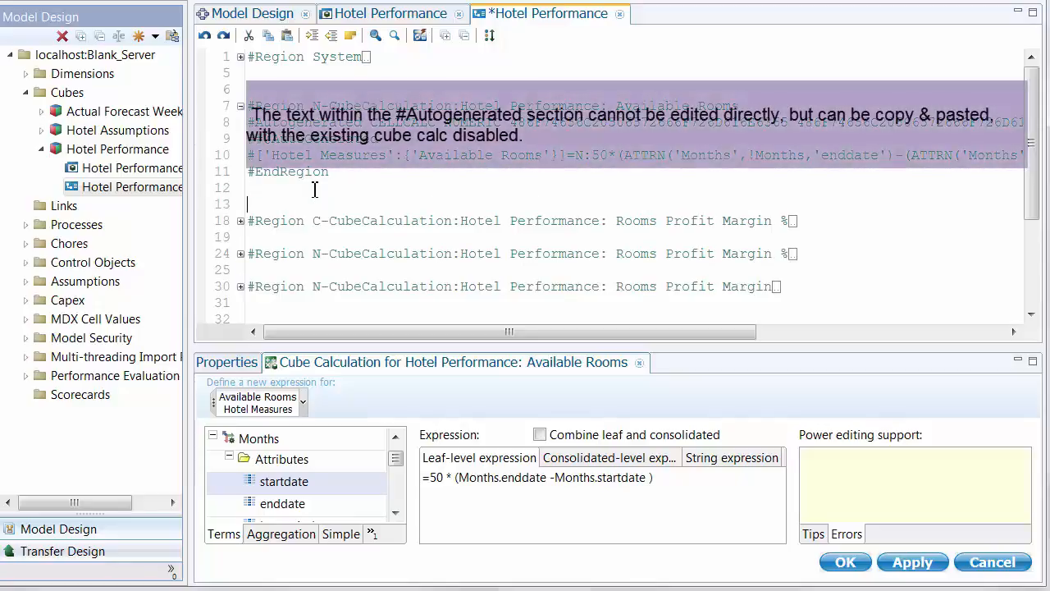
{"action": "key", "text": "Up"}
{"action": "key", "text": "ctrl+v"}
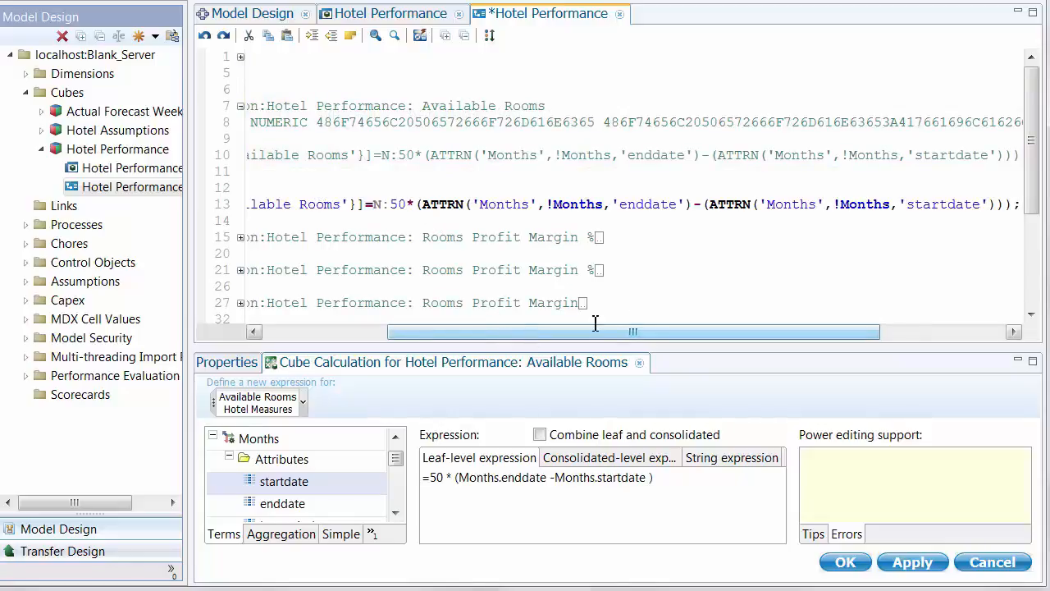
Add +1 after the 'enddate' ATTRN term in the pasted Available Rooms rule so both boundary days count
{"action": "left_click", "coordinate": [688, 204]}
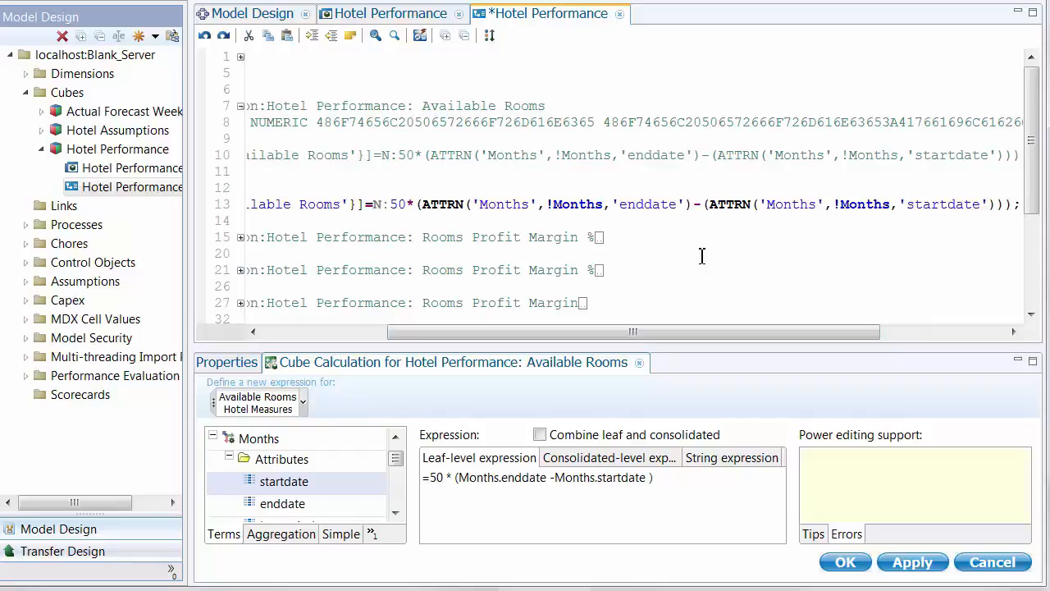
{"action": "key", "text": "Right"}
{"action": "type", "text": "+1"}
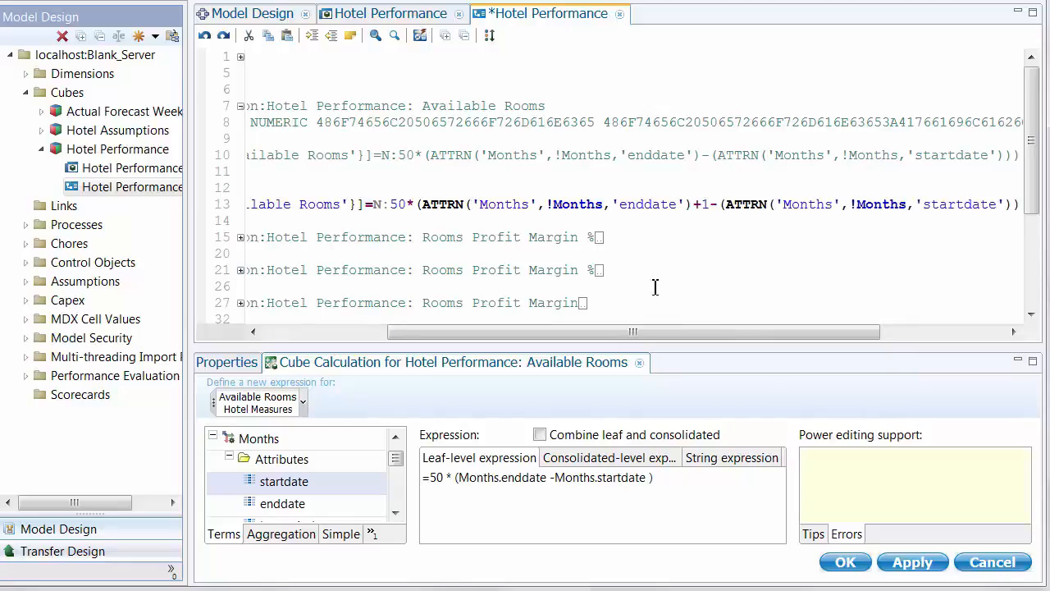
{"action": "left_click_drag", "start_coordinate": [628, 332], "coordinate": [474, 341]}
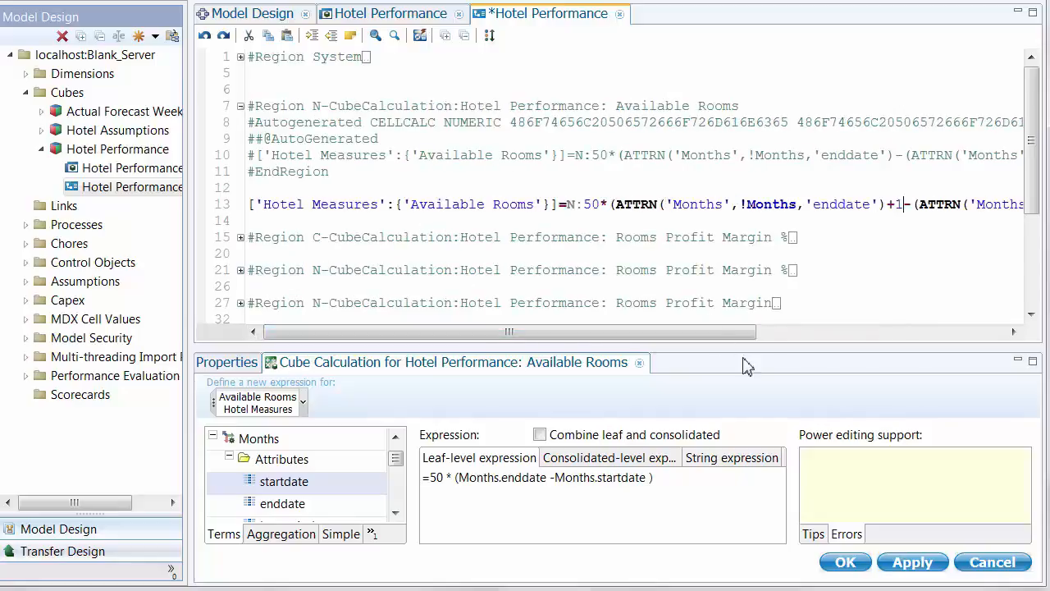
{"action": "left_click", "coordinate": [912, 562]}
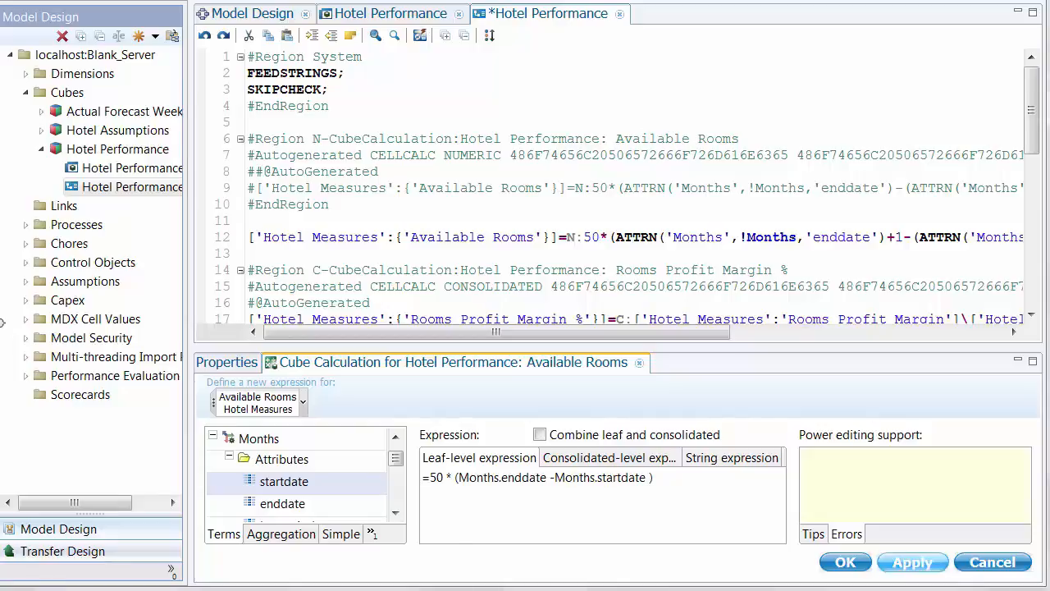
Widen the rules editor, collapse all rule regions, and close the Hotel Performance rules with the changes saved
{"action": "left_click_drag", "start_coordinate": [160, 304], "coordinate": [3, 304]}
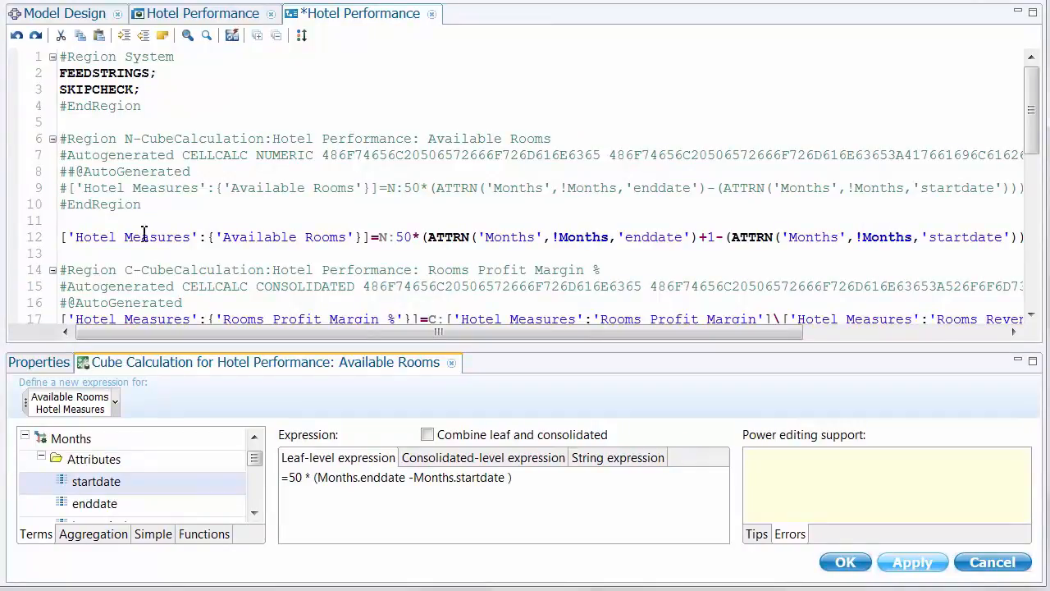
{"action": "left_click", "coordinate": [275, 35]}
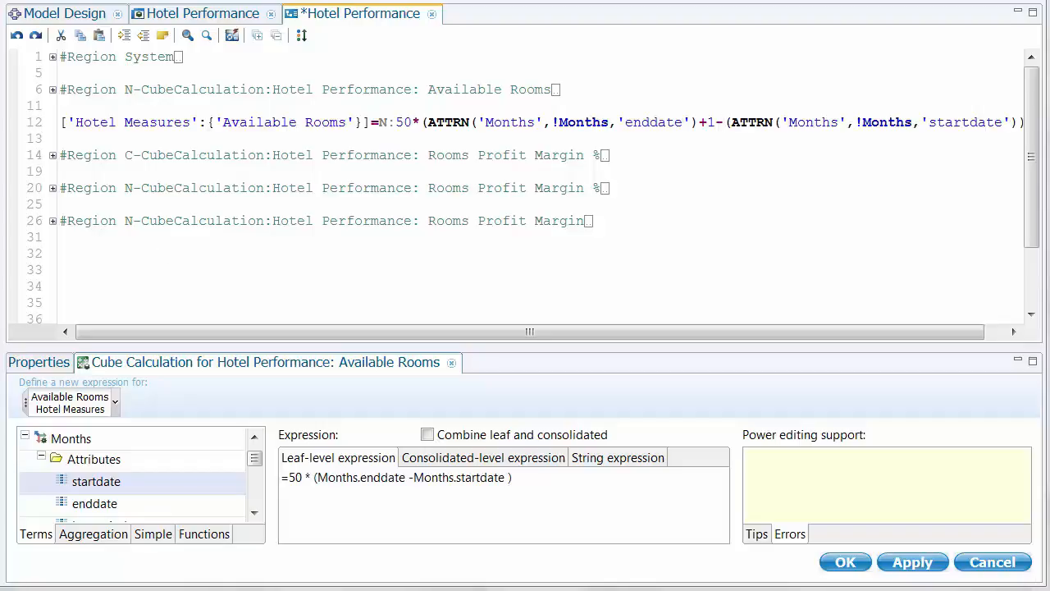
{"action": "left_click", "coordinate": [432, 14]}
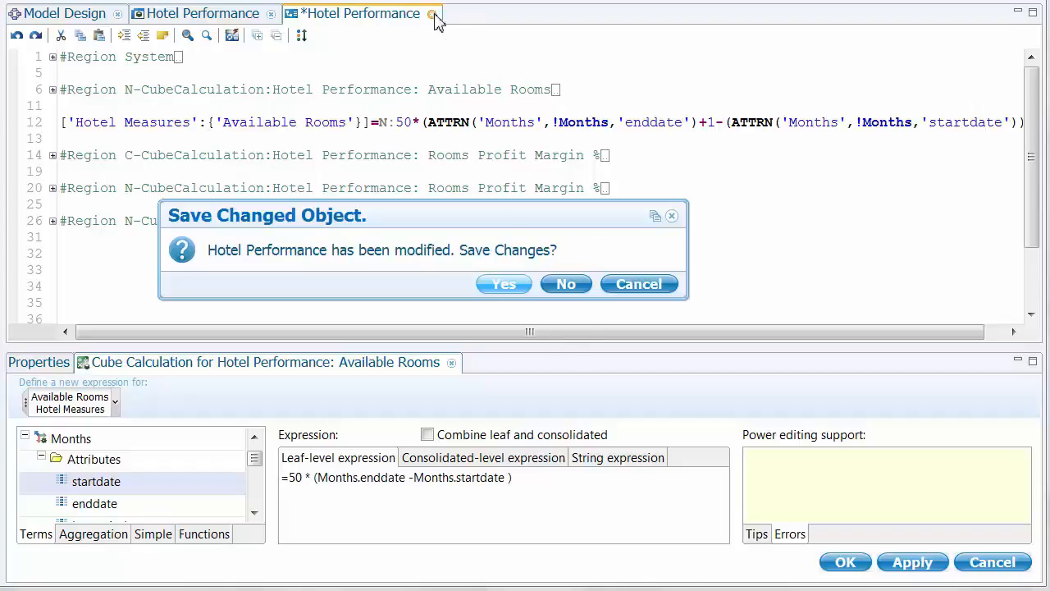
{"action": "left_click", "coordinate": [499, 284]}
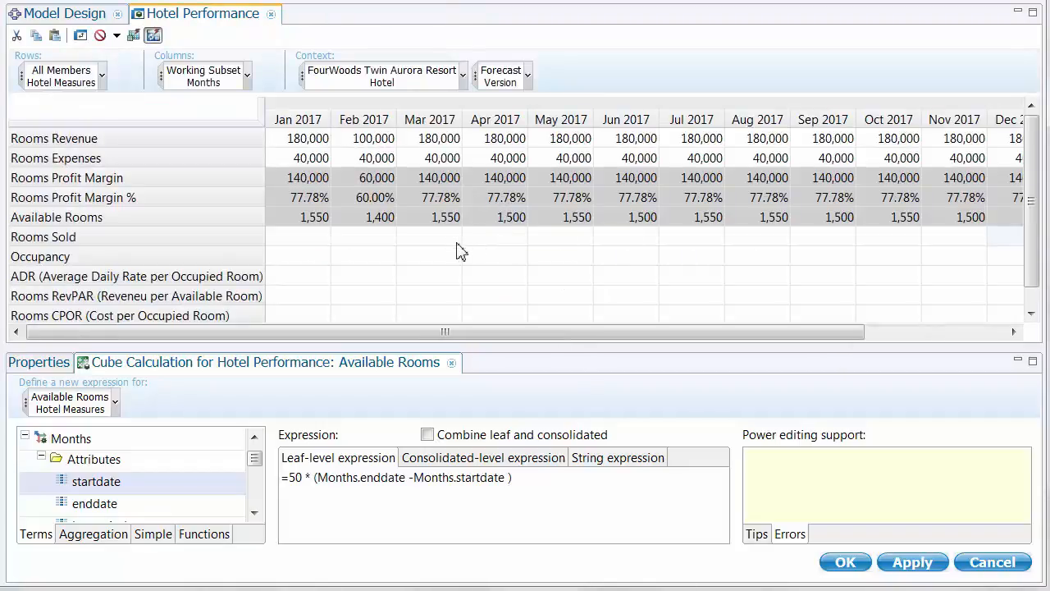
Enter 1300 as Rooms Sold for Jan 2017 and fill it across the remaining months
{"action": "left_click", "coordinate": [325, 238]}
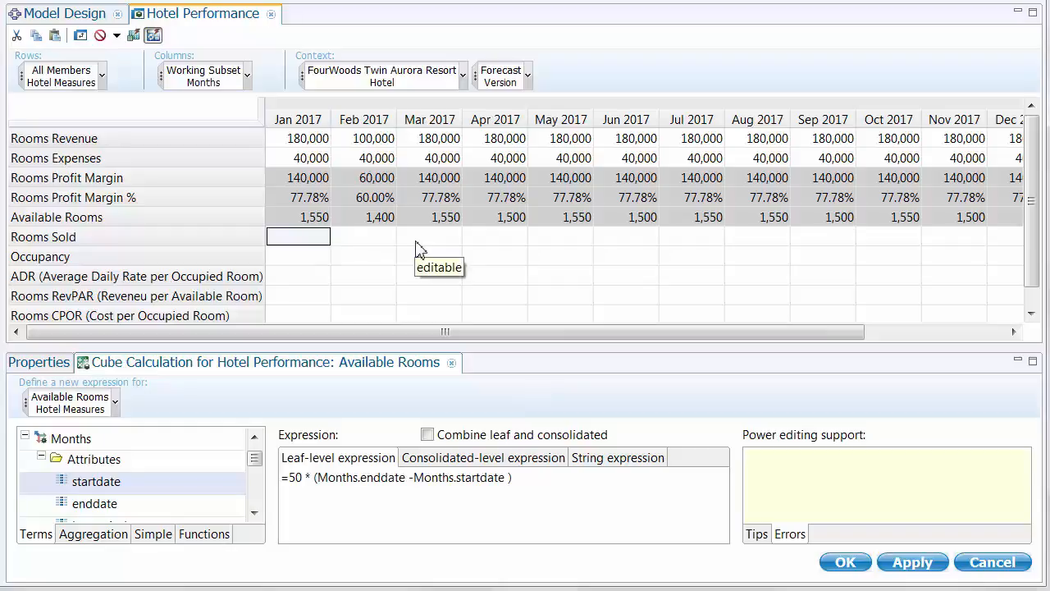
{"action": "type", "text": "1300>"}
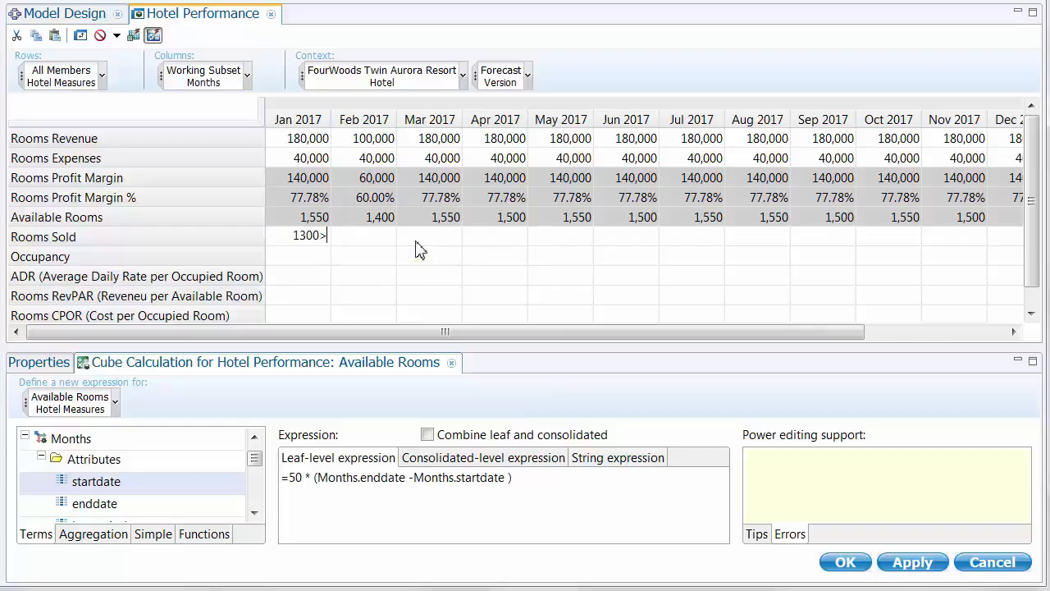
{"action": "key", "text": "Return"}
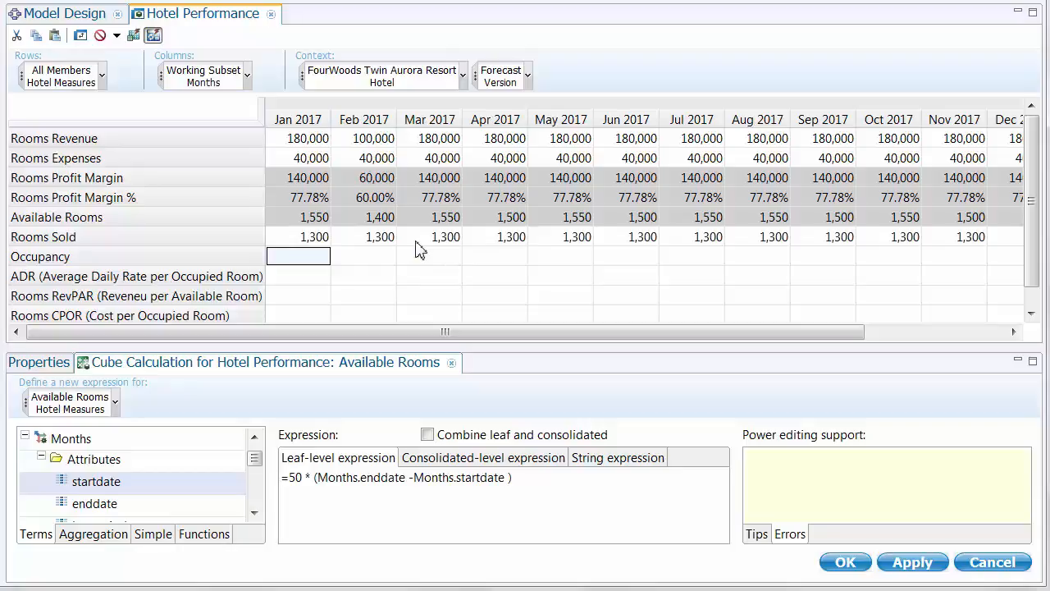
Close the Available Rooms calculation and create a cube calculation for Occupancy named "Hotel Measures Occupancy"
{"action": "left_click", "coordinate": [207, 260]}
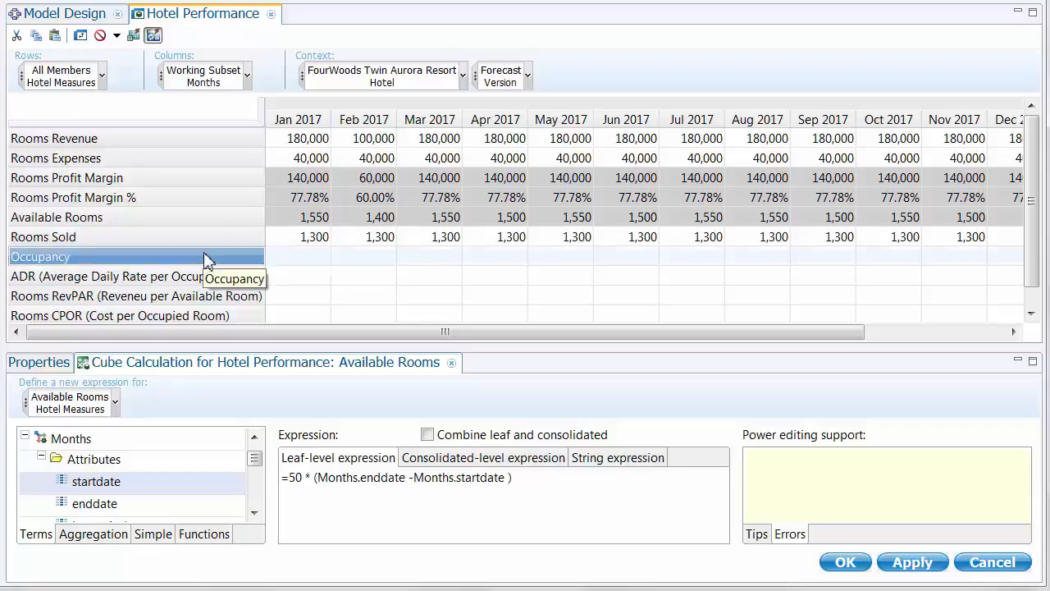
{"action": "left_click", "coordinate": [452, 365]}
{"action": "right_click", "coordinate": [210, 257]}
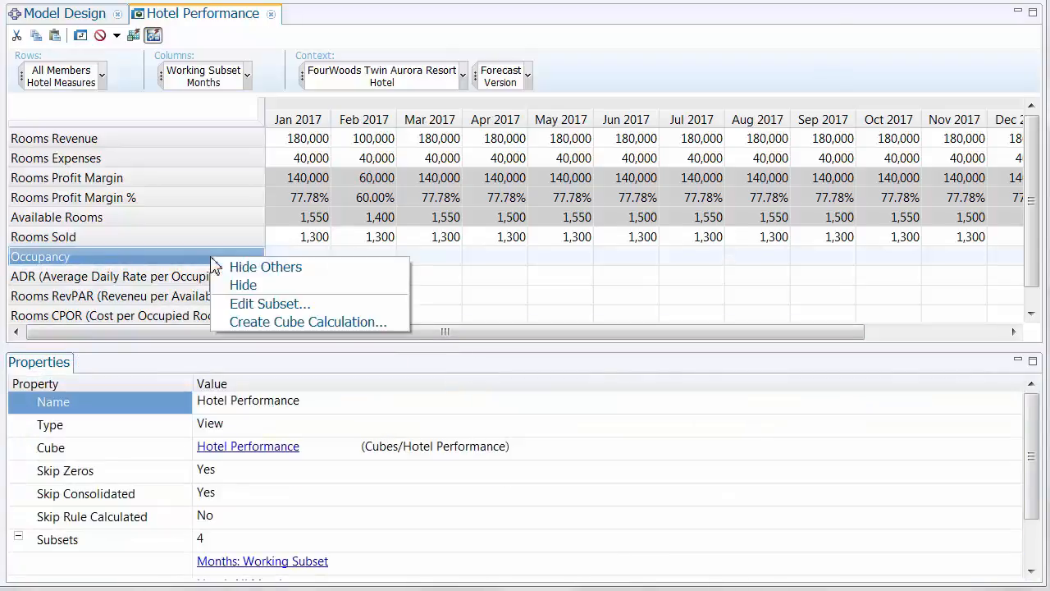
{"action": "left_click", "coordinate": [254, 321]}
{"action": "left_click_drag", "start_coordinate": [413, 270], "coordinate": [71, 274]}
{"action": "key", "text": "BackSpace"}
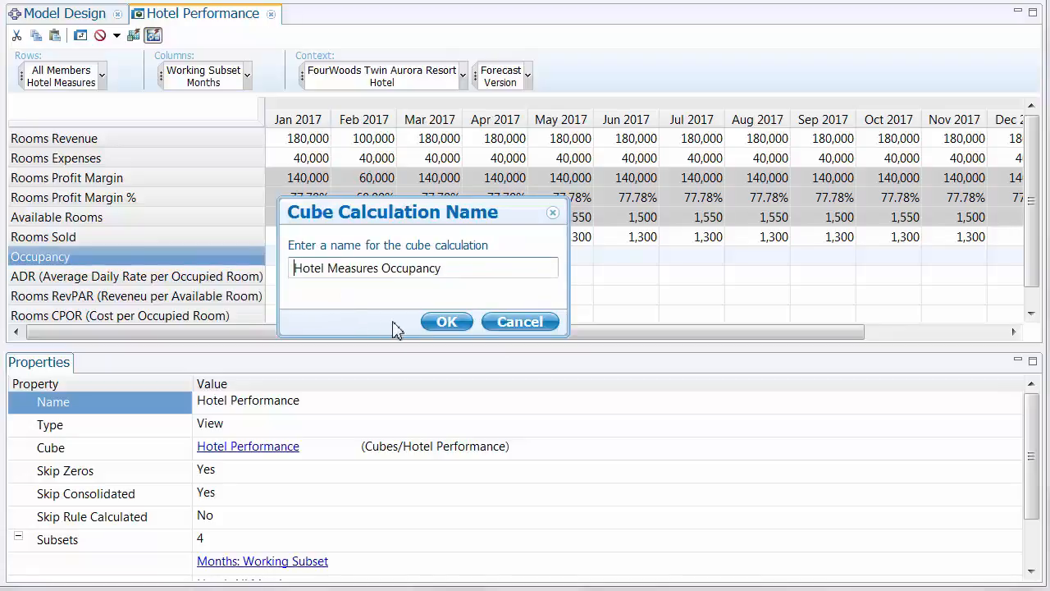
{"action": "left_click", "coordinate": [449, 325]}
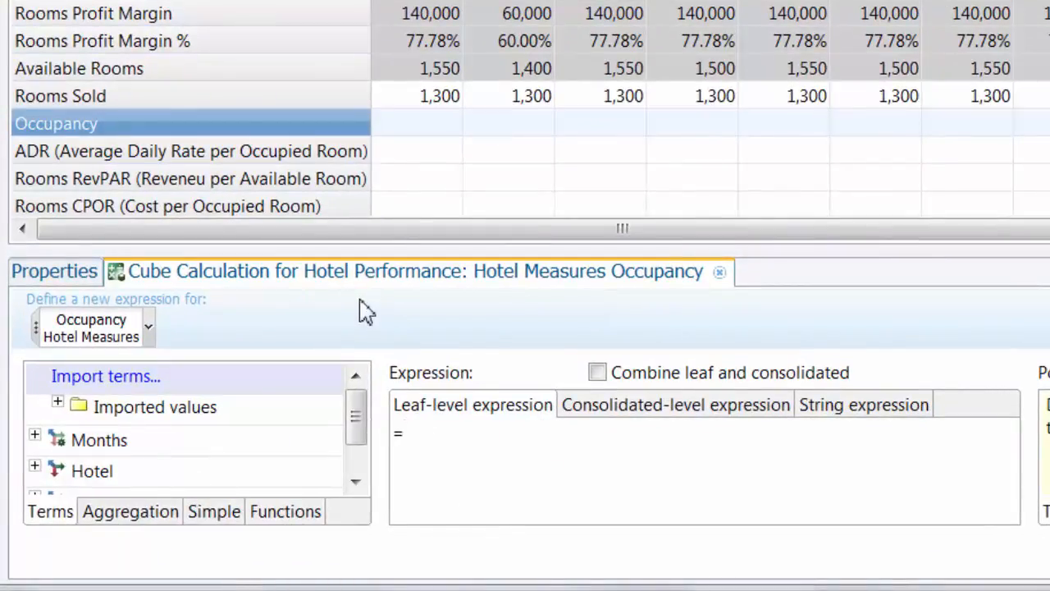
Define the Occupancy leaf-level expression as Rooms Sold divided by Available Rooms and apply it
{"action": "left_click_drag", "start_coordinate": [362, 415], "coordinate": [371, 480]}
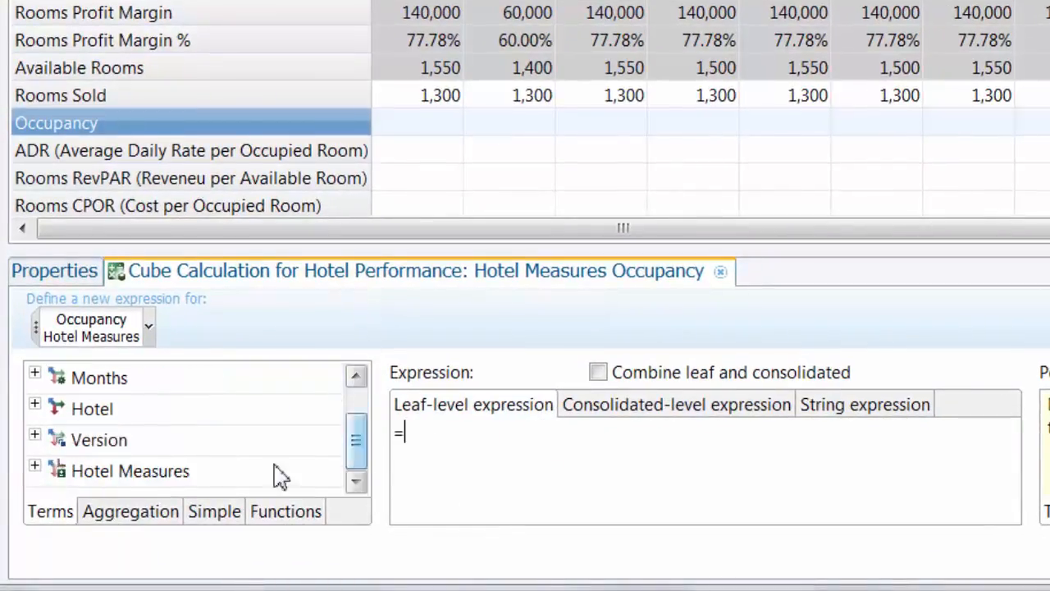
{"action": "left_click", "coordinate": [34, 466]}
{"action": "left_click_drag", "start_coordinate": [359, 405], "coordinate": [358, 448]}
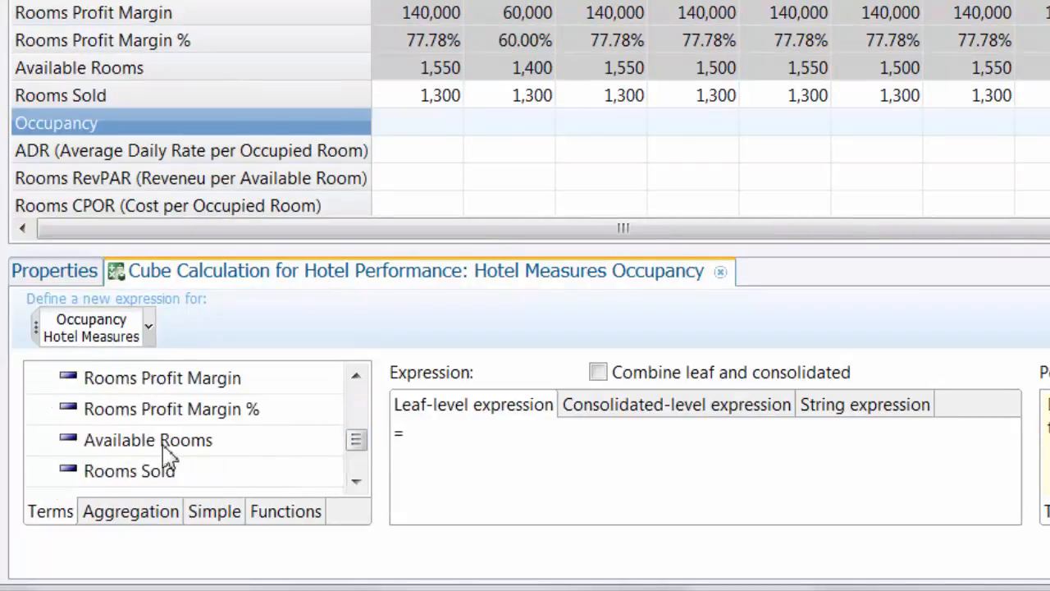
{"action": "left_click_drag", "start_coordinate": [124, 473], "coordinate": [450, 459]}
{"action": "type", "text": "/"}
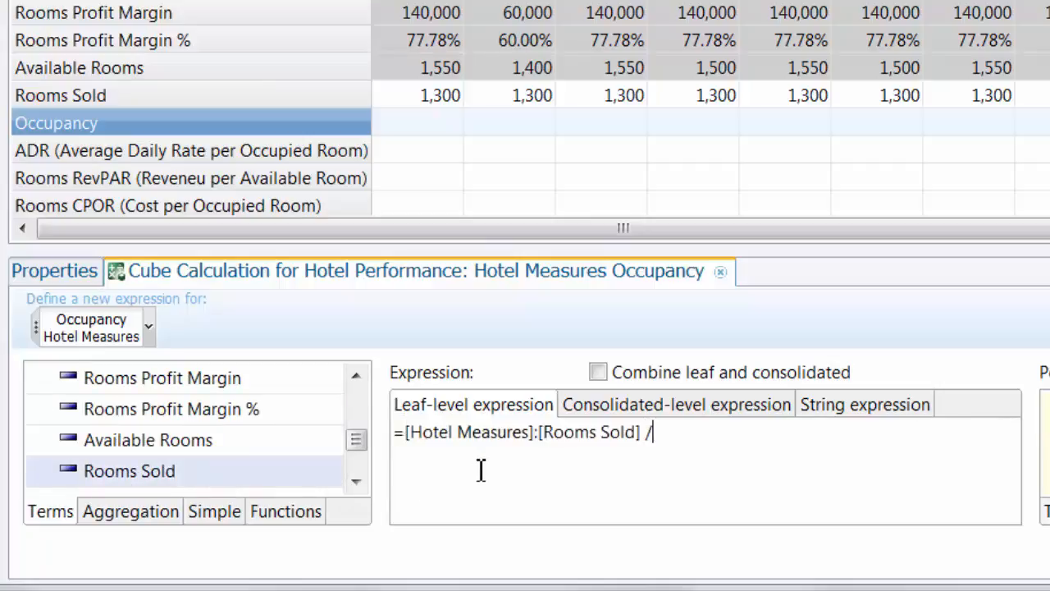
{"action": "left_click_drag", "start_coordinate": [169, 446], "coordinate": [750, 449]}
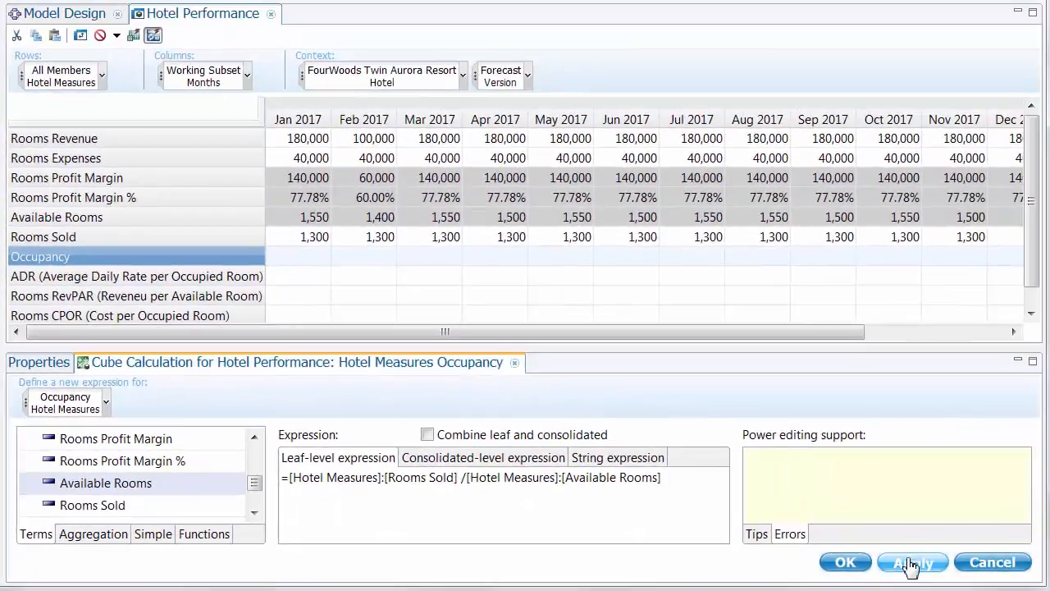
{"action": "left_click", "coordinate": [913, 562]}
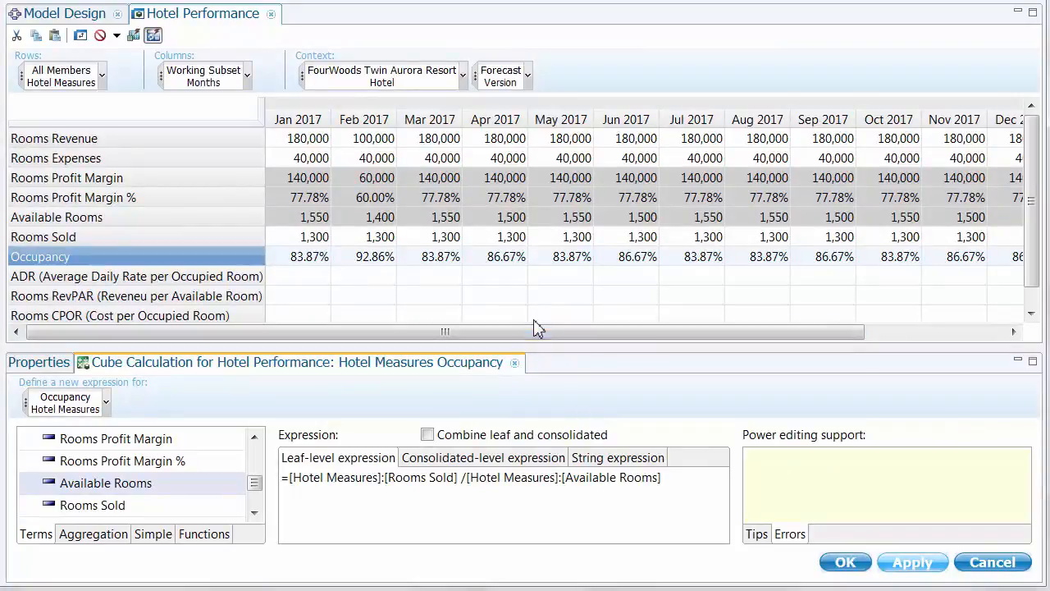
Check the 2017 Occupancy total, combine the leaf and consolidated expressions for Occupancy, and apply the change
{"action": "left_click_drag", "start_coordinate": [534, 332], "coordinate": [828, 330]}
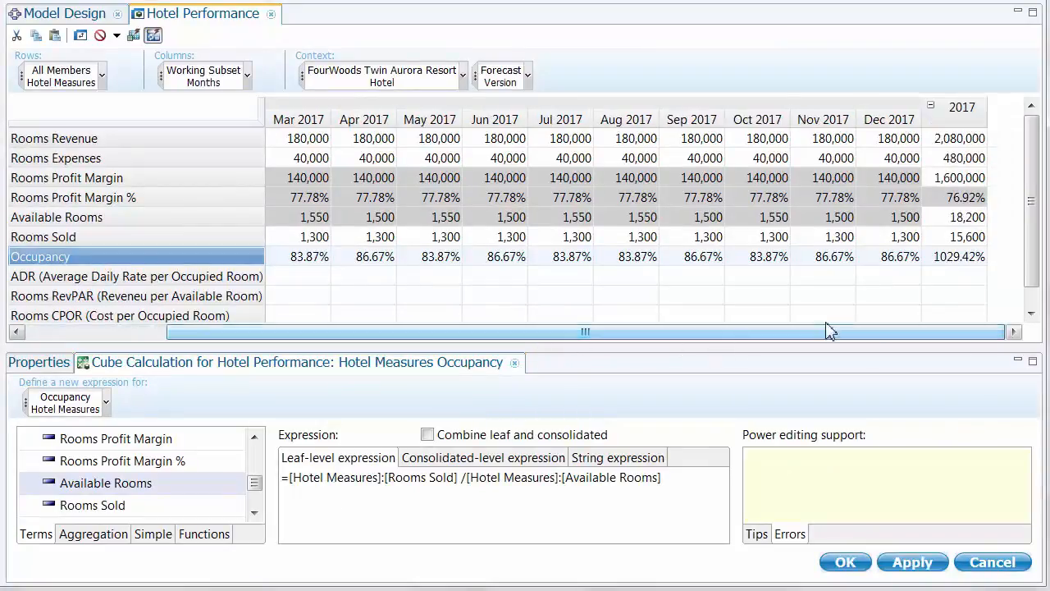
{"action": "left_click", "coordinate": [942, 260]}
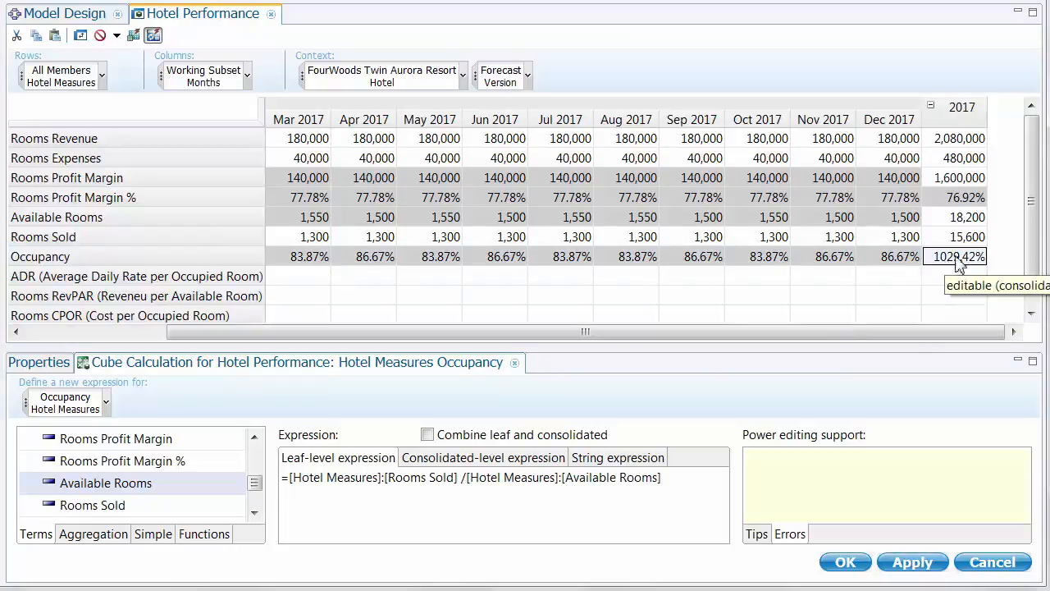
{"action": "left_click", "coordinate": [427, 434]}
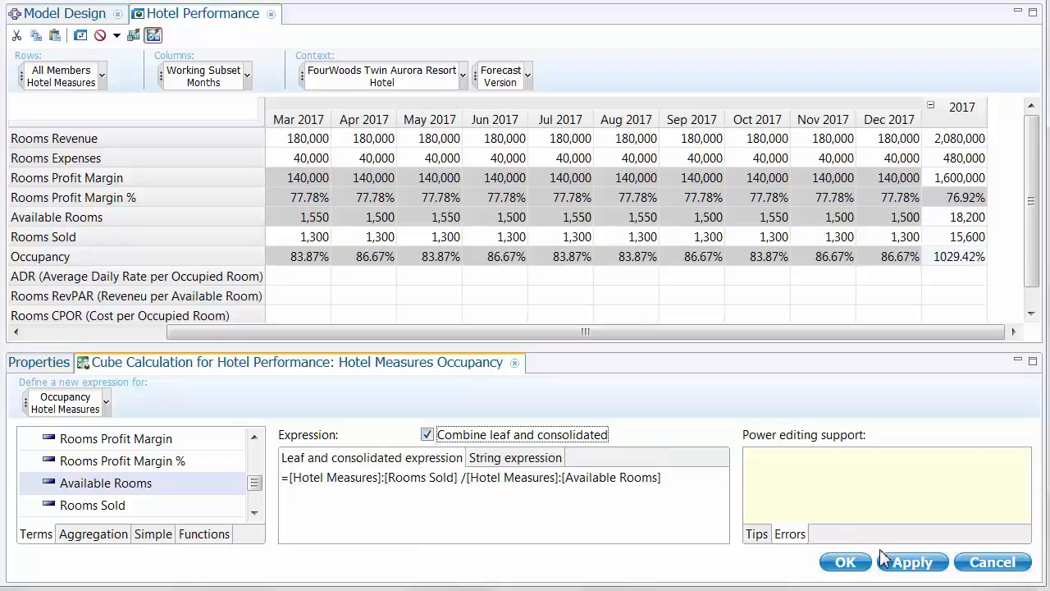
{"action": "left_click", "coordinate": [907, 563]}
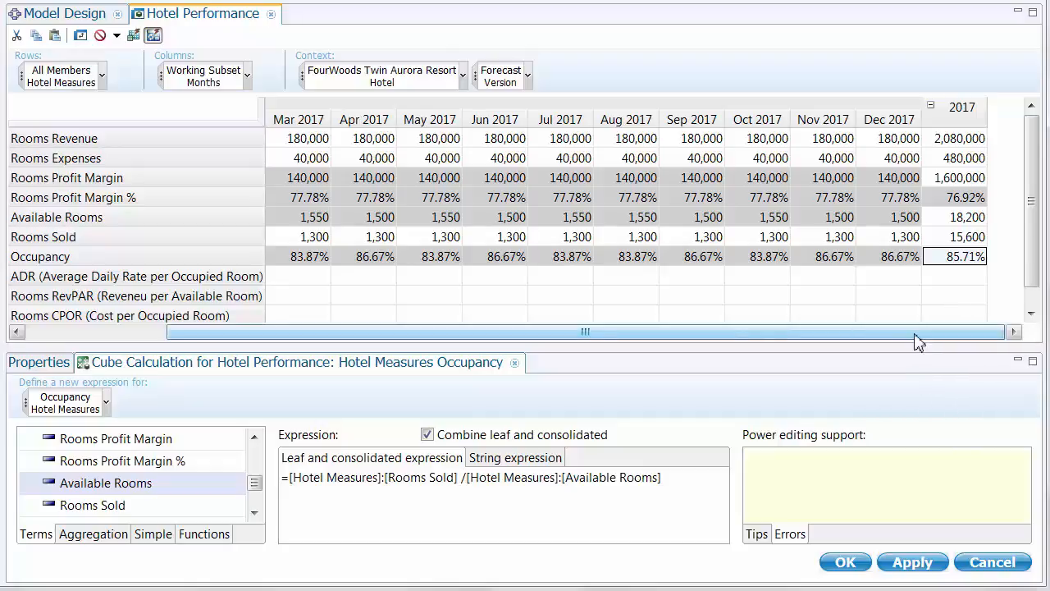
Create a cube calculation for the ADR measure, shortening its name to "Average Daily Rate per Occupied Room"
{"action": "left_click_drag", "start_coordinate": [919, 334], "coordinate": [558, 335]}
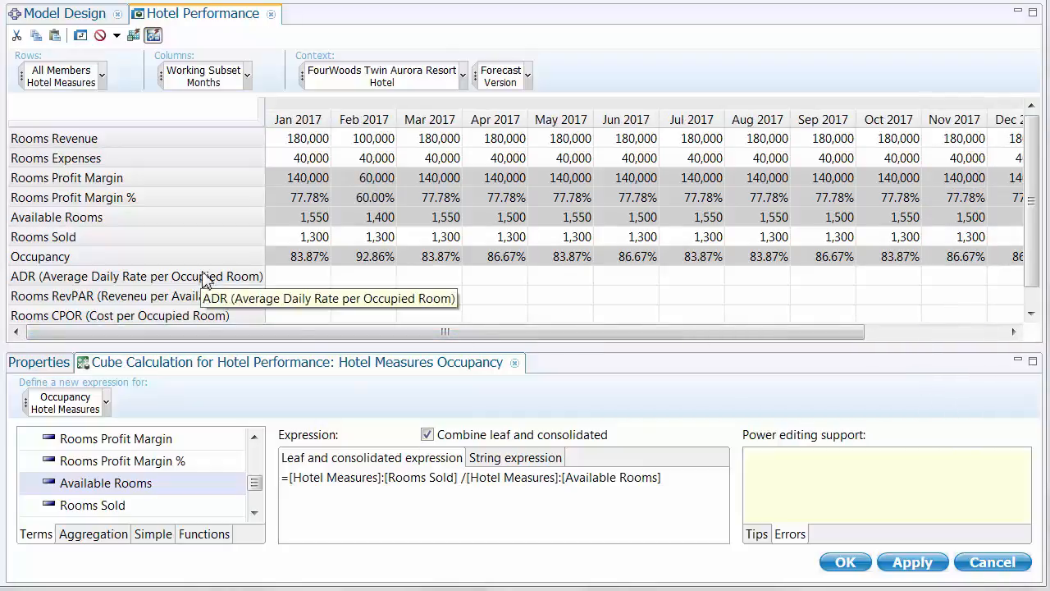
{"action": "left_click", "coordinate": [244, 281]}
{"action": "right_click", "coordinate": [244, 281]}
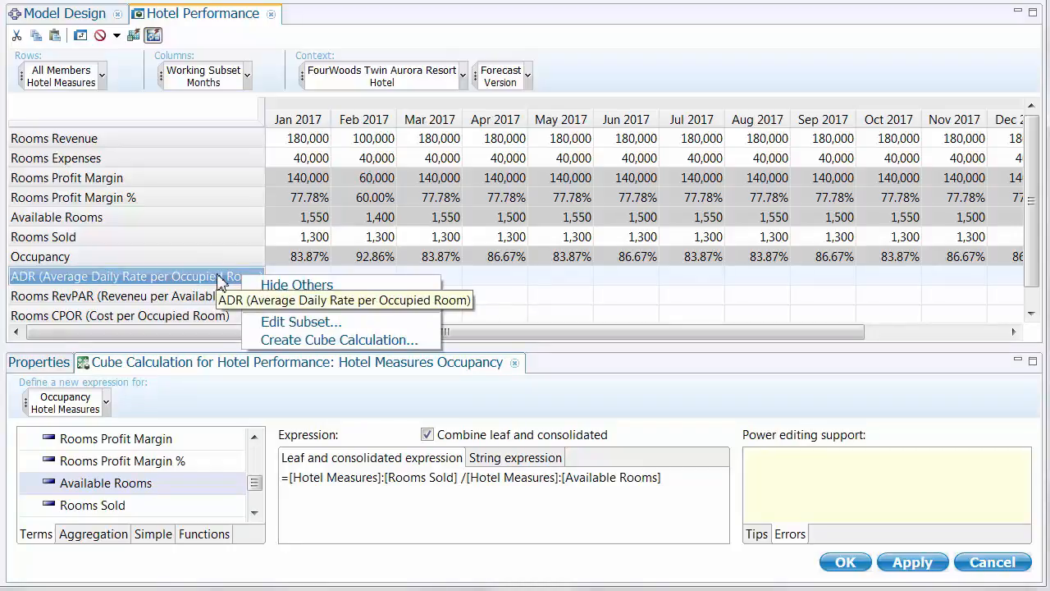
{"action": "left_click", "coordinate": [295, 339]}
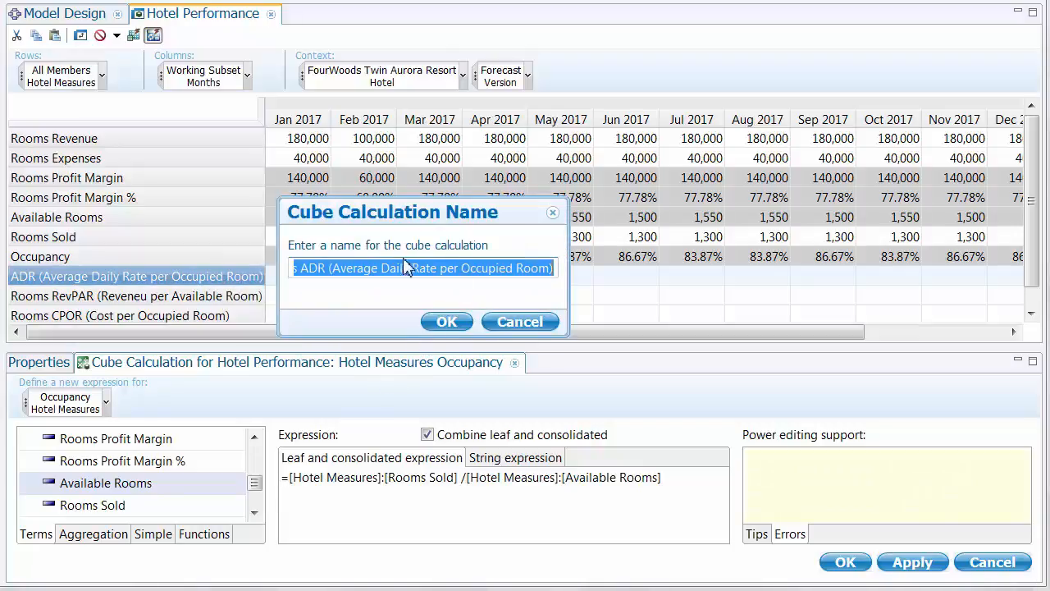
{"action": "left_click_drag", "start_coordinate": [336, 269], "coordinate": [53, 276]}
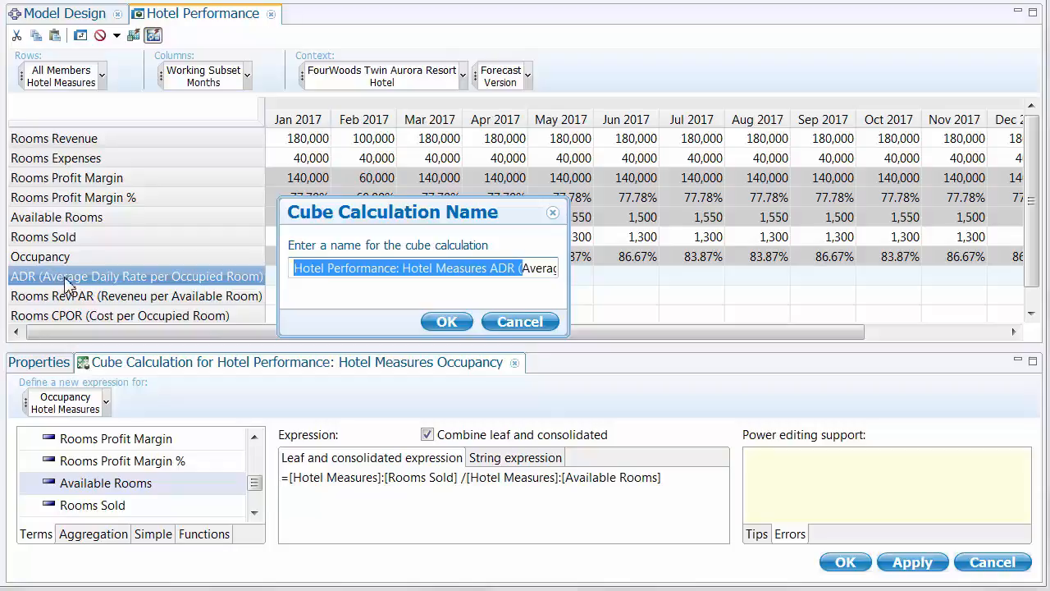
{"action": "key", "text": "Delete"}
{"action": "key", "text": "Delete"}
{"action": "key", "text": "BackSpace"}
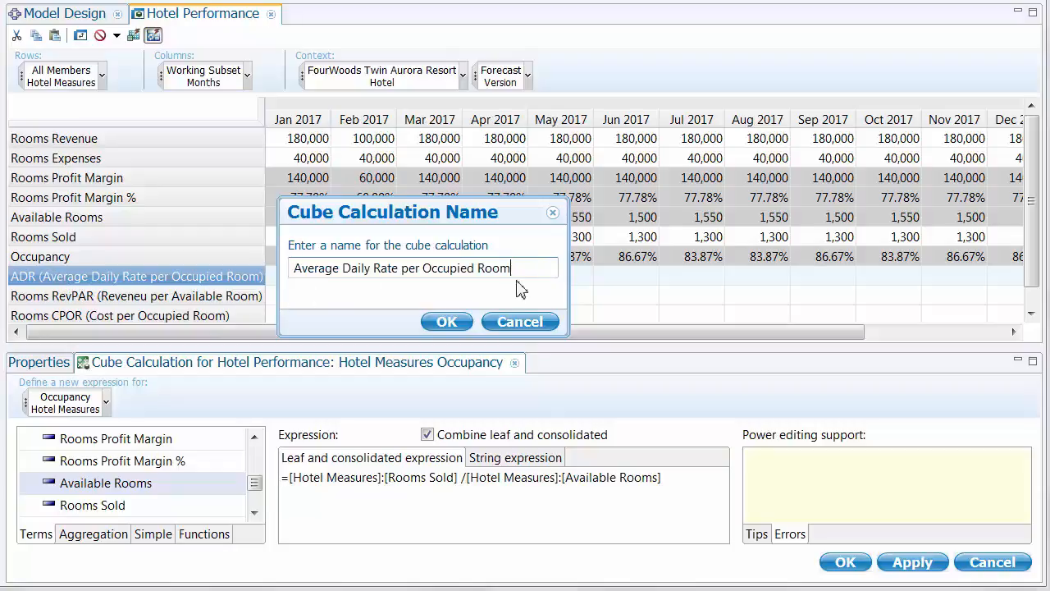
{"action": "left_click", "coordinate": [446, 322]}
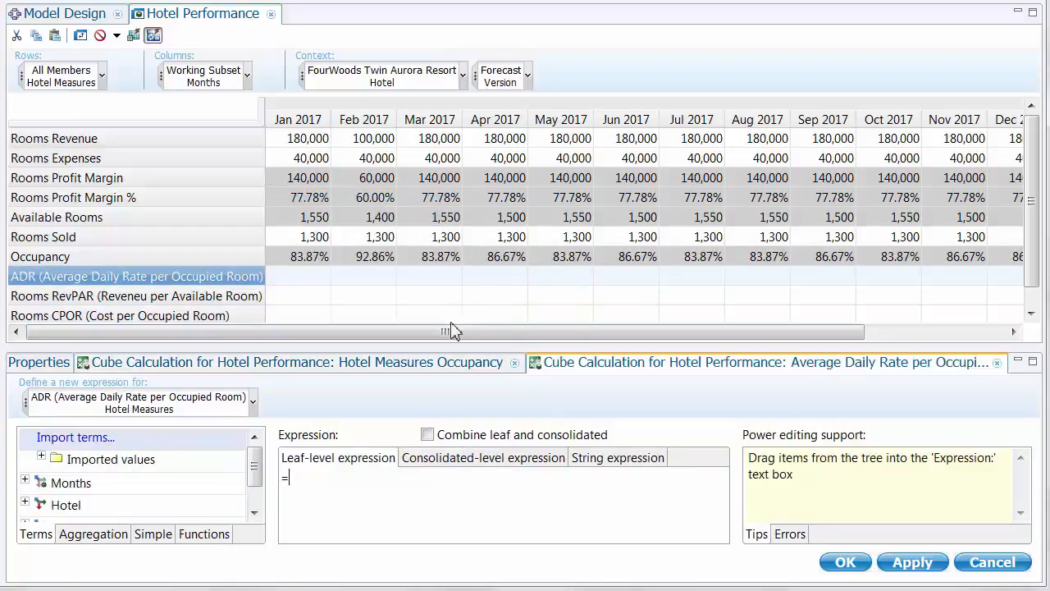
Define a combined leaf and consolidated ADR expression as Rooms Revenue divided by Rooms Sold and apply it
{"action": "left_click", "coordinate": [427, 434]}
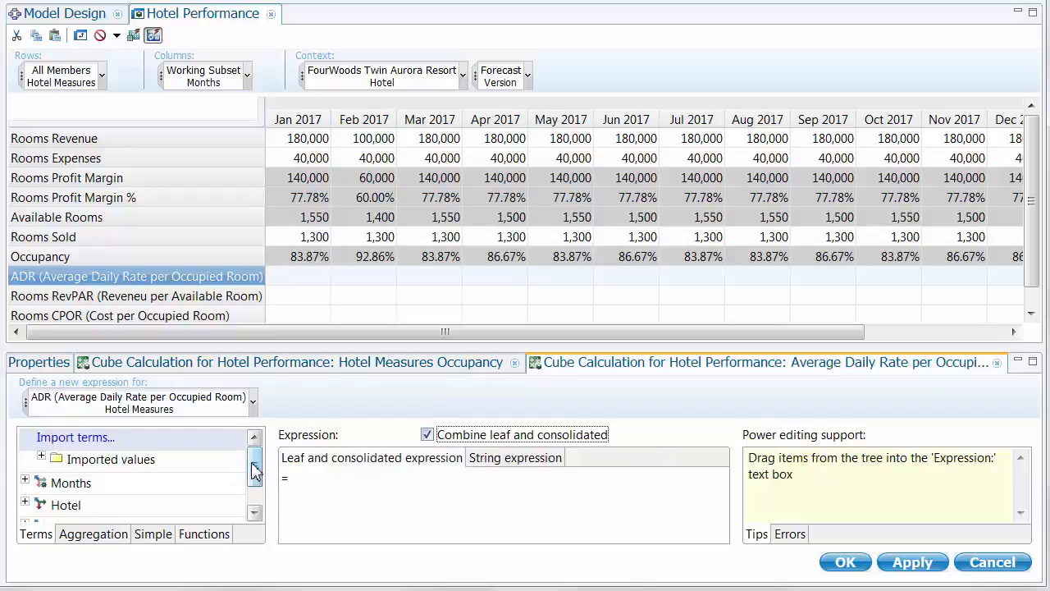
{"action": "left_click_drag", "start_coordinate": [253, 465], "coordinate": [253, 492]}
{"action": "left_click", "coordinate": [25, 501]}
{"action": "scroll", "coordinate": [251, 469], "scroll_direction": "down", "scroll_amount": 2}
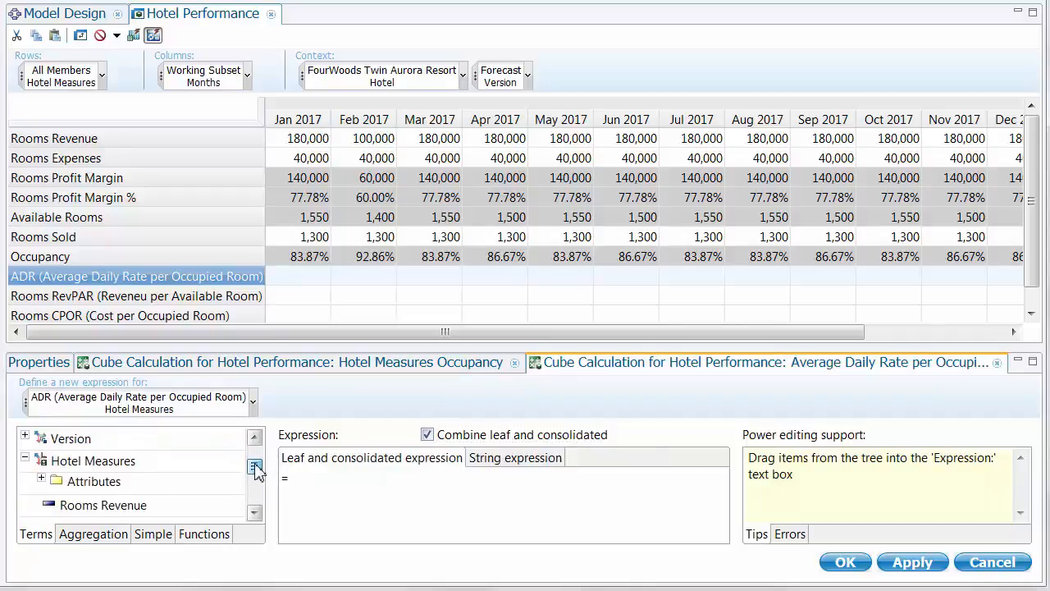
{"action": "left_click_drag", "start_coordinate": [71, 462], "coordinate": [345, 498]}
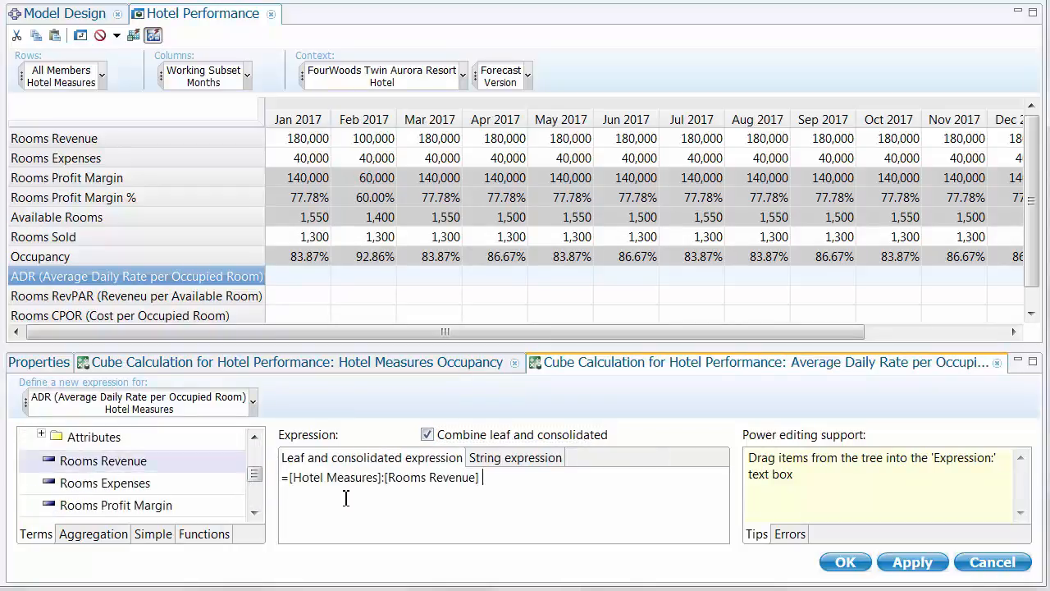
{"action": "type", "text": "/"}
{"action": "scroll", "coordinate": [253, 483], "scroll_direction": "down", "scroll_amount": 2}
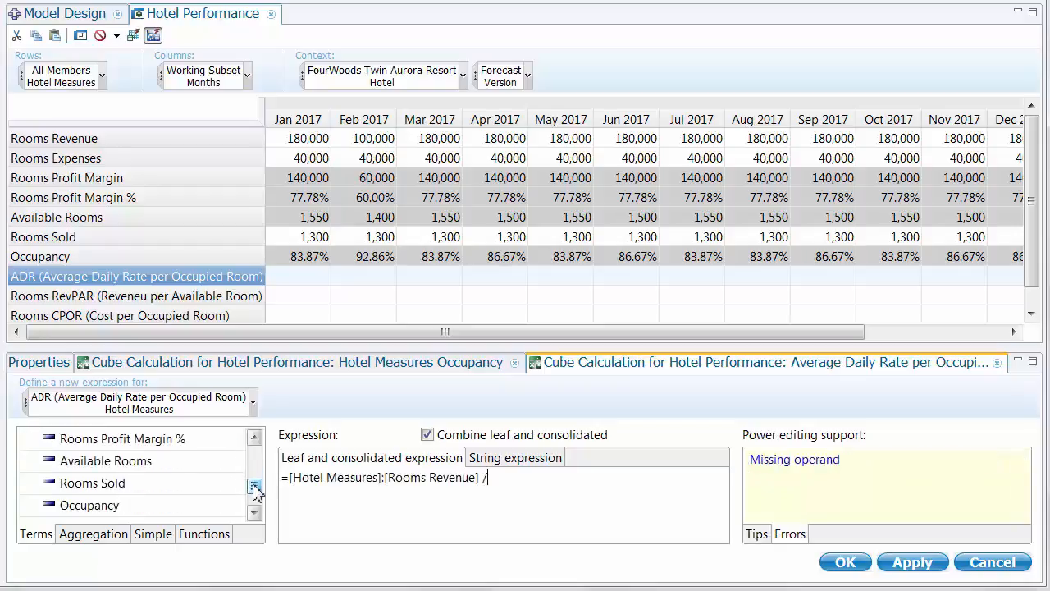
{"action": "left_click_drag", "start_coordinate": [122, 490], "coordinate": [557, 502]}
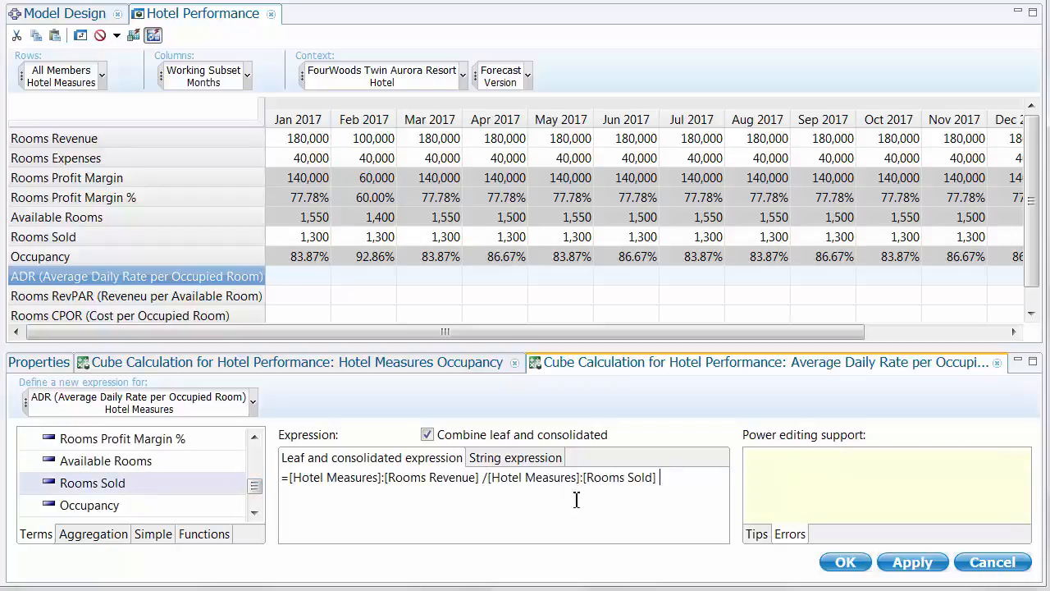
{"action": "left_click", "coordinate": [910, 563]}
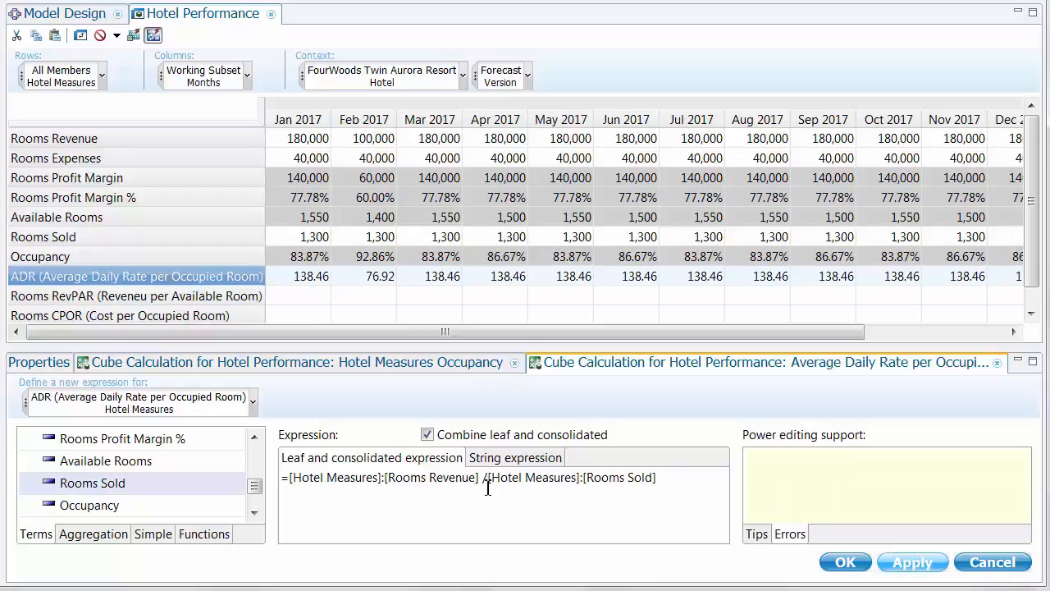
Set the Feb 2017 Rooms Revenue to 180k and check the ADR value at the 2017 year level
{"action": "left_click", "coordinate": [376, 278]}
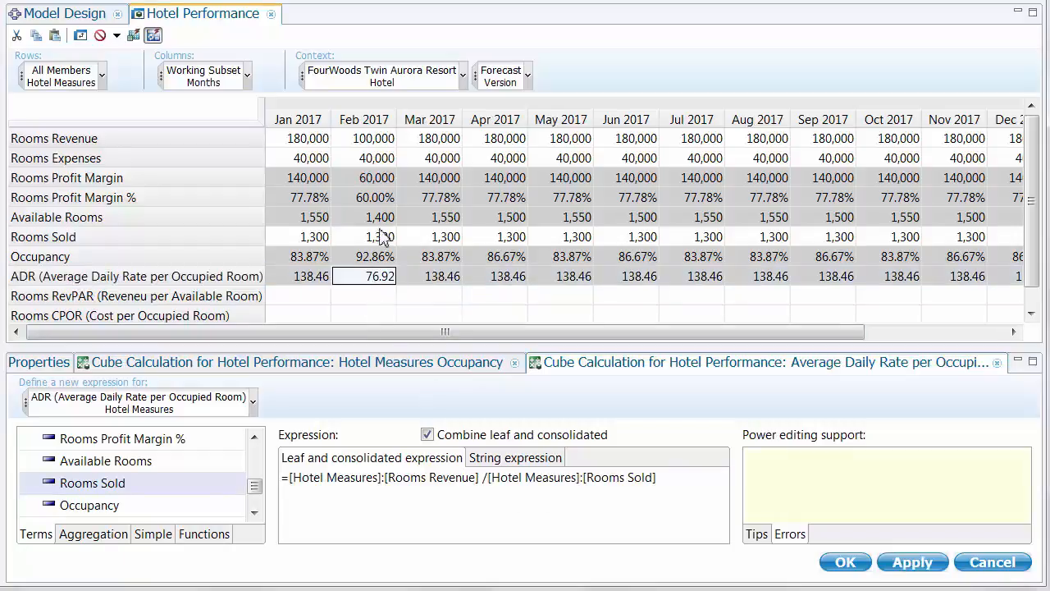
{"action": "left_click", "coordinate": [382, 139]}
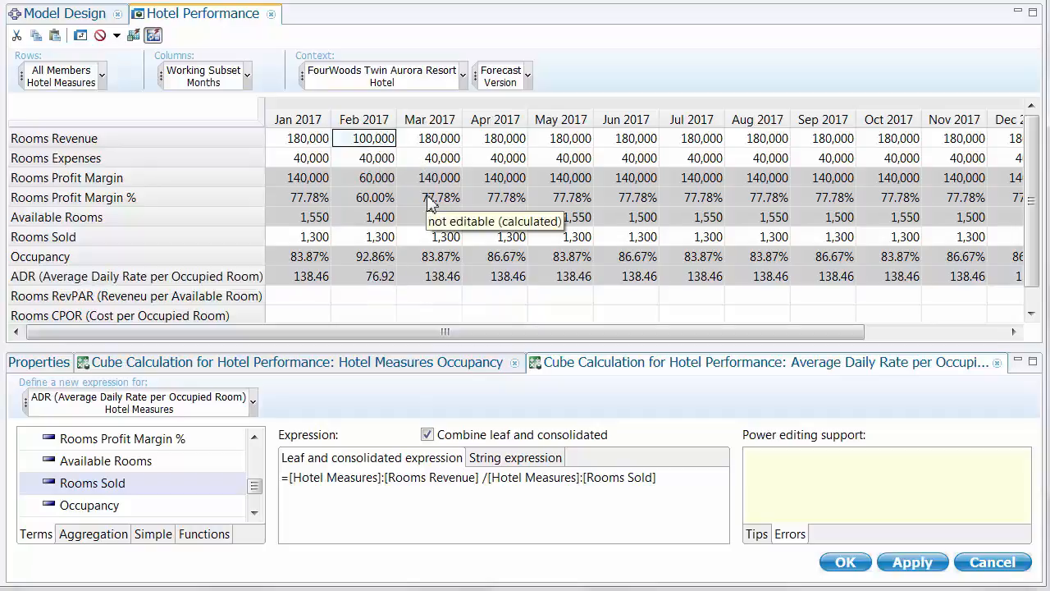
{"action": "type", "text": "180k"}
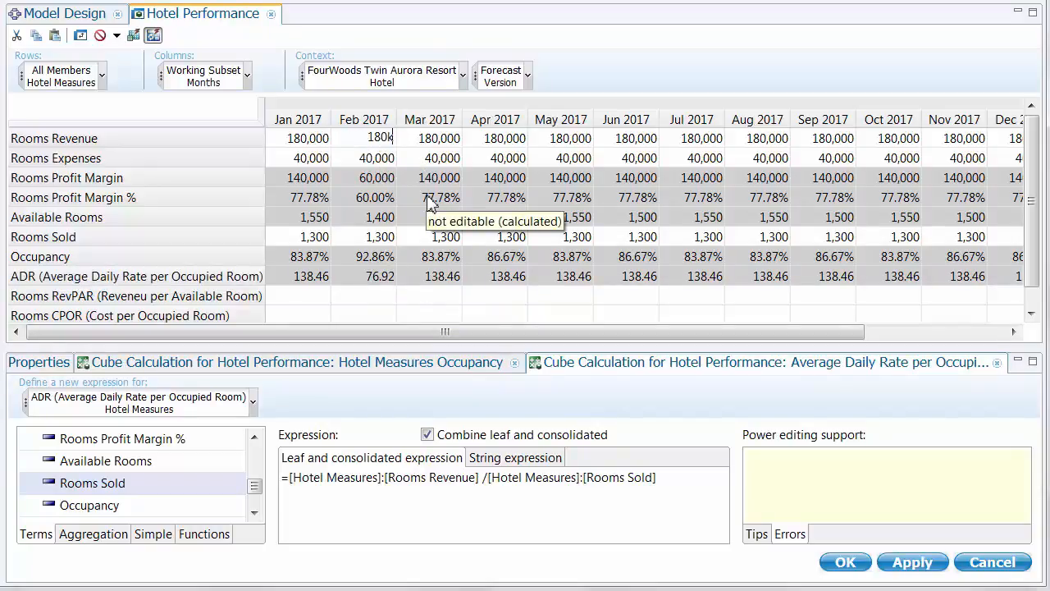
{"action": "key", "text": "Return"}
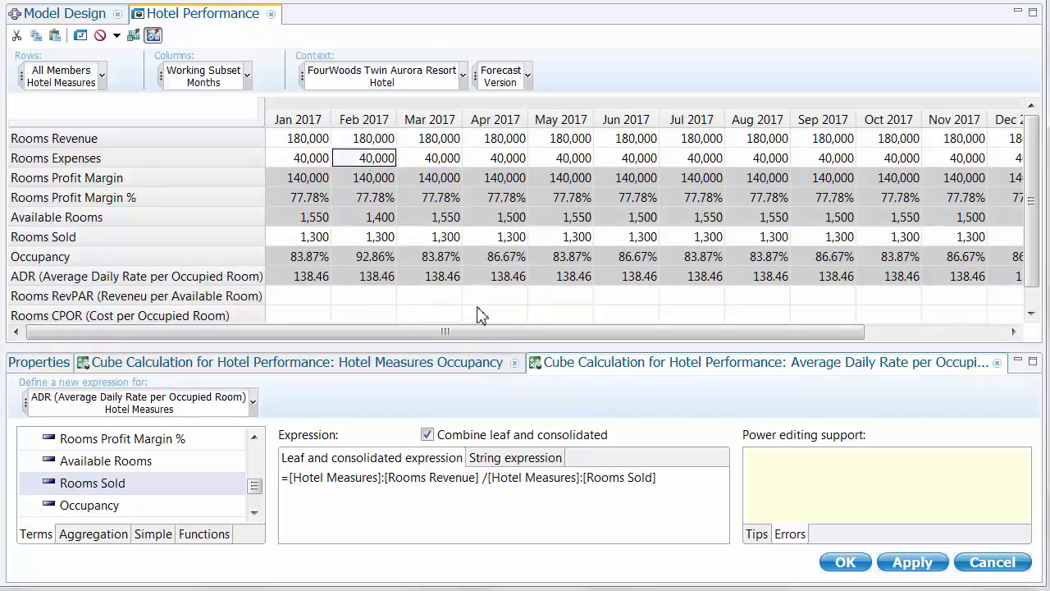
{"action": "left_click_drag", "start_coordinate": [492, 333], "coordinate": [745, 341]}
{"action": "left_click", "coordinate": [959, 278]}
{"action": "left_click_drag", "start_coordinate": [896, 333], "coordinate": [506, 334]}
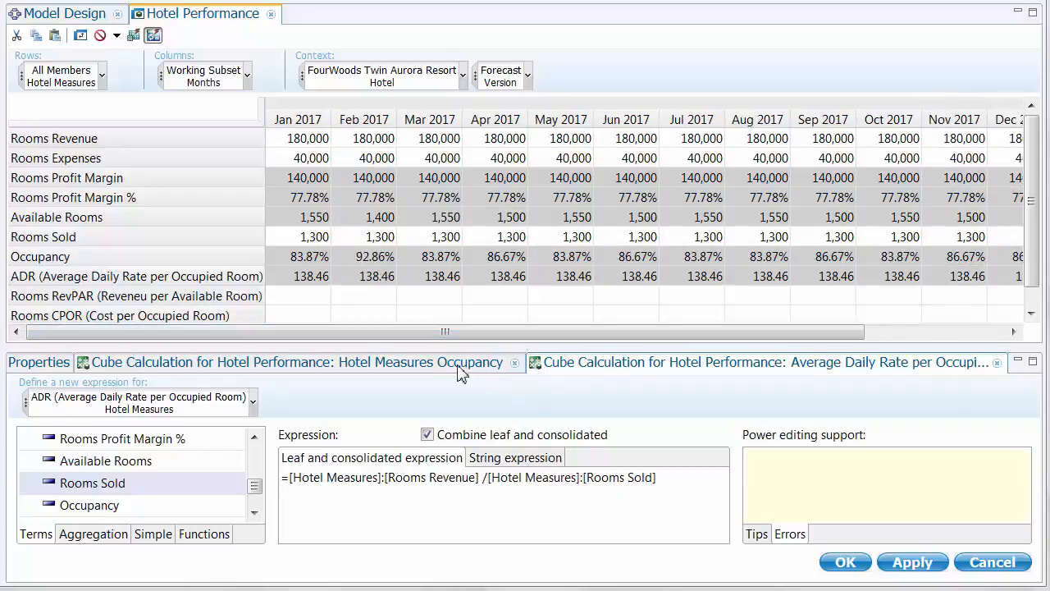
Correct the Rooms RevPAR caption in the Hotel Measures dimension to "Rooms RevPAR (Revenue per Available Room)" and save the dimension
{"action": "left_click", "coordinate": [201, 297]}
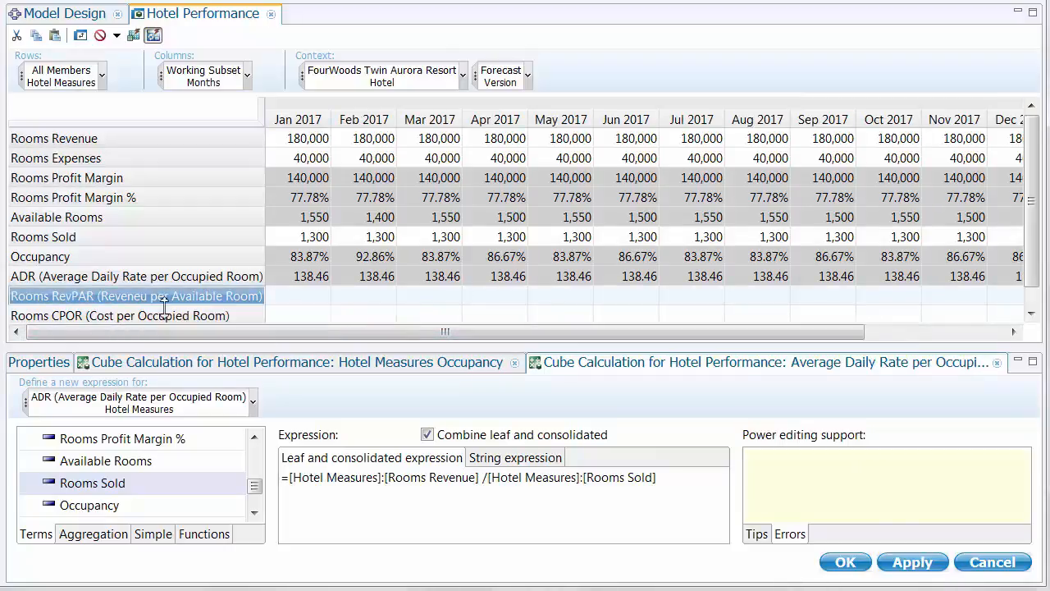
{"action": "left_click", "coordinate": [102, 77]}
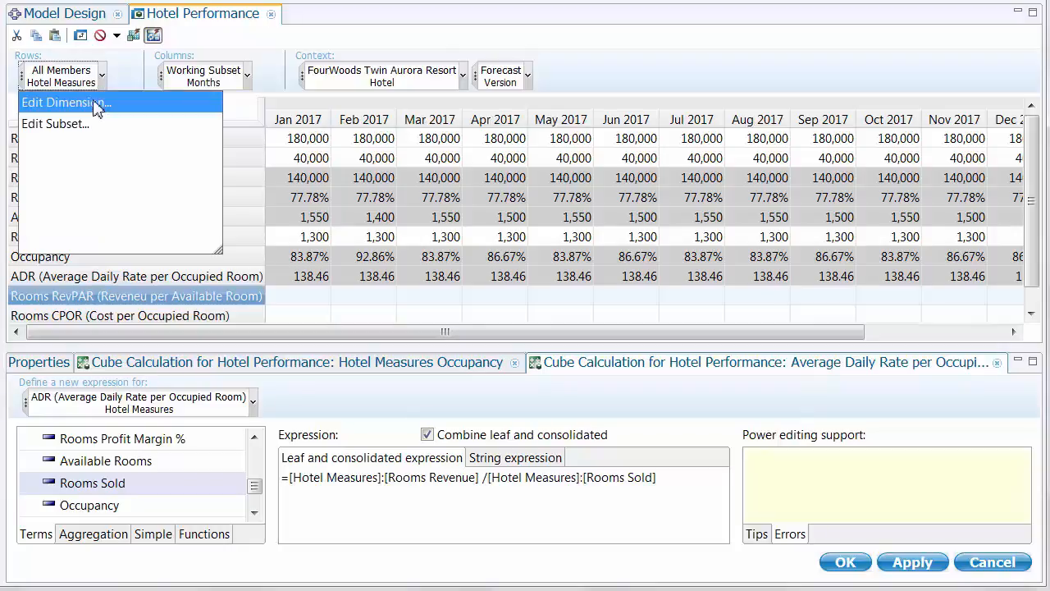
{"action": "left_click", "coordinate": [97, 103]}
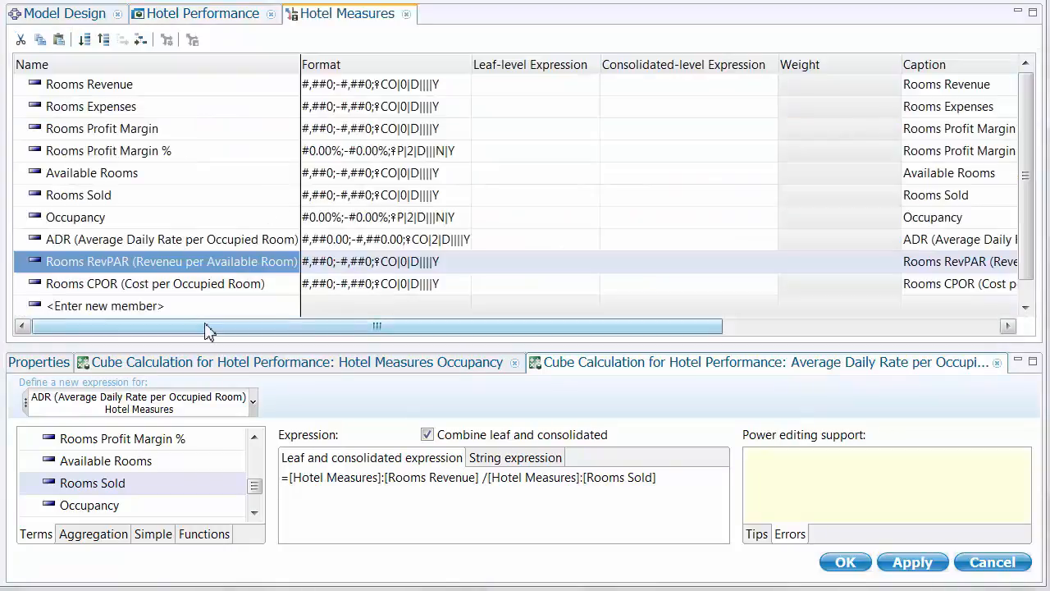
{"action": "left_click_drag", "start_coordinate": [216, 331], "coordinate": [584, 372]}
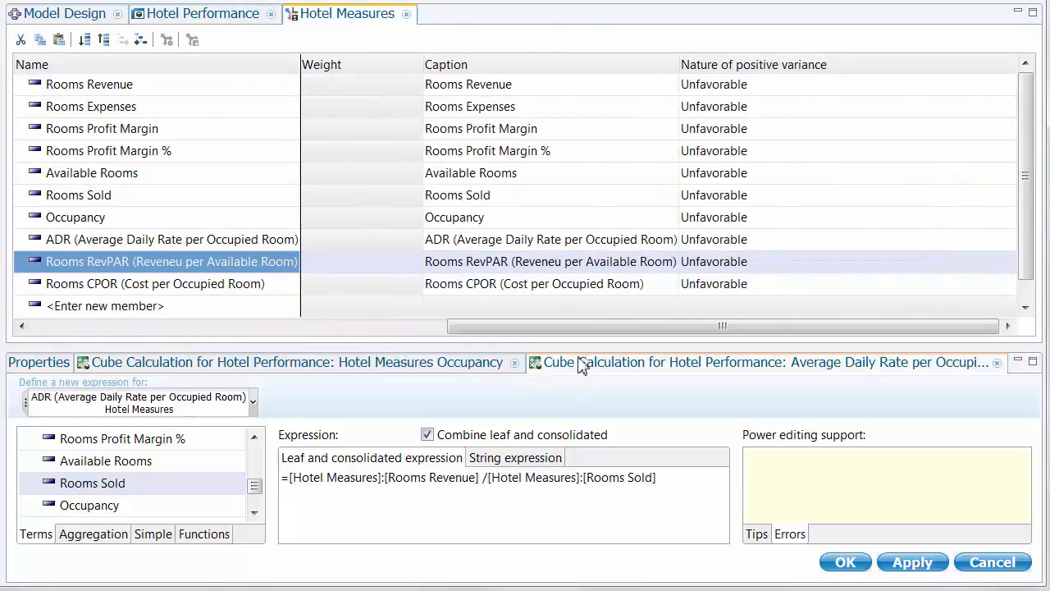
{"action": "left_click", "coordinate": [529, 269]}
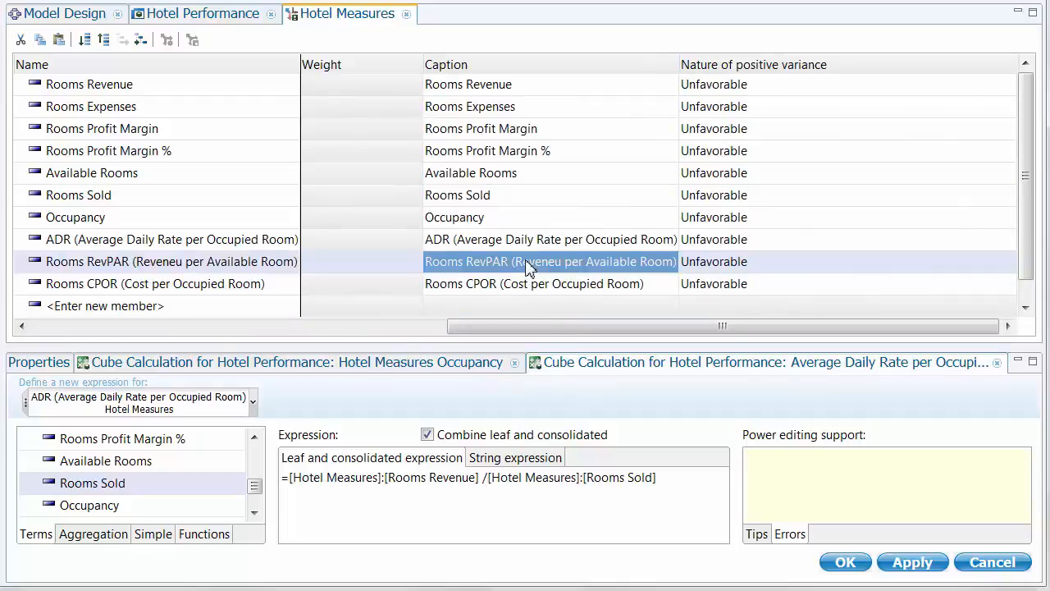
{"action": "left_click", "coordinate": [529, 269]}
{"action": "key", "text": "BackSpace"}
{"action": "type", "text": "e"}
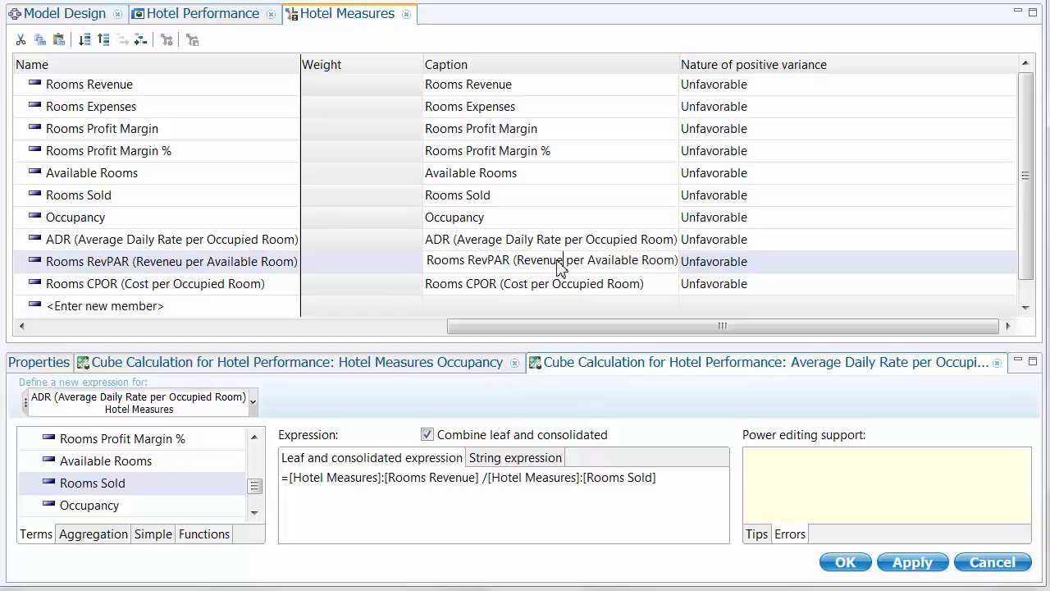
{"action": "key", "text": "Return"}
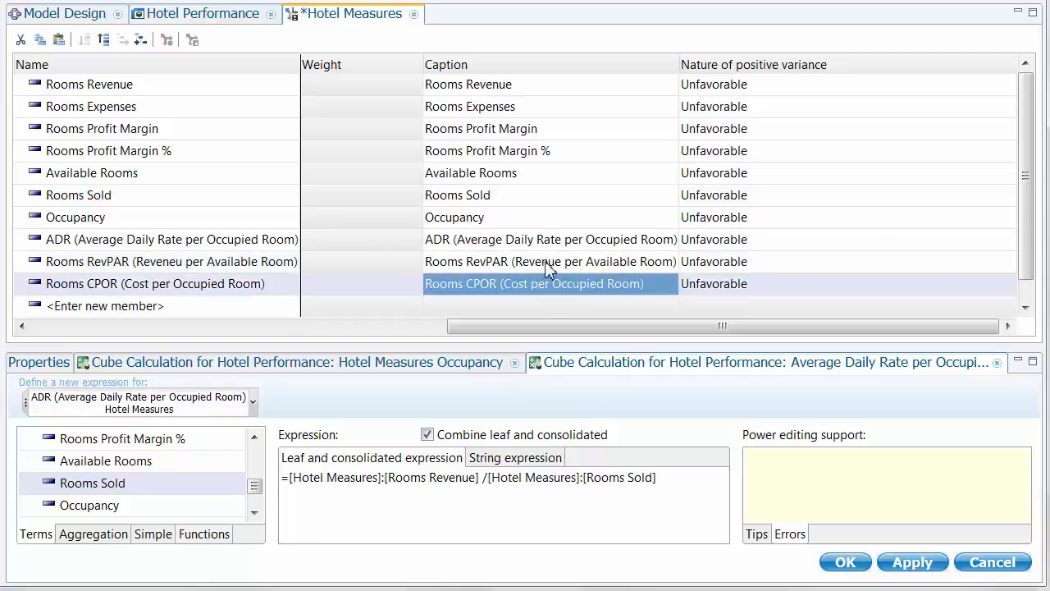
{"action": "left_click", "coordinate": [921, 565]}
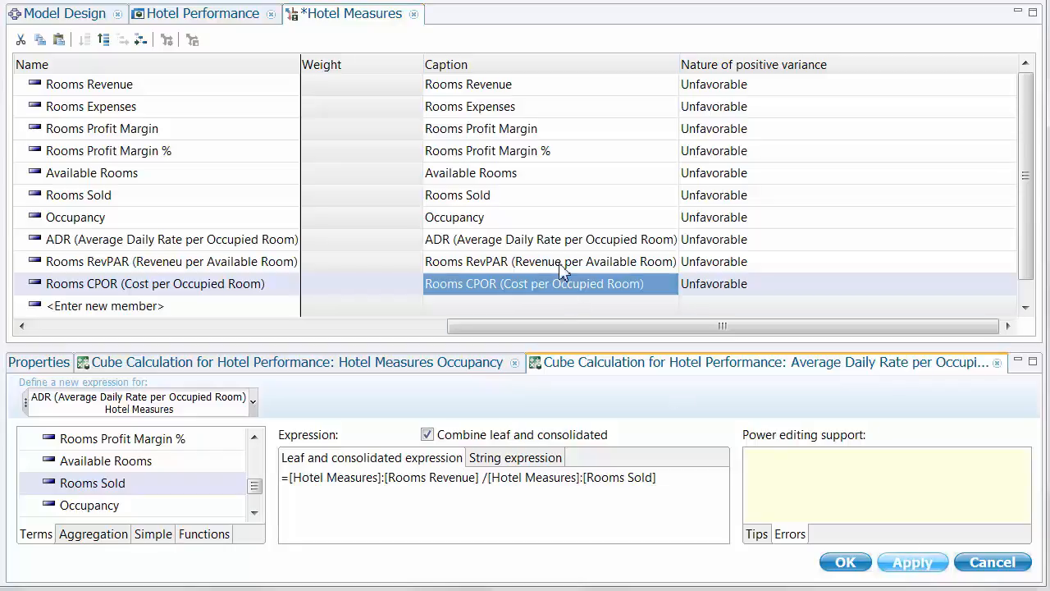
{"action": "left_click", "coordinate": [413, 14]}
{"action": "left_click", "coordinate": [504, 284]}
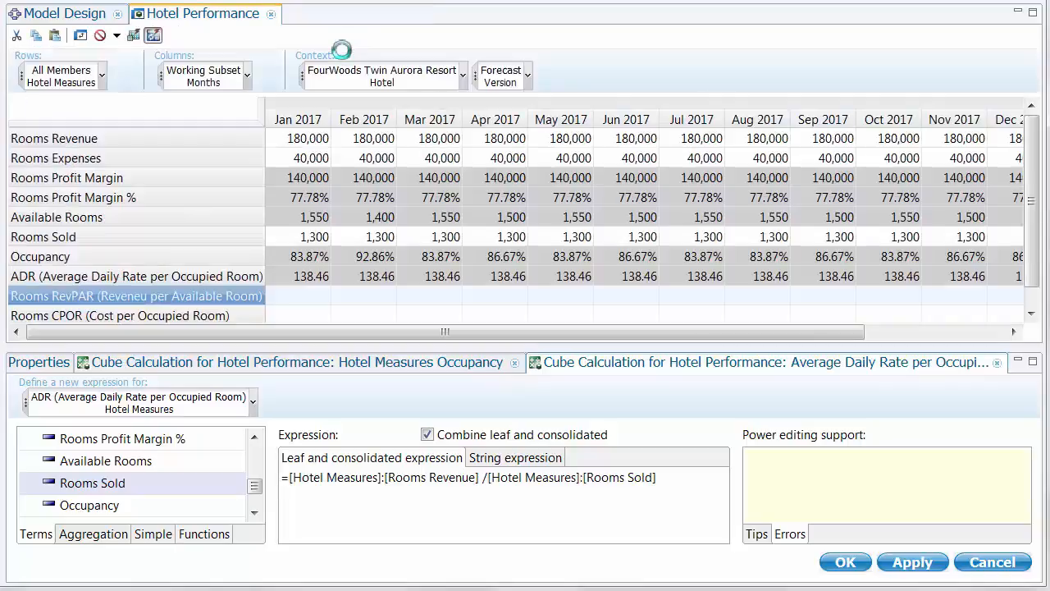
Make Caption the default display alias for the Hotel Measures row subset, applying it only to this dimension, and accept the edited subset
{"action": "left_click", "coordinate": [101, 76]}
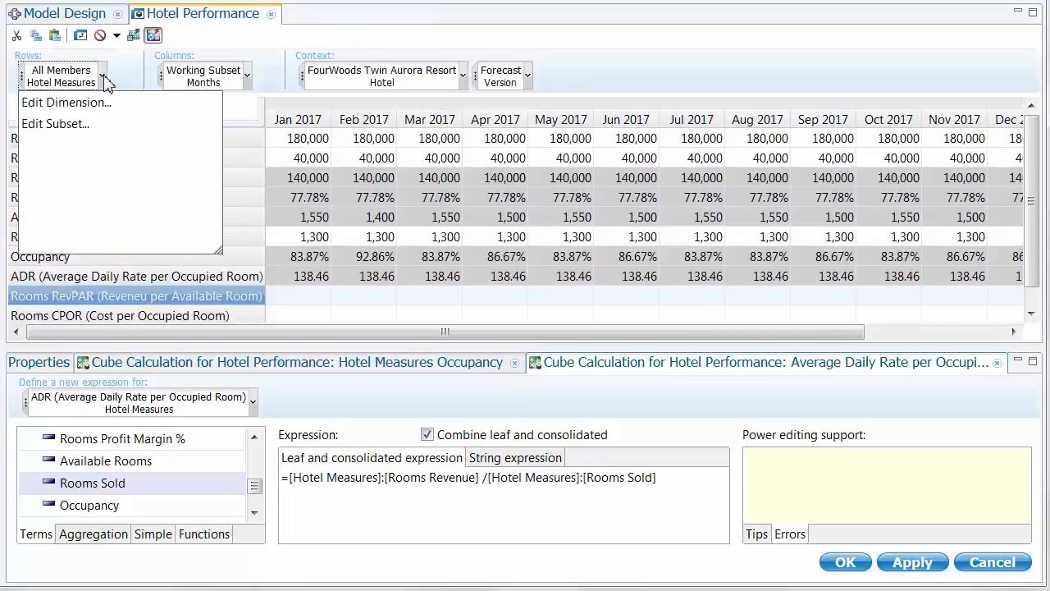
{"action": "left_click", "coordinate": [74, 123]}
{"action": "right_click", "coordinate": [237, 105]}
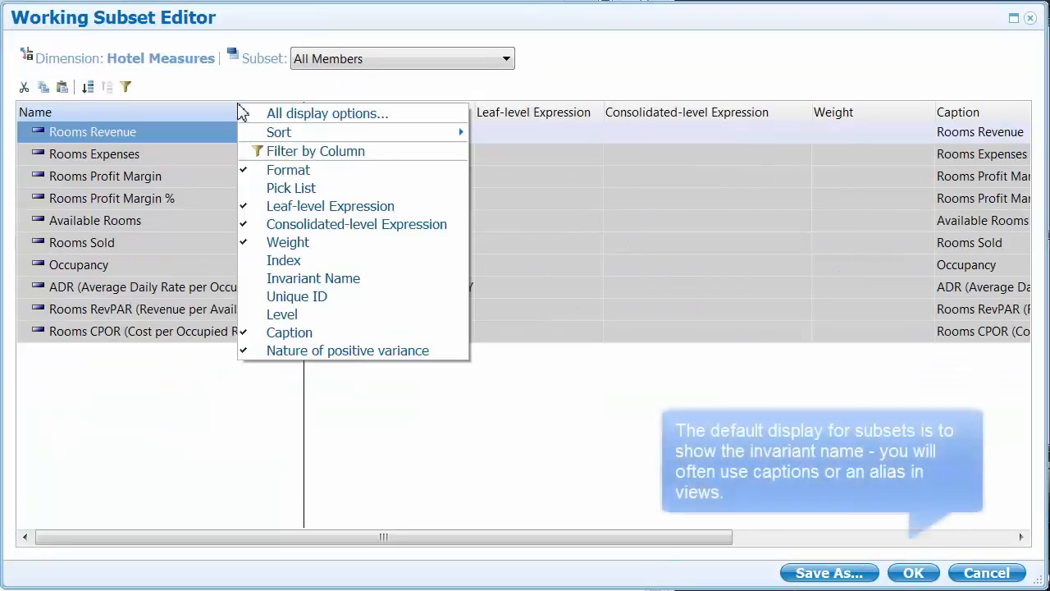
{"action": "left_click", "coordinate": [246, 113]}
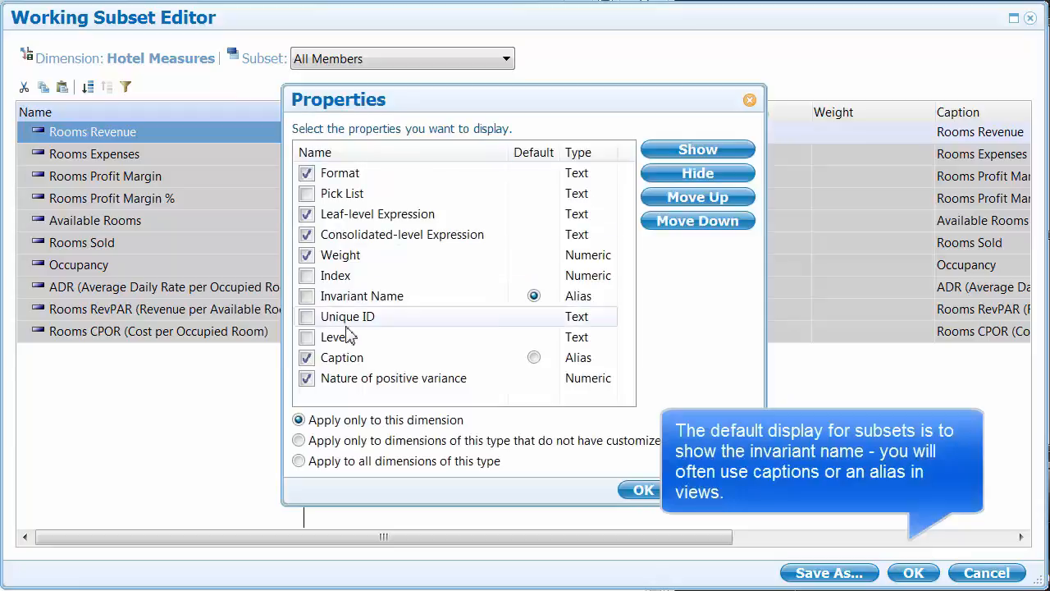
{"action": "left_click", "coordinate": [534, 358]}
{"action": "left_click", "coordinate": [644, 489]}
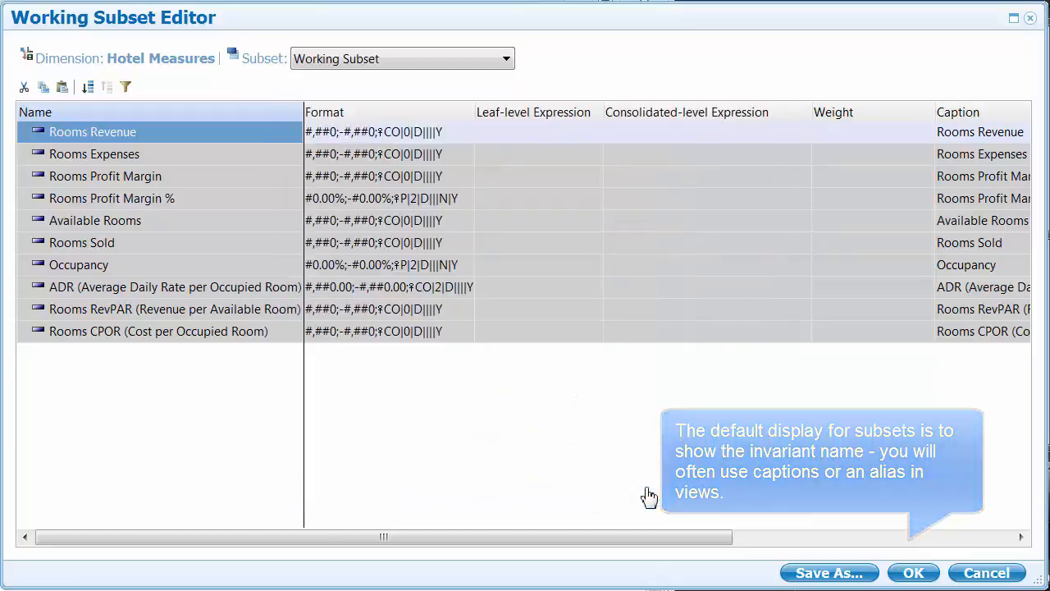
{"action": "left_click", "coordinate": [911, 572]}
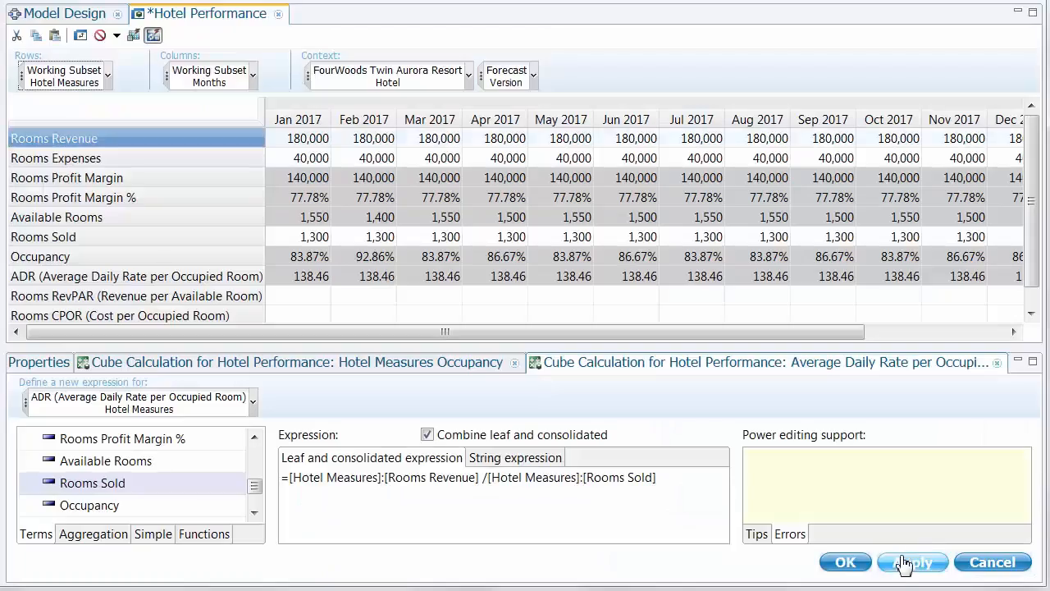
Delete the misspelled Rooms RevPAR member from the Hotel Measures dimension
{"action": "left_click", "coordinate": [384, 300]}
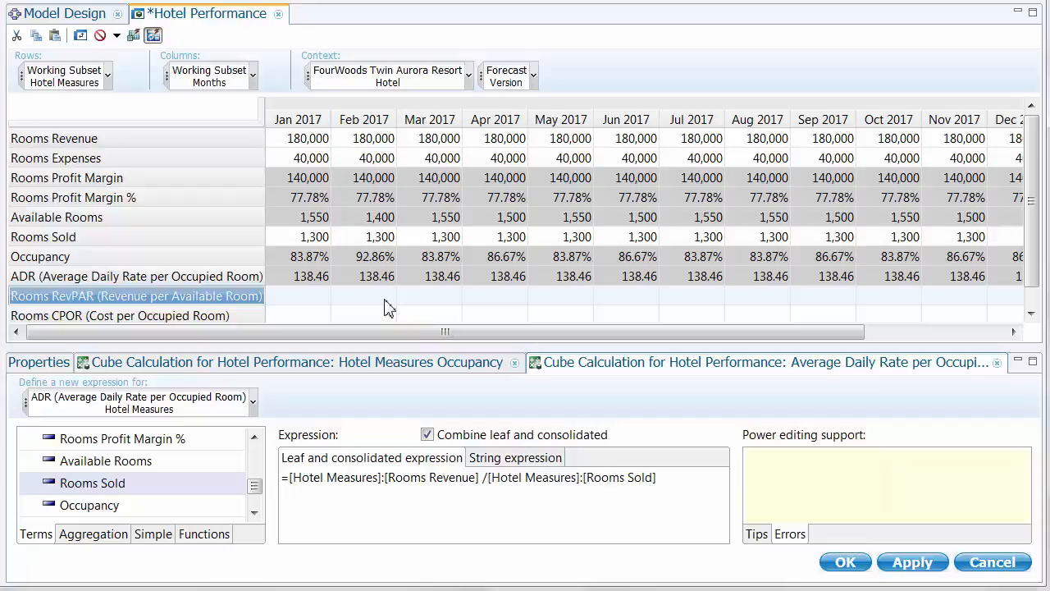
{"action": "left_click", "coordinate": [107, 76]}
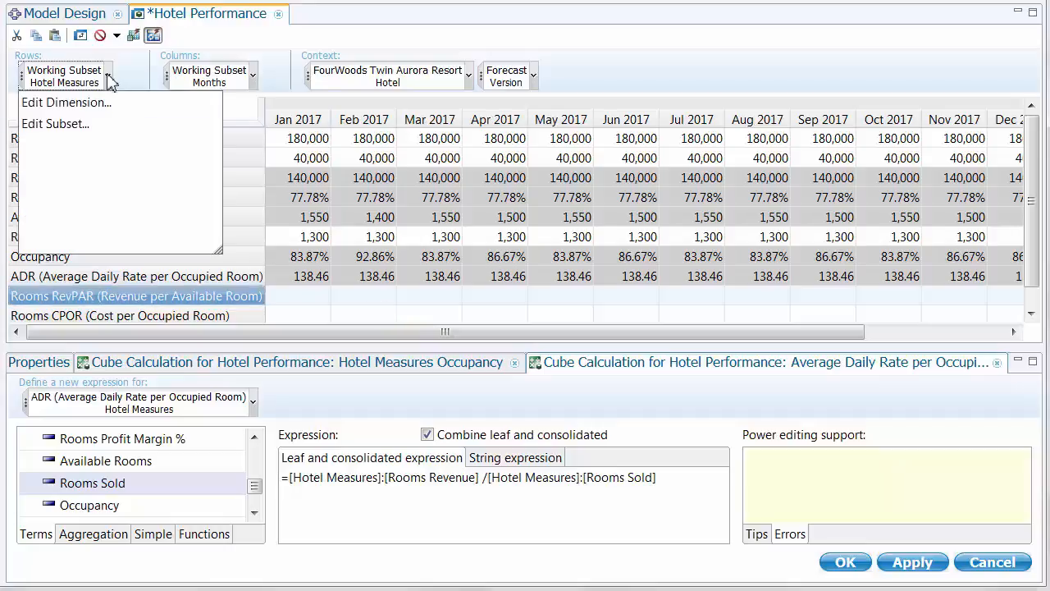
{"action": "left_click", "coordinate": [97, 102]}
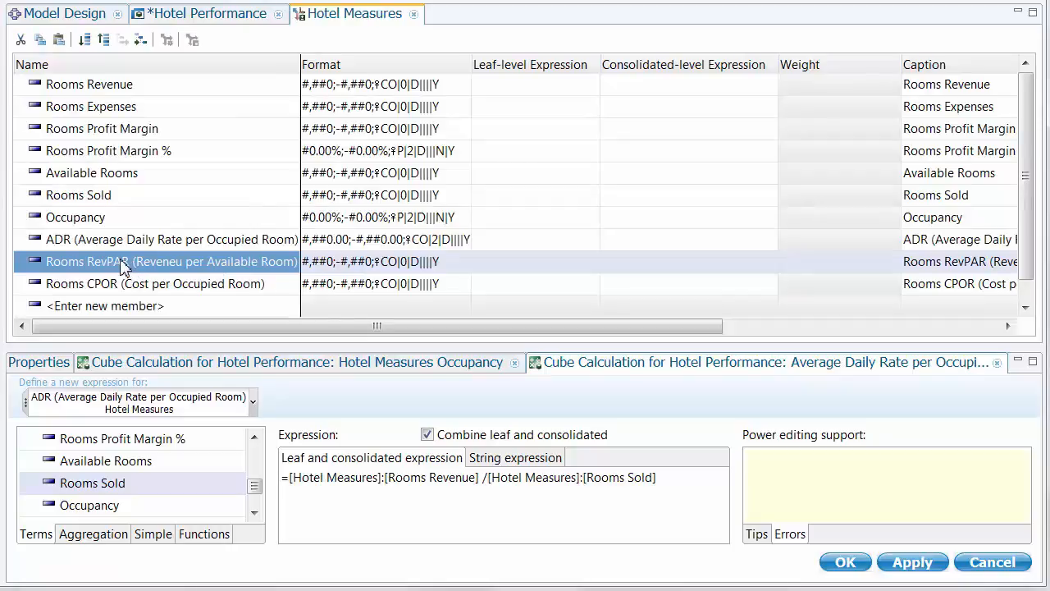
{"action": "key", "text": "Delete"}
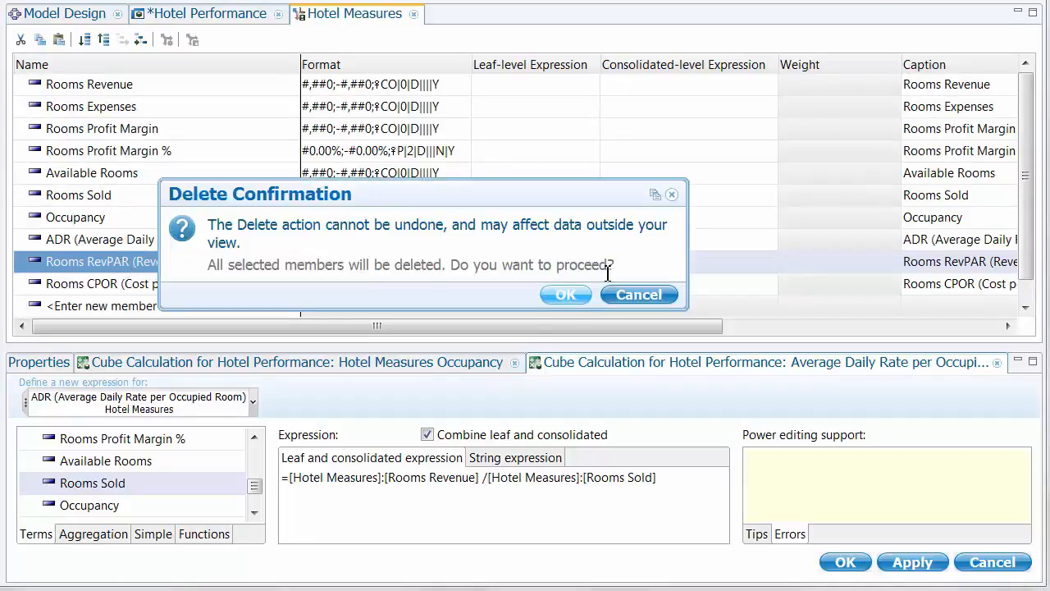
{"action": "left_click", "coordinate": [564, 294]}
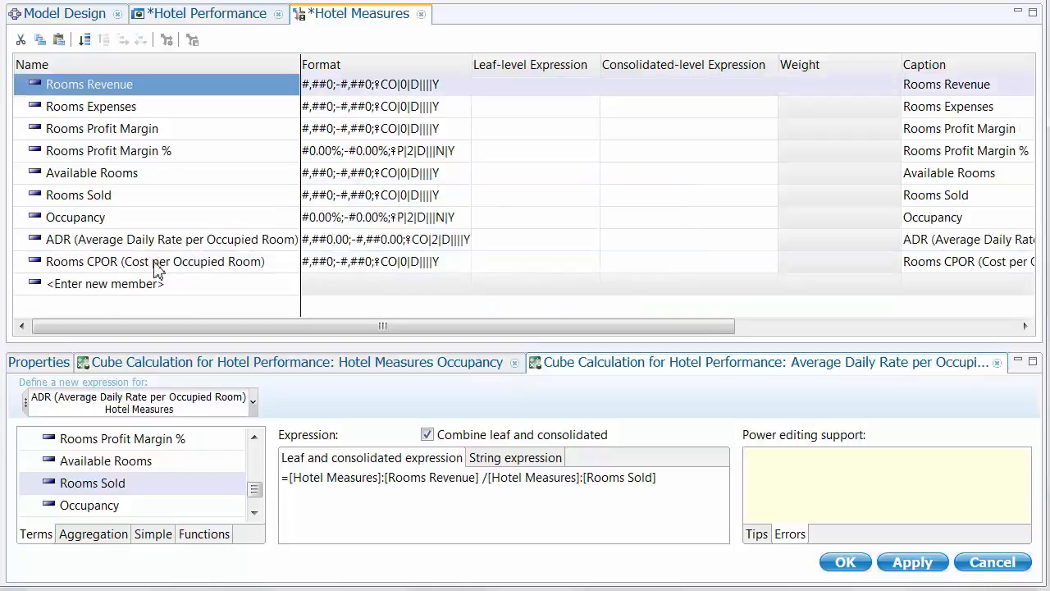
Add a member named "Rooms RevPAR (Revenue per Available Room)" to Hotel Measures and place it between ADR and Rooms CPOR
{"action": "left_click", "coordinate": [119, 284]}
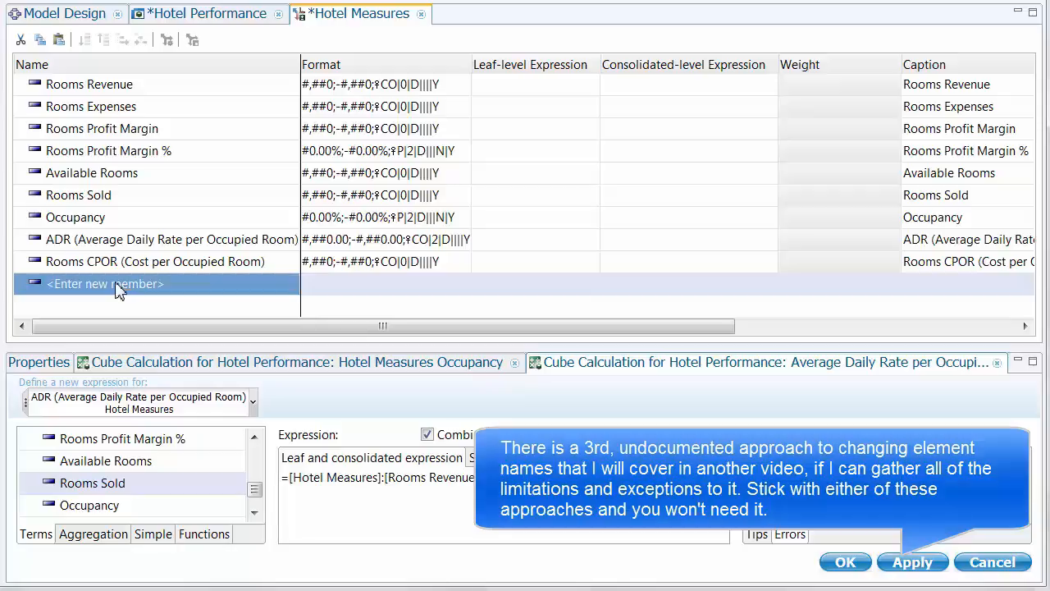
{"action": "type", "text": "Rooms RevPAR (Revenue per Available Room)"}
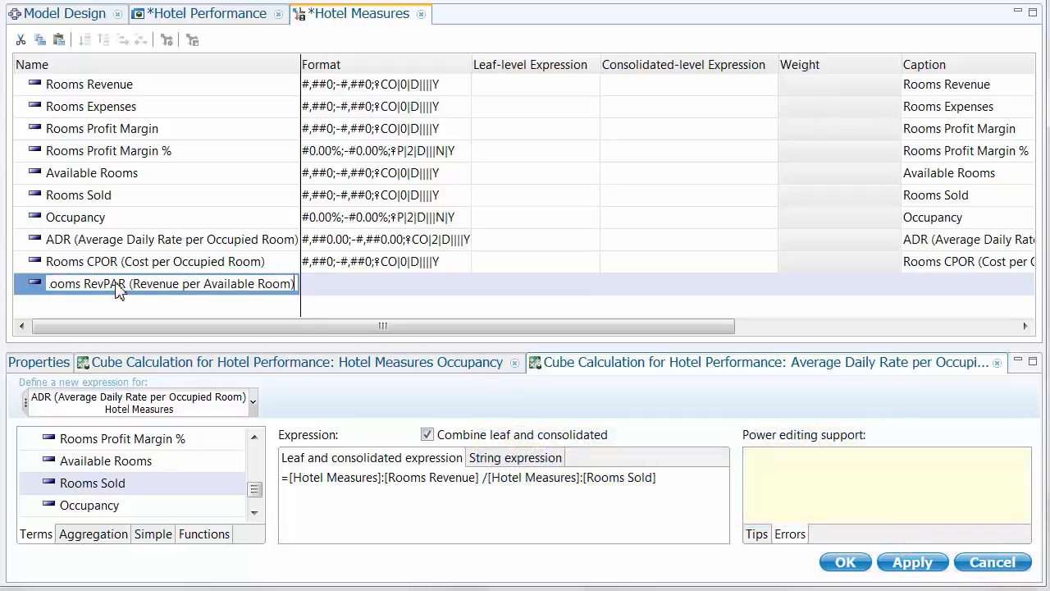
{"action": "key", "text": "Return"}
{"action": "left_click_drag", "start_coordinate": [121, 293], "coordinate": [133, 256]}
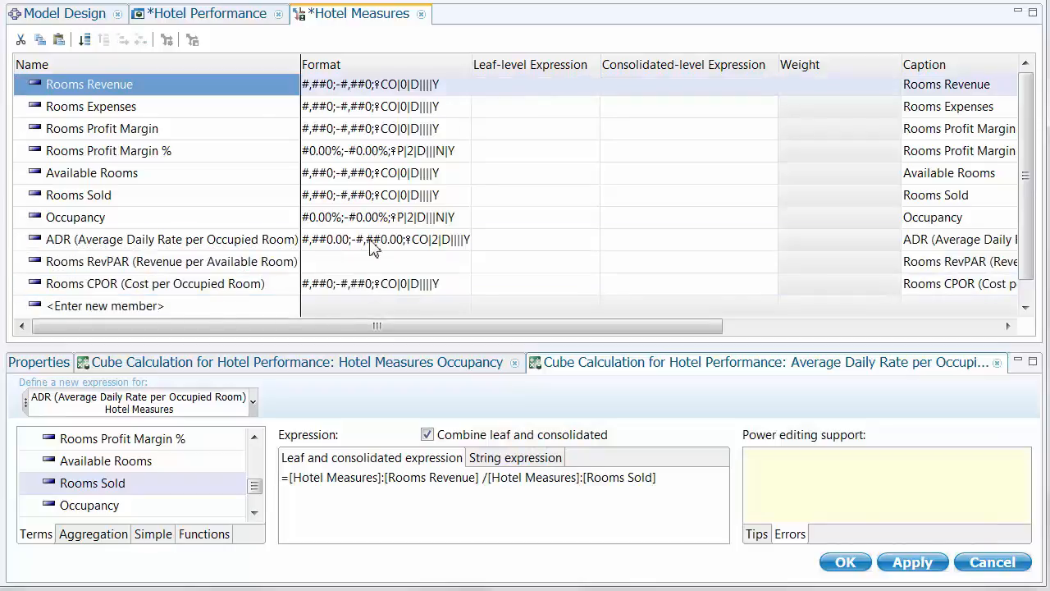
Copy the ADR measure's two-decimal number format to the Rooms RevPAR member, then close and save the Hotel Measures dimension
{"action": "left_click", "coordinate": [372, 243]}
{"action": "left_click", "coordinate": [386, 263]}
{"action": "type", "text": "#,##0.00;-#,##0.00;?CO|2|D||||Y"}
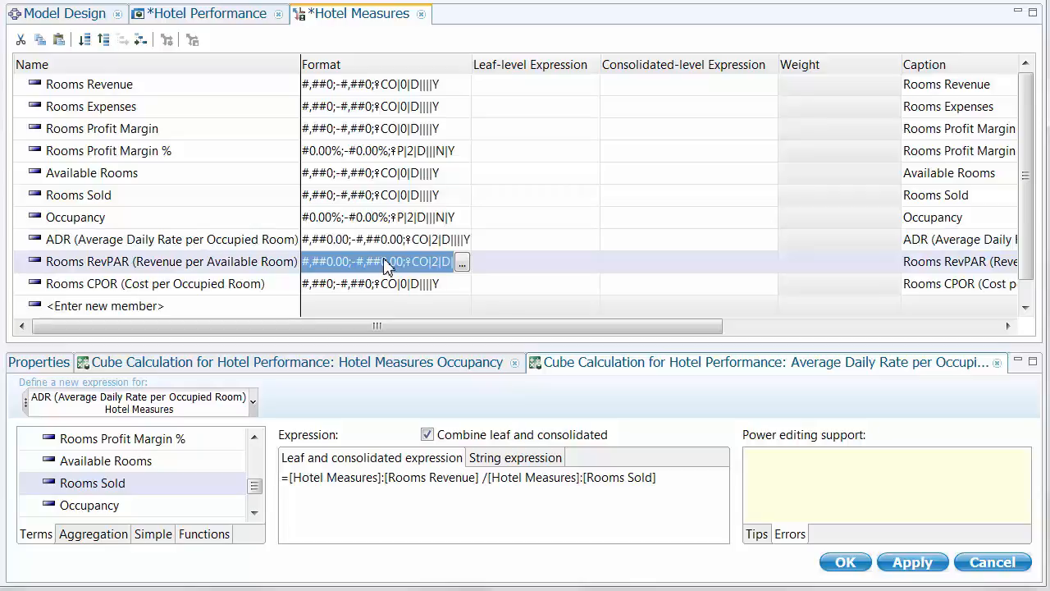
{"action": "left_click", "coordinate": [421, 14]}
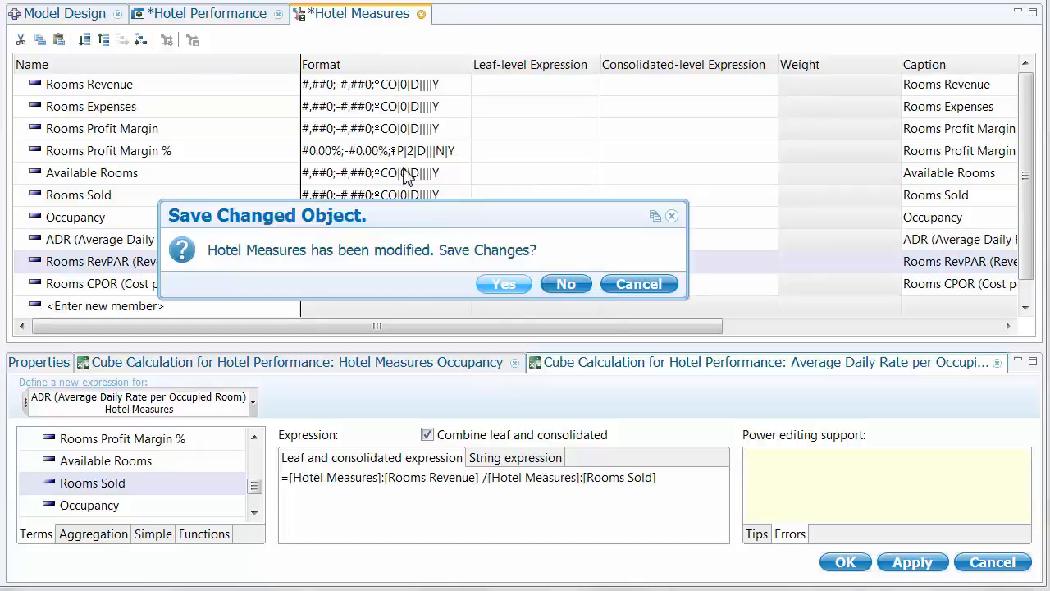
{"action": "left_click", "coordinate": [503, 284]}
Close the ADR and Occupancy calculations and create a cube calculation for RevPAR named "Rooms RevPAR (Revenue per Available Room)"
{"action": "left_click", "coordinate": [996, 362]}
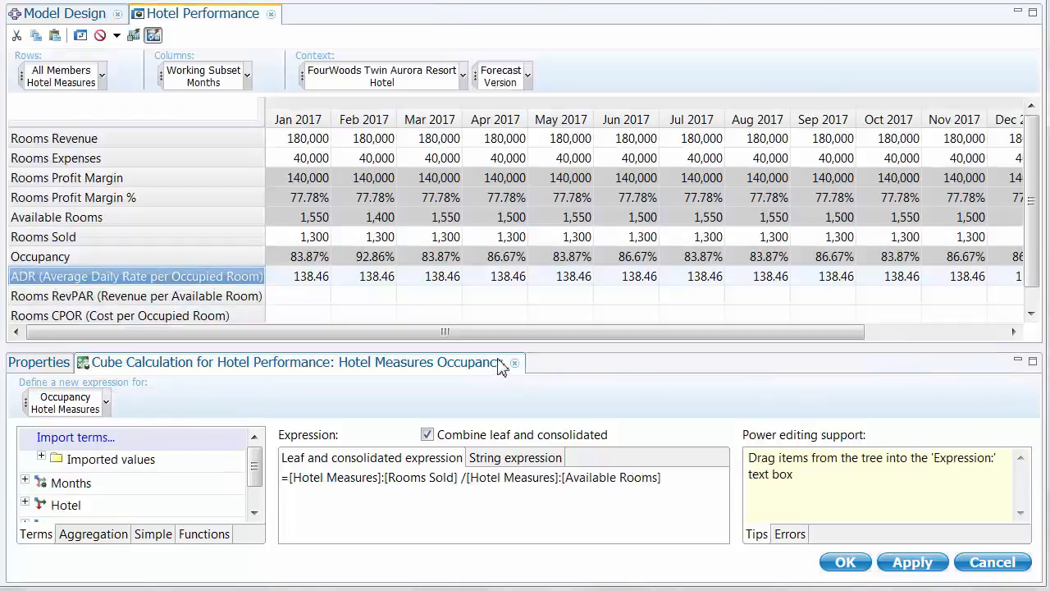
{"action": "left_click", "coordinate": [515, 363]}
{"action": "left_click", "coordinate": [238, 297]}
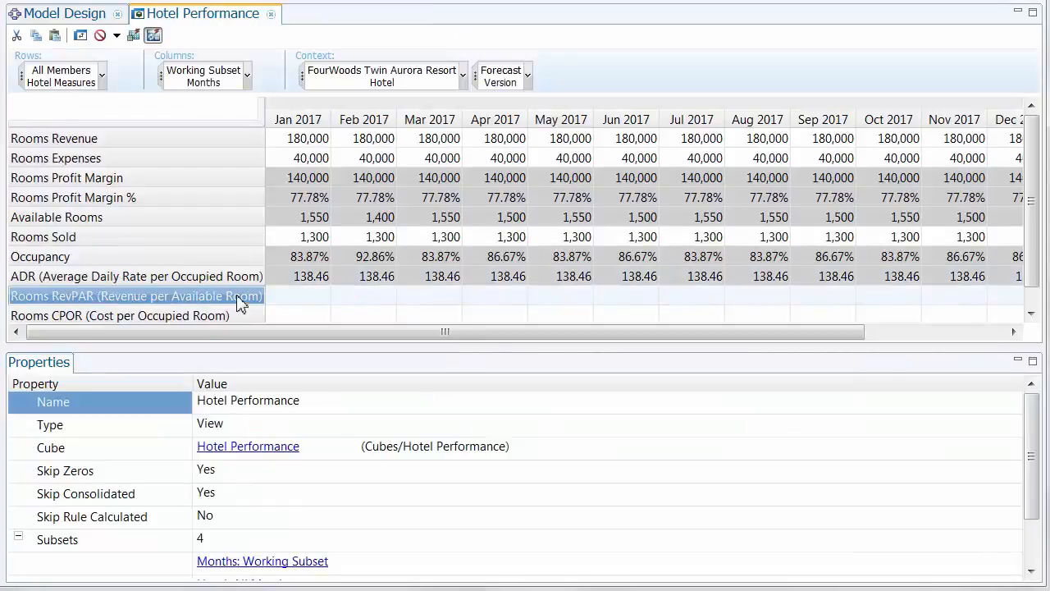
{"action": "right_click", "coordinate": [284, 297]}
{"action": "left_click", "coordinate": [431, 489]}
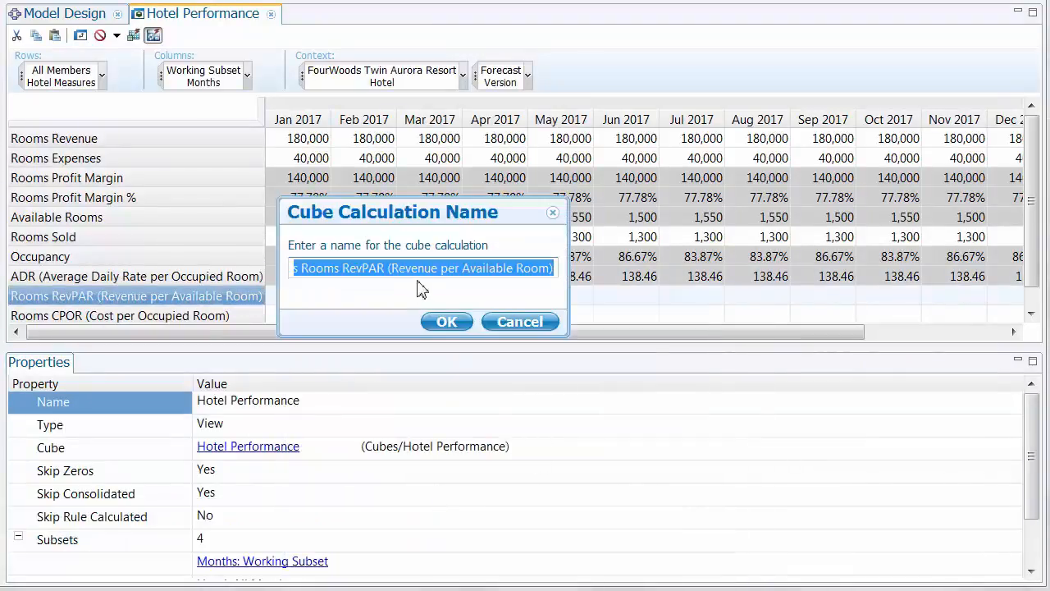
{"action": "left_click", "coordinate": [303, 269]}
{"action": "key", "text": "shift+Home"}
{"action": "key", "text": "Delete"}
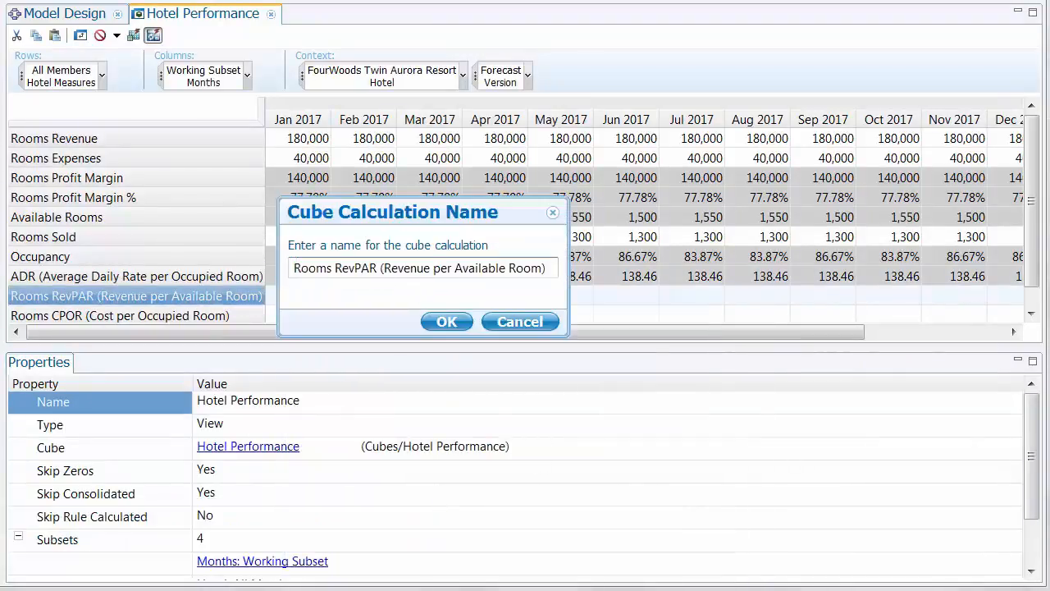
{"action": "left_click", "coordinate": [447, 322]}
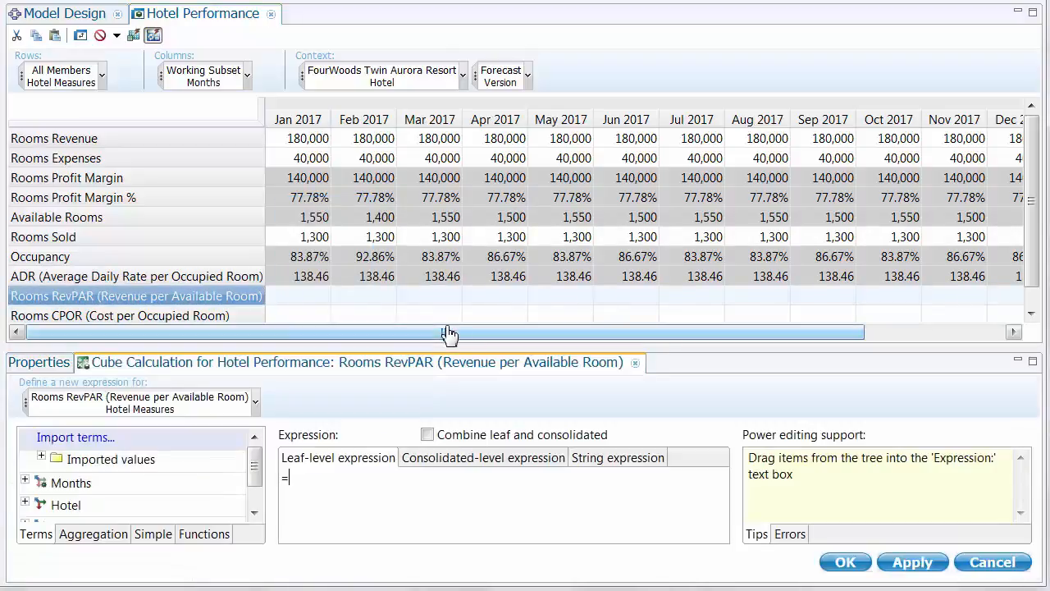
Define a combined leaf and consolidated RevPAR expression as Rooms Revenue divided by Available Rooms and apply it
{"action": "left_click", "coordinate": [428, 435]}
{"action": "left_click", "coordinate": [308, 484]}
{"action": "left_click_drag", "start_coordinate": [253, 468], "coordinate": [254, 502]}
{"action": "left_click", "coordinate": [25, 501]}
{"action": "scroll", "coordinate": [82, 502], "scroll_direction": "down", "scroll_amount": 3}
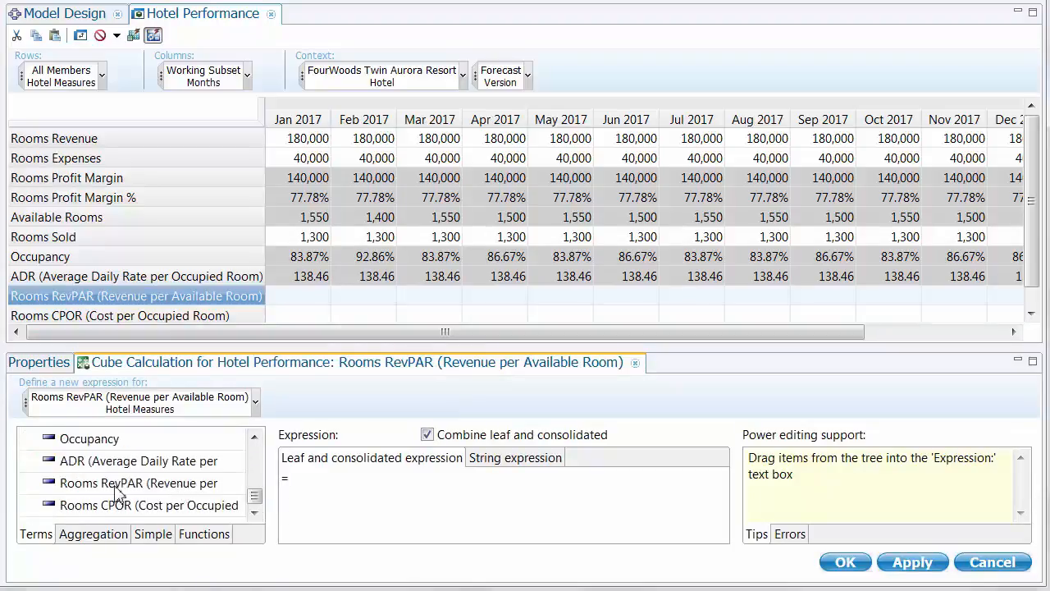
{"action": "scroll", "coordinate": [118, 490], "scroll_direction": "up", "scroll_amount": 4}
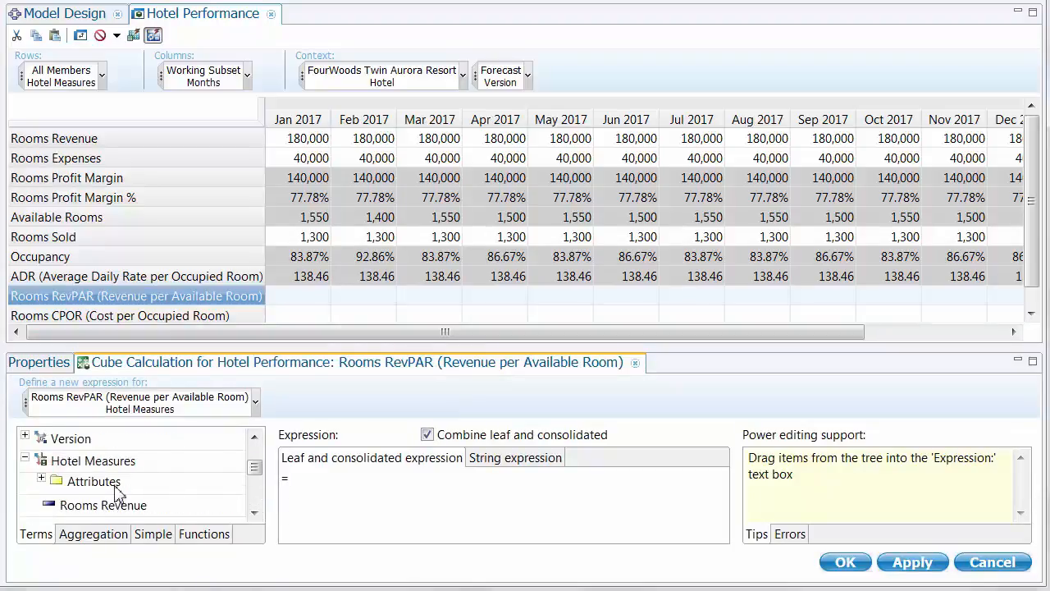
{"action": "left_click_drag", "start_coordinate": [117, 511], "coordinate": [325, 496]}
{"action": "type", "text": "/"}
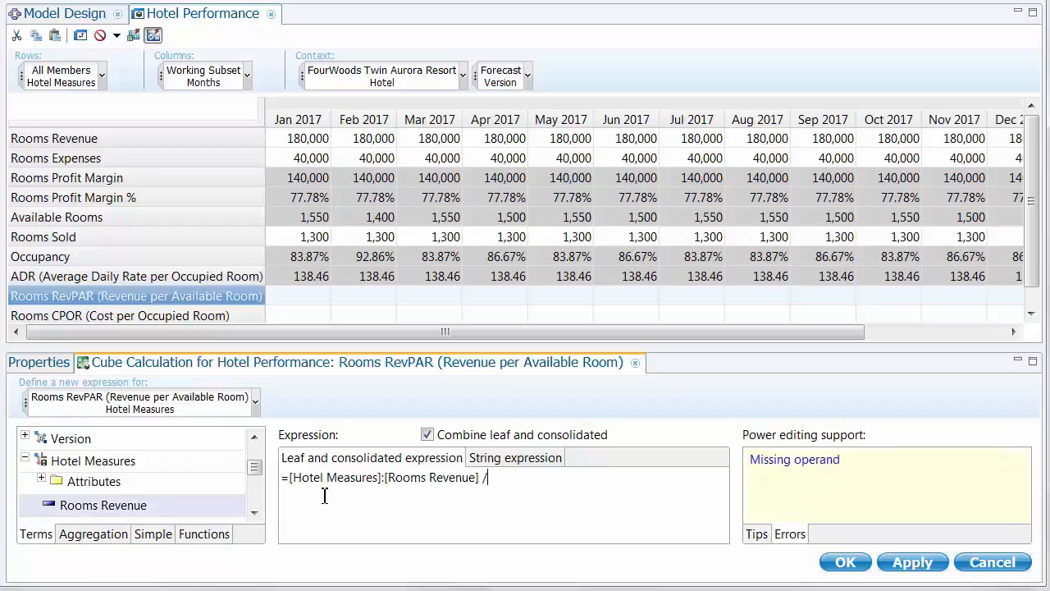
{"action": "left_click", "coordinate": [254, 513]}
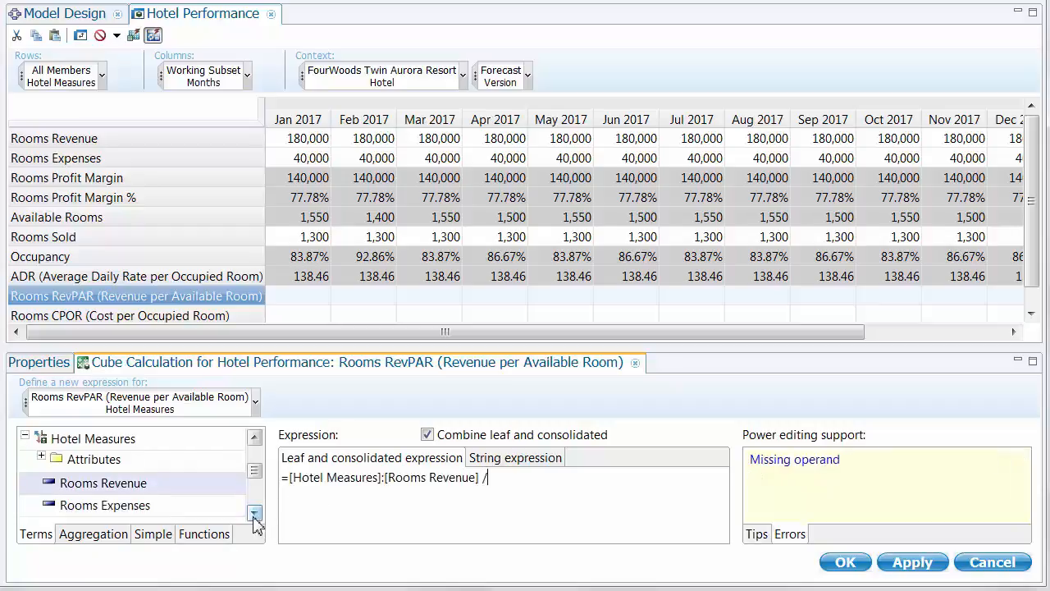
{"action": "left_click", "coordinate": [255, 512]}
{"action": "left_click_drag", "start_coordinate": [106, 484], "coordinate": [555, 486]}
{"action": "left_click", "coordinate": [928, 564]}
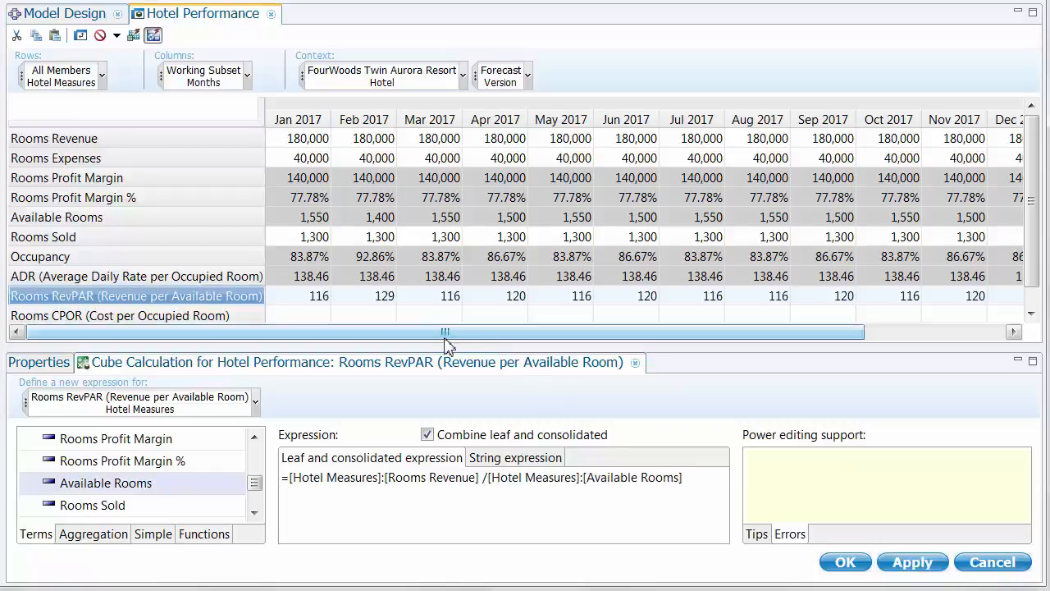
{"action": "left_click", "coordinate": [124, 316]}
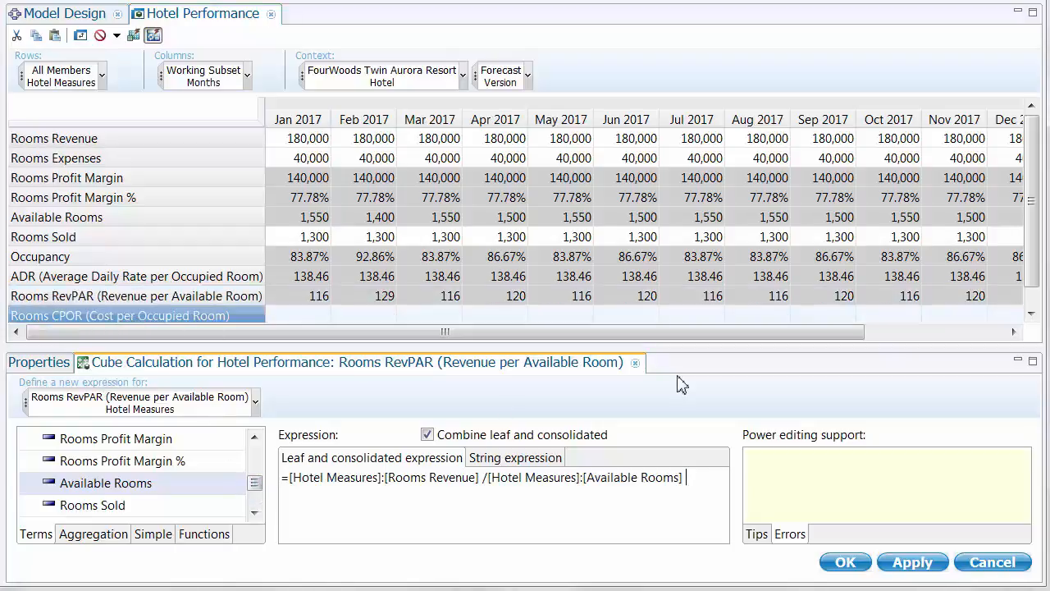
Close the RevPAR calculation and create a cube calculation for the CPOR measure named "Rooms CPOR (Cost per Occupied Room)"
{"action": "left_click", "coordinate": [634, 362]}
{"action": "right_click", "coordinate": [387, 305]}
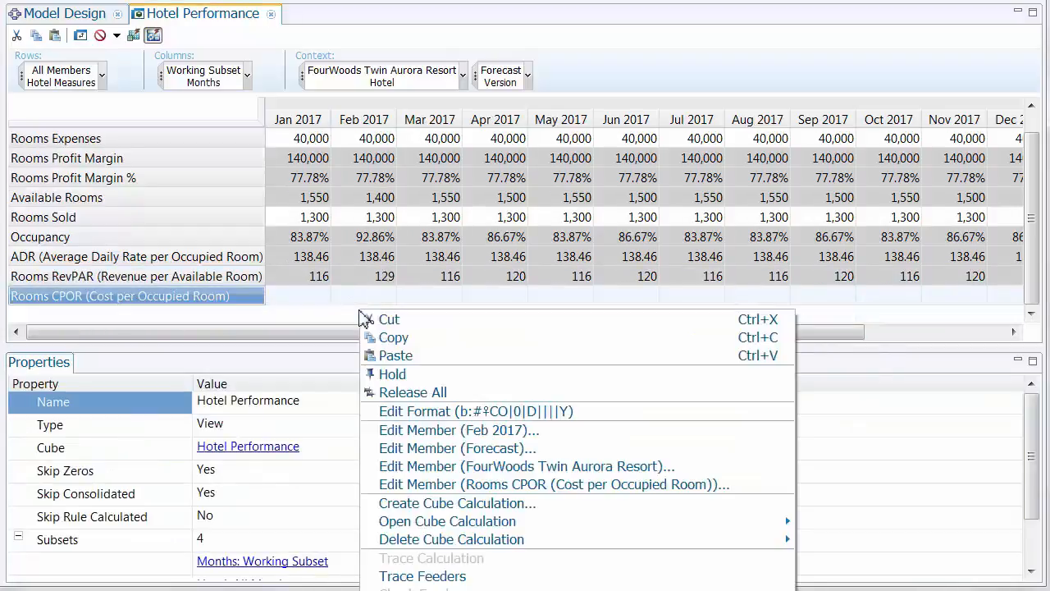
{"action": "left_click", "coordinate": [460, 502]}
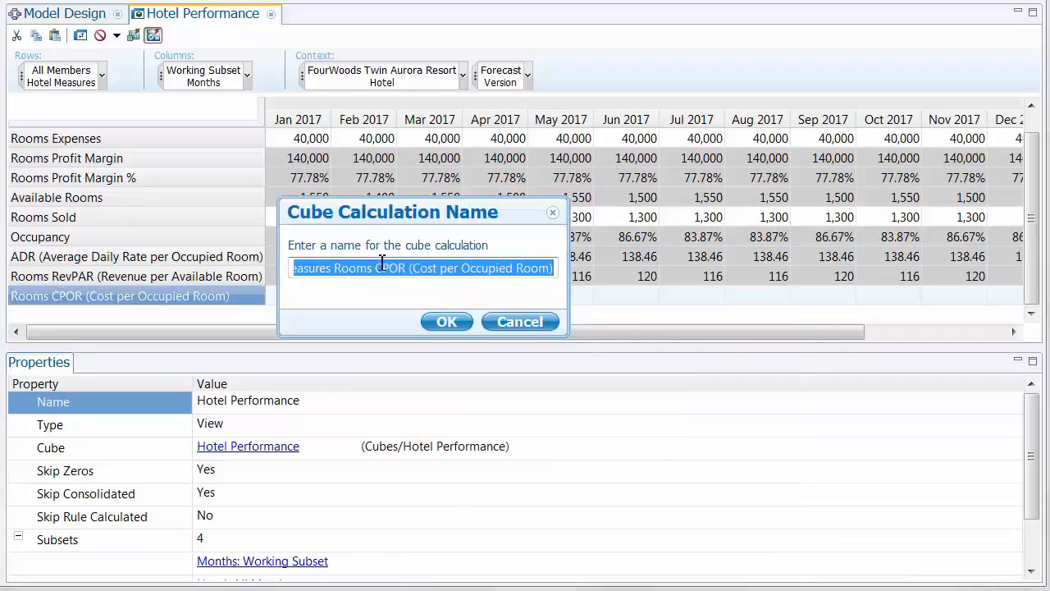
{"action": "left_click_drag", "start_coordinate": [334, 277], "coordinate": [25, 265]}
{"action": "key", "text": "Delete"}
{"action": "key", "text": "Delete"}
{"action": "left_click", "coordinate": [449, 318]}
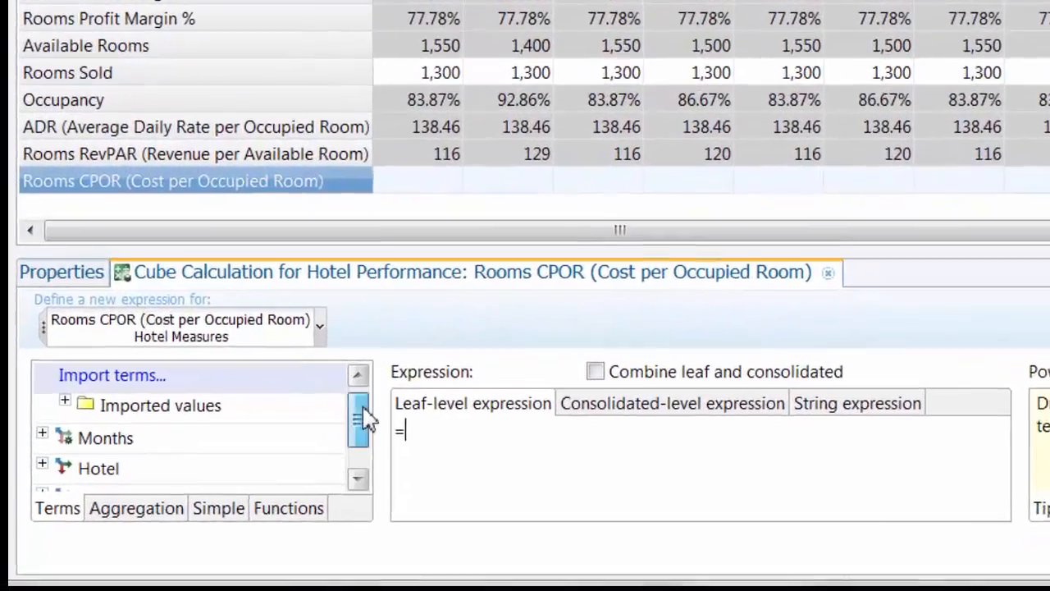
Define the CPOR leaf-level expression as Rooms Expenses divided by Rooms Sold from Hotel Measures and apply it
{"action": "left_click_drag", "start_coordinate": [256, 466], "coordinate": [263, 487]}
{"action": "left_click", "coordinate": [43, 461]}
{"action": "scroll", "coordinate": [230, 423], "scroll_direction": "down", "scroll_amount": 3}
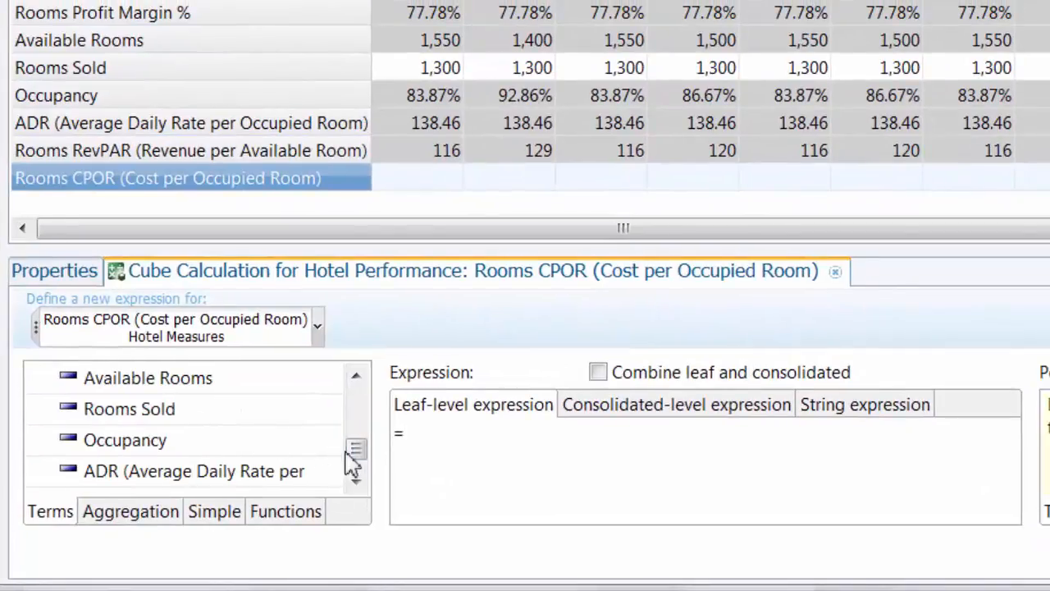
{"action": "left_click_drag", "start_coordinate": [369, 444], "coordinate": [369, 428]}
{"action": "left_click_drag", "start_coordinate": [213, 410], "coordinate": [459, 439]}
{"action": "left_click_drag", "start_coordinate": [357, 433], "coordinate": [361, 444]}
{"action": "left_click_drag", "start_coordinate": [205, 475], "coordinate": [797, 469]}
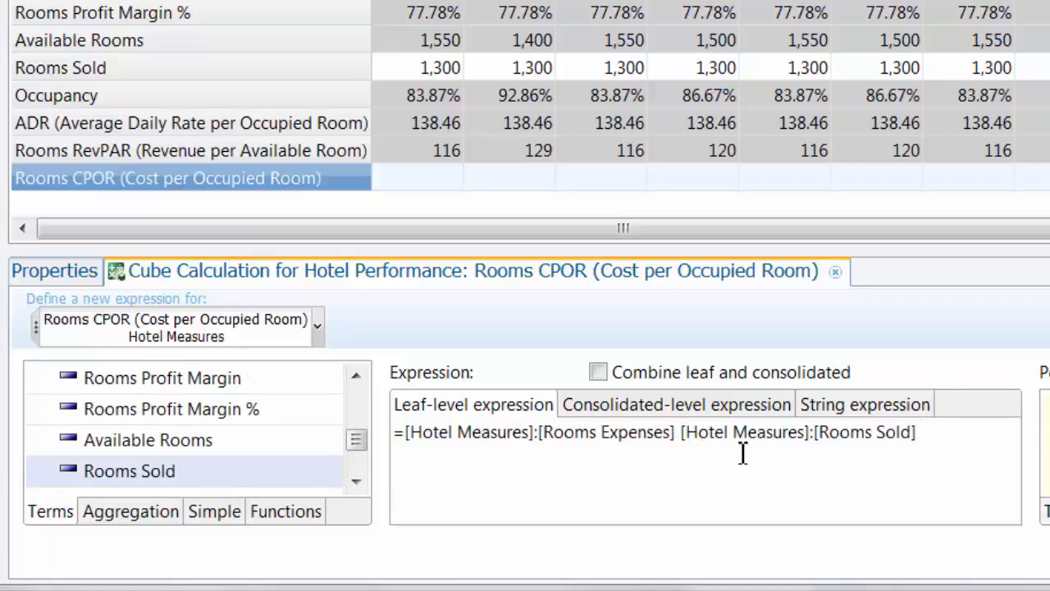
{"action": "left_click", "coordinate": [681, 435]}
{"action": "type", "text": "/"}
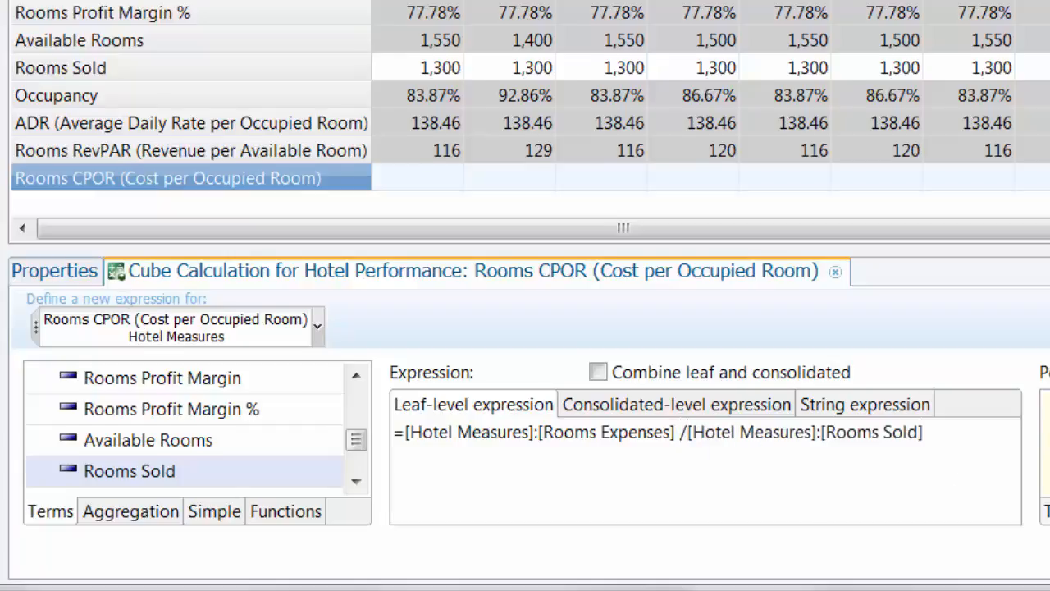
{"action": "left_click", "coordinate": [943, 566]}
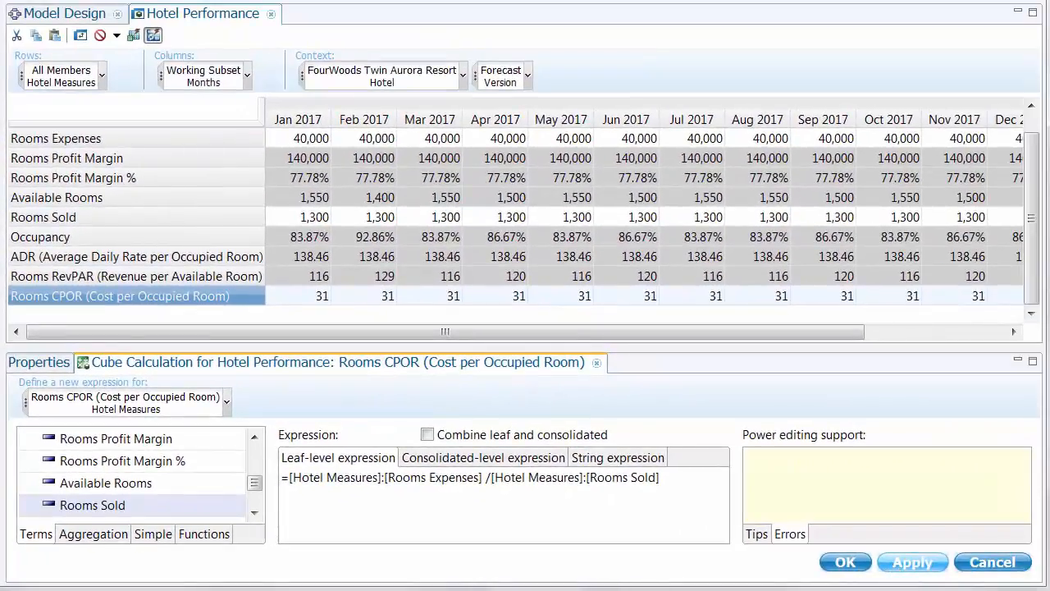
Combine the leaf and consolidated expressions of the CPOR calculation and check the 2017 total column
{"action": "left_click", "coordinate": [428, 434]}
{"action": "left_click_drag", "start_coordinate": [500, 334], "coordinate": [616, 336]}
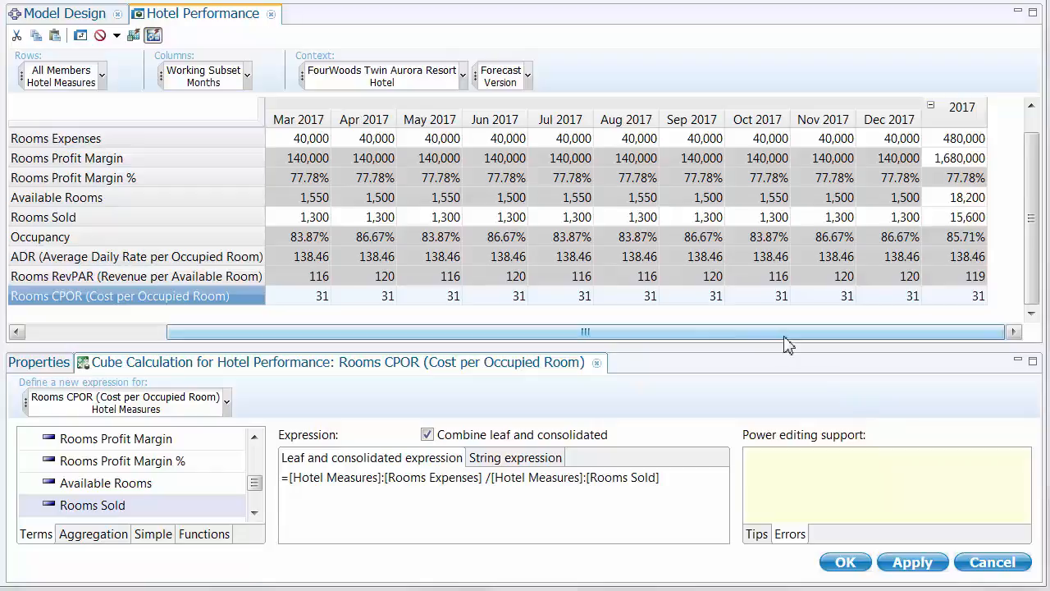
{"action": "left_click_drag", "start_coordinate": [784, 337], "coordinate": [477, 338]}
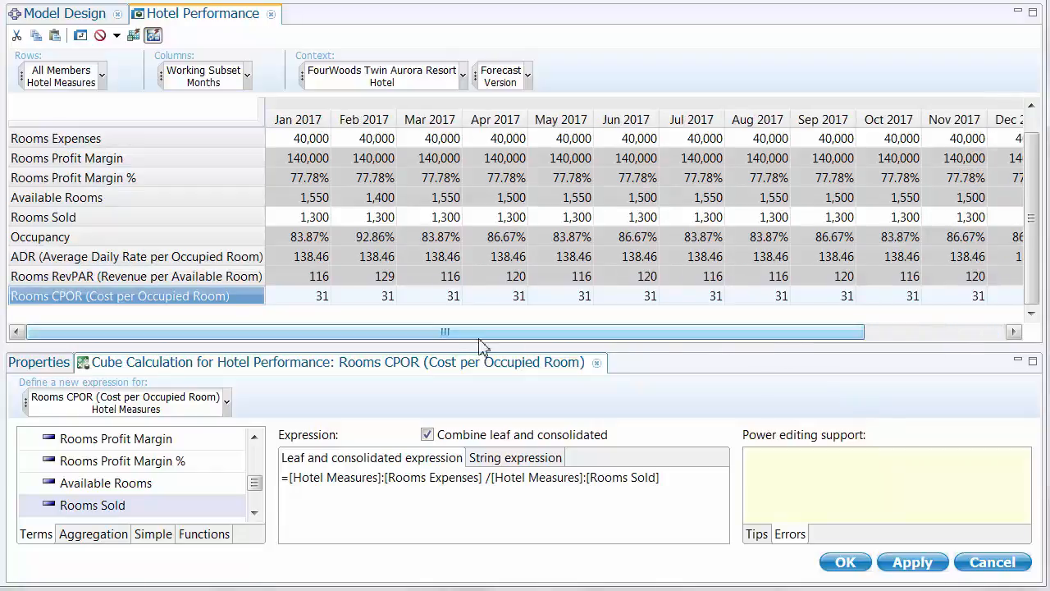
{"action": "right_click", "coordinate": [307, 239]}
{"action": "mouse_move", "coordinate": [377, 448]}
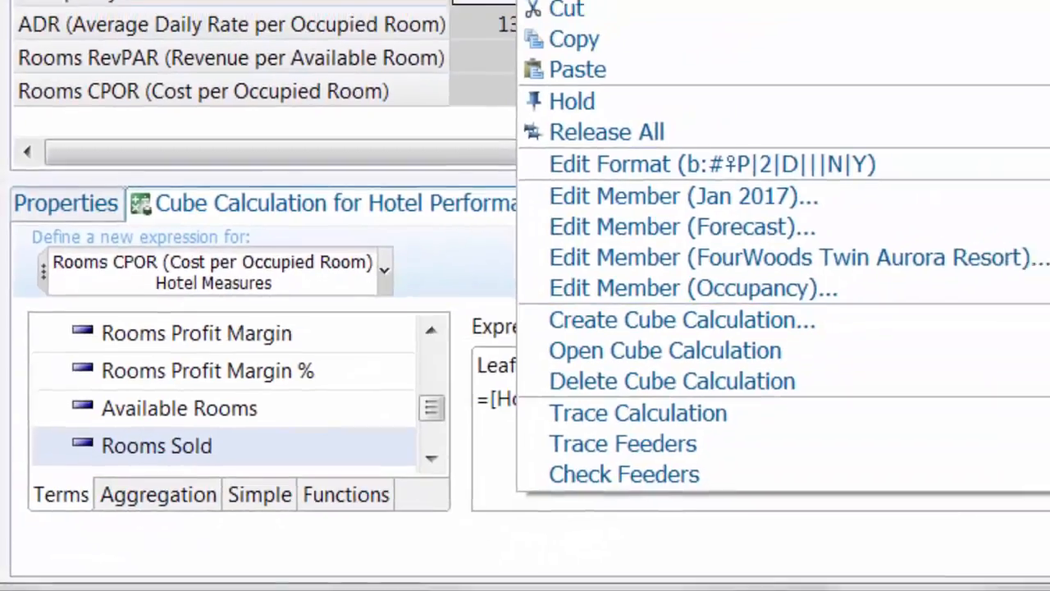
{"action": "left_click", "coordinate": [384, 71]}
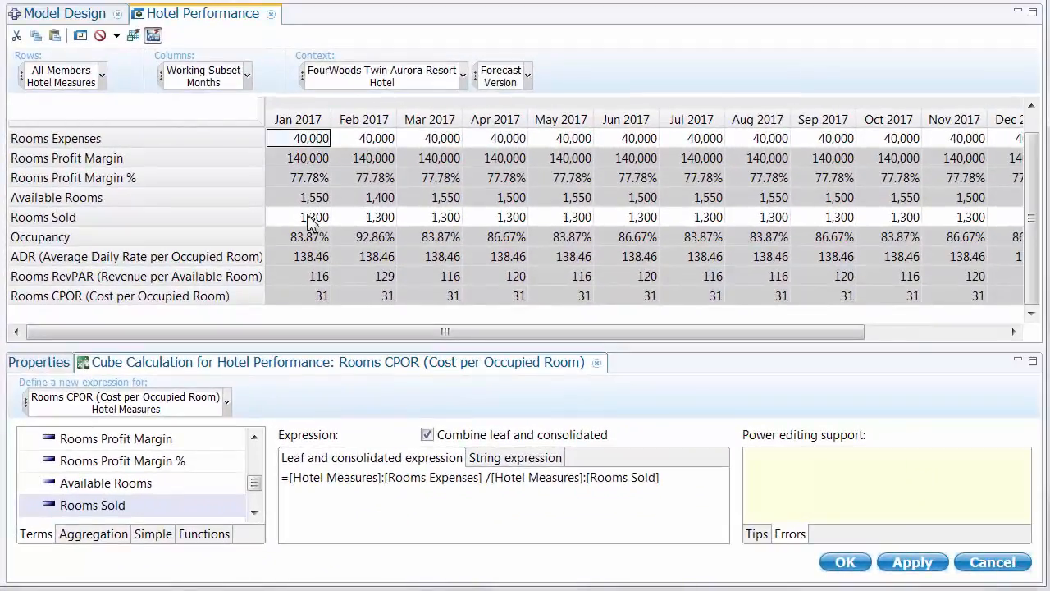
{"action": "left_click", "coordinate": [322, 208]}
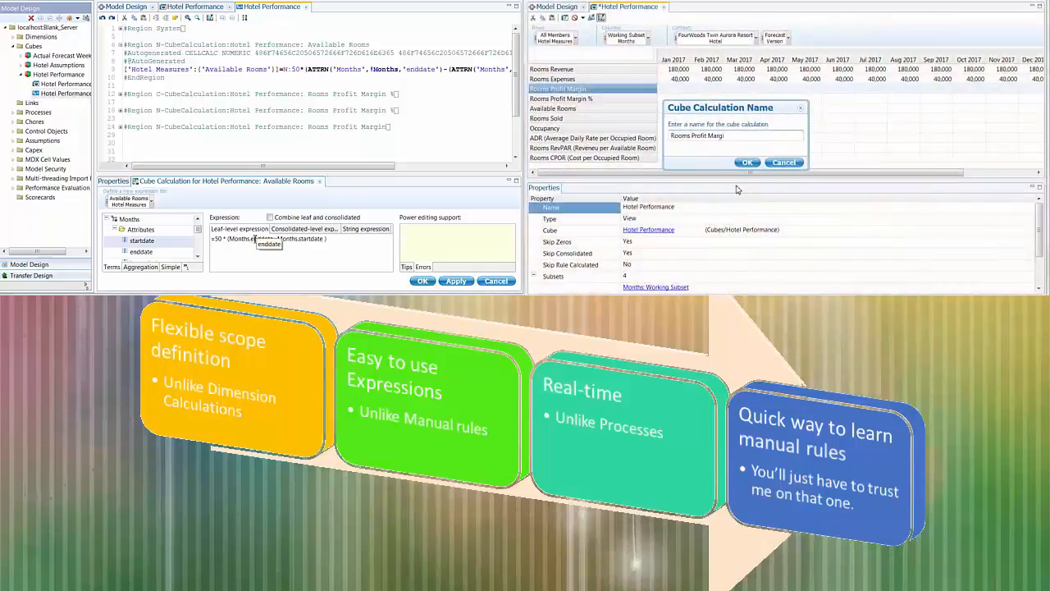
{"action": "left_click", "coordinate": [631, 223]}
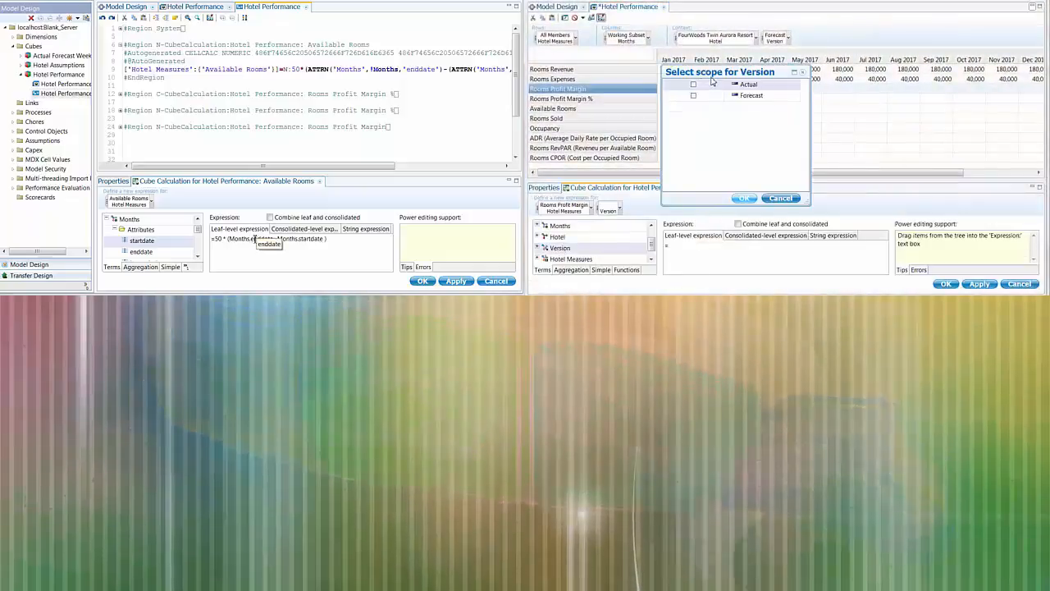
{"action": "left_click", "coordinate": [695, 97]}
{"action": "left_click", "coordinate": [744, 198]}
{"action": "right_click", "coordinate": [617, 207]}
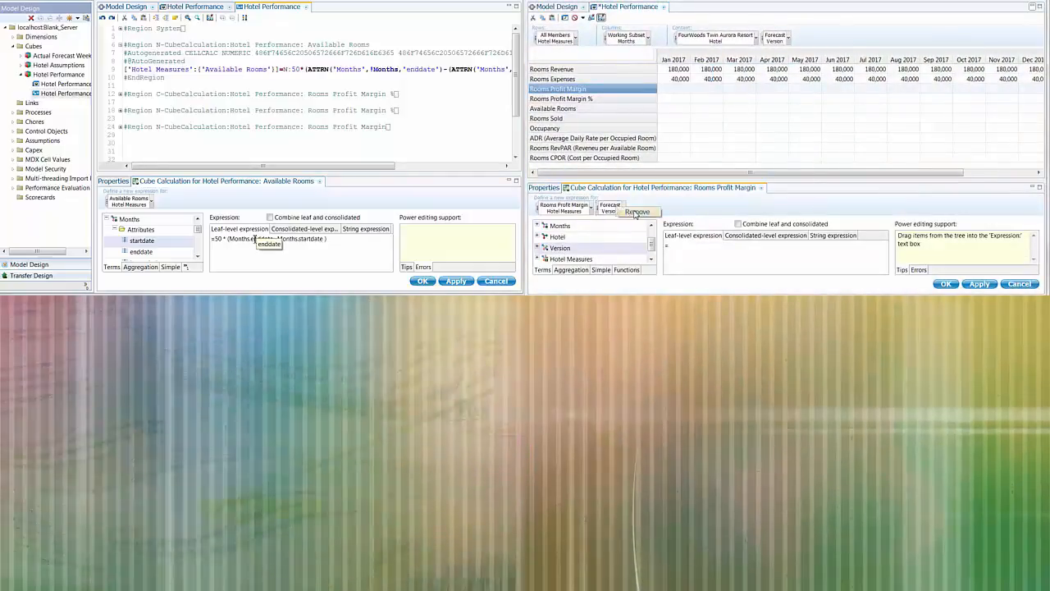
{"action": "left_click", "coordinate": [456, 576]}
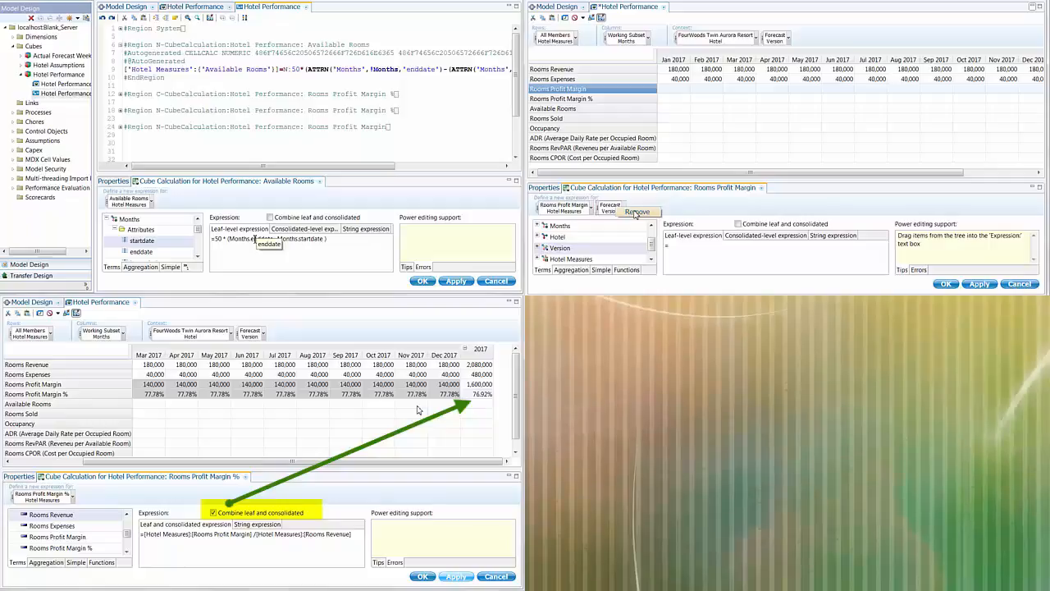
{"action": "left_click", "coordinate": [537, 514]}
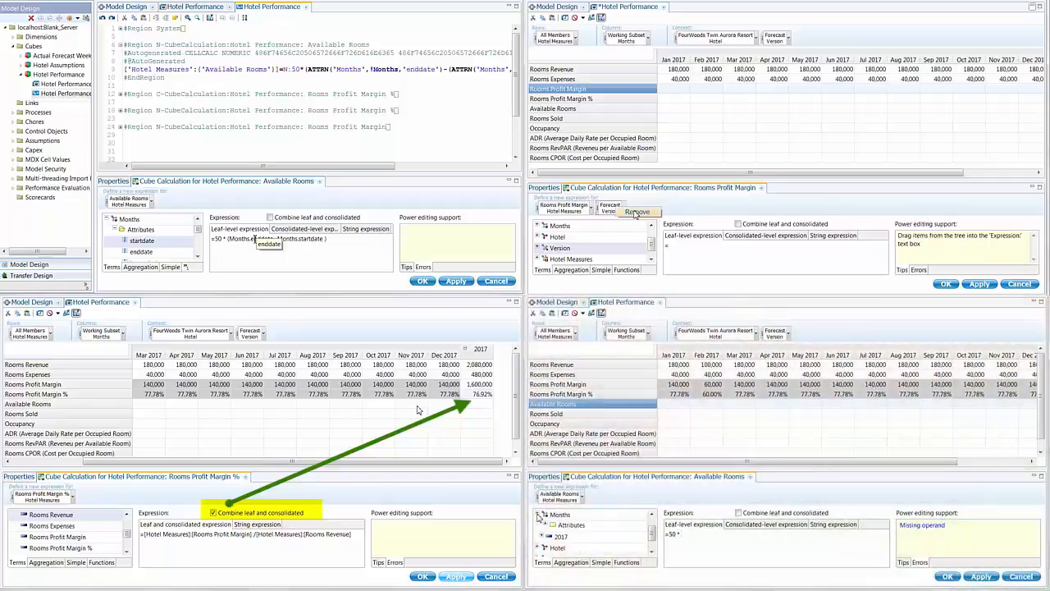
{"action": "left_click", "coordinate": [546, 525]}
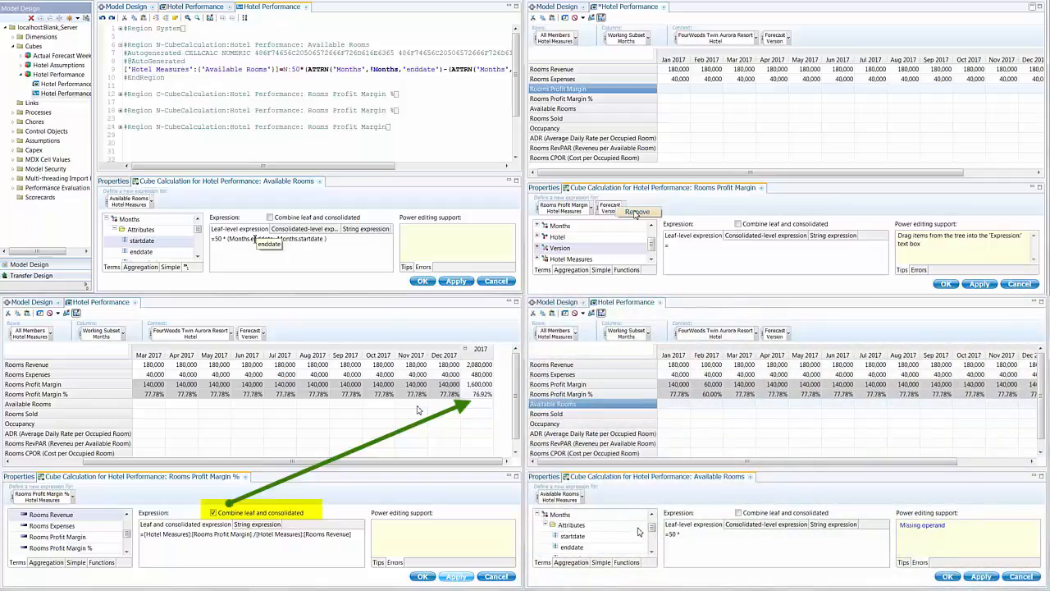
{"action": "left_click", "coordinate": [652, 552]}
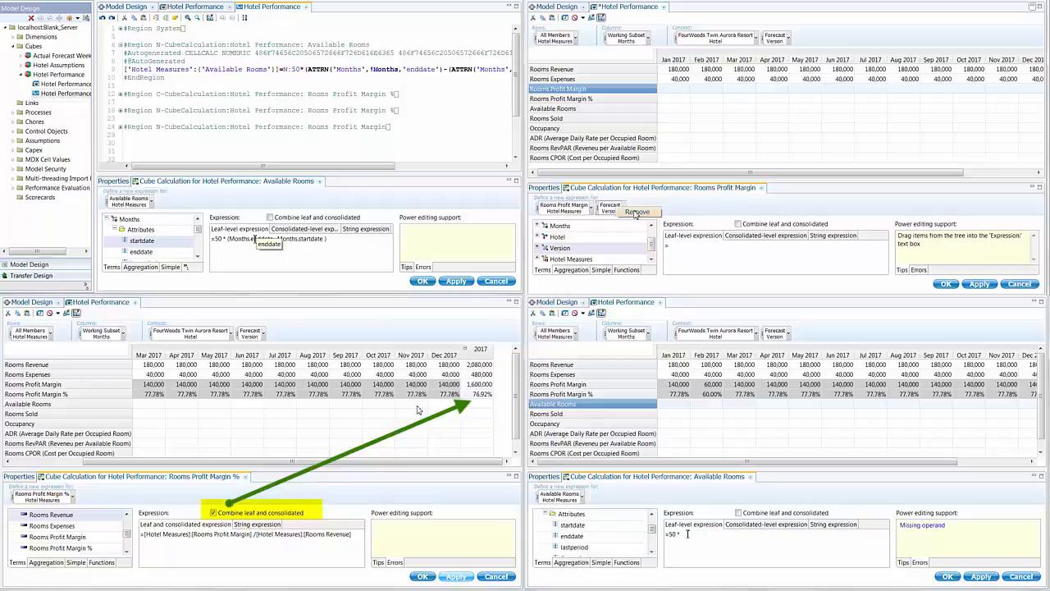
{"action": "type", "text": "("}
{"action": "left_click_drag", "start_coordinate": [582, 535], "coordinate": [803, 554]}
{"action": "type", "text": "-"}
{"action": "type", "text": ")"}
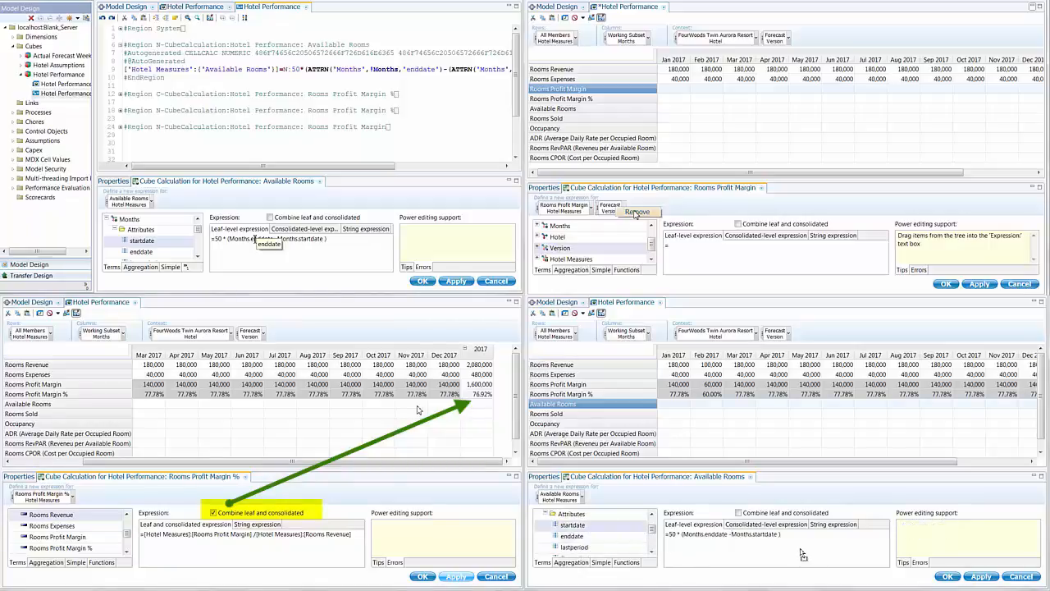